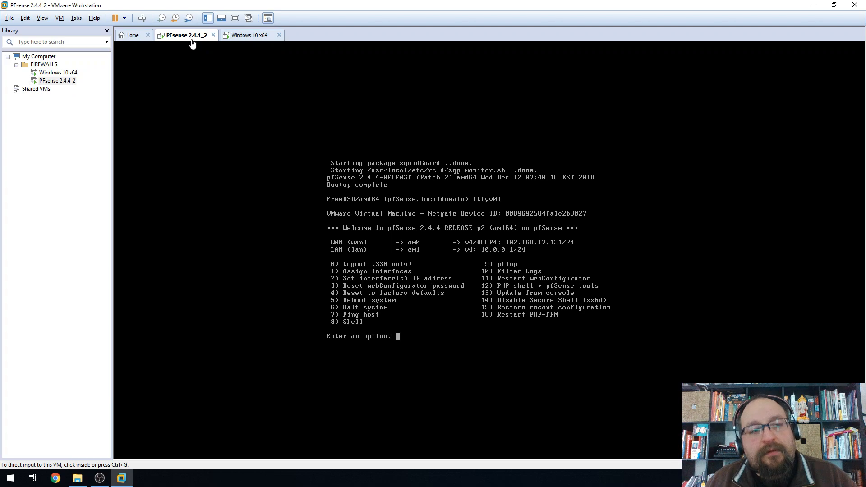
Switch to the Windows 10 x64 VM, capture input, and make it full screen
left_click(244, 36)
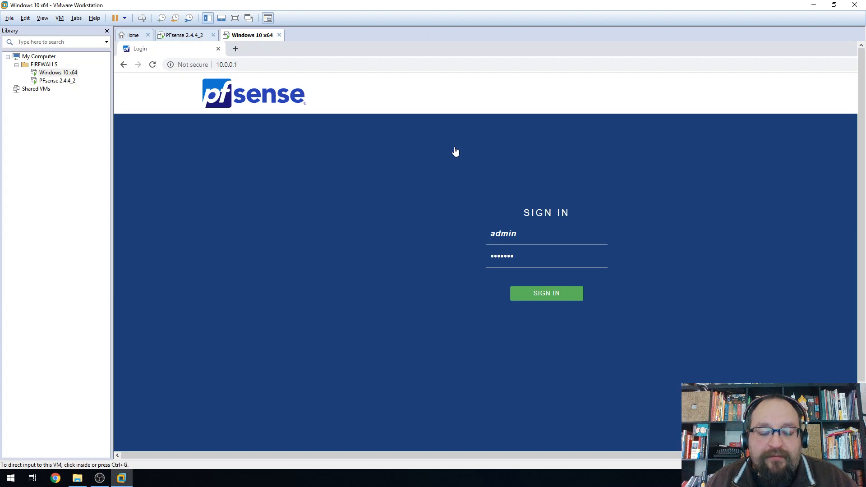
left_click(537, 298)
key("ctrl+alt+Return")
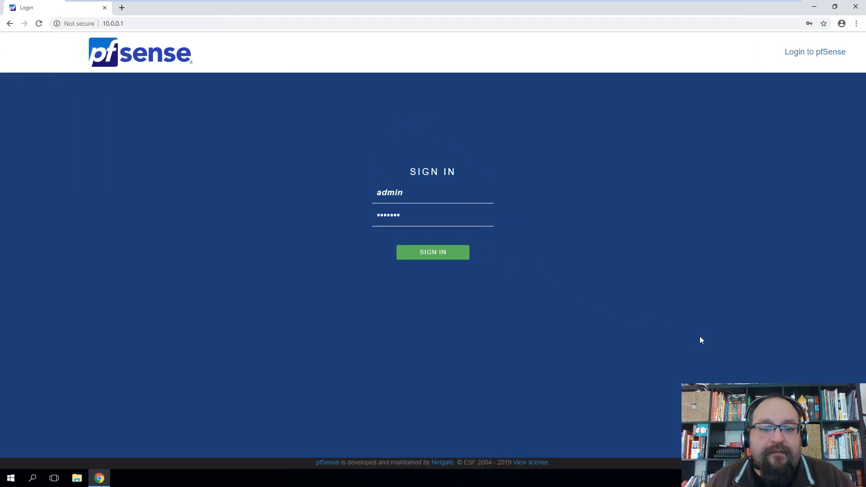
Sign in to pfSense and scroll through the Status Dashboard's service list
left_click(433, 260)
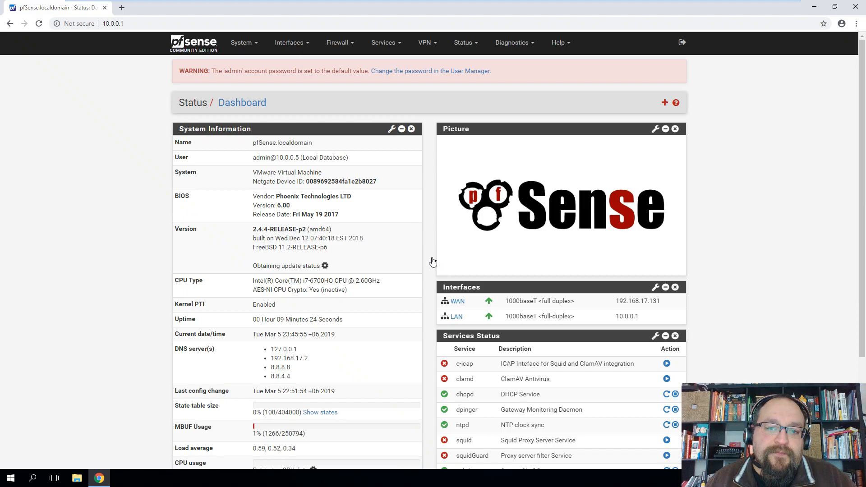
scroll(756, 253, "down", 3)
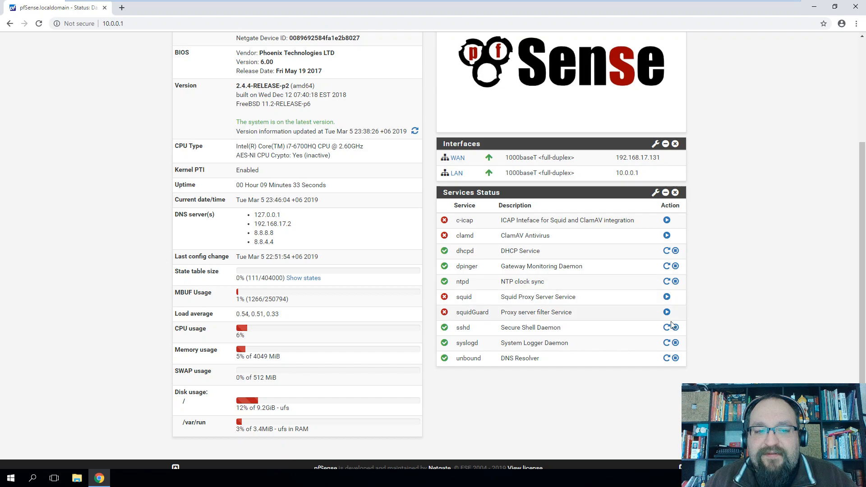
scroll(719, 335, "up", 3)
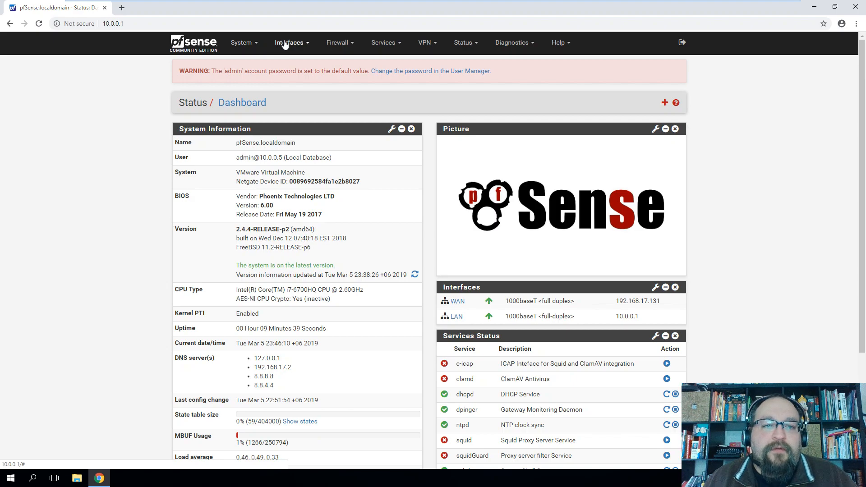
Confirm the Certificate Manager has no CAs, then bring up the Squid Proxy Server settings
left_click(242, 45)
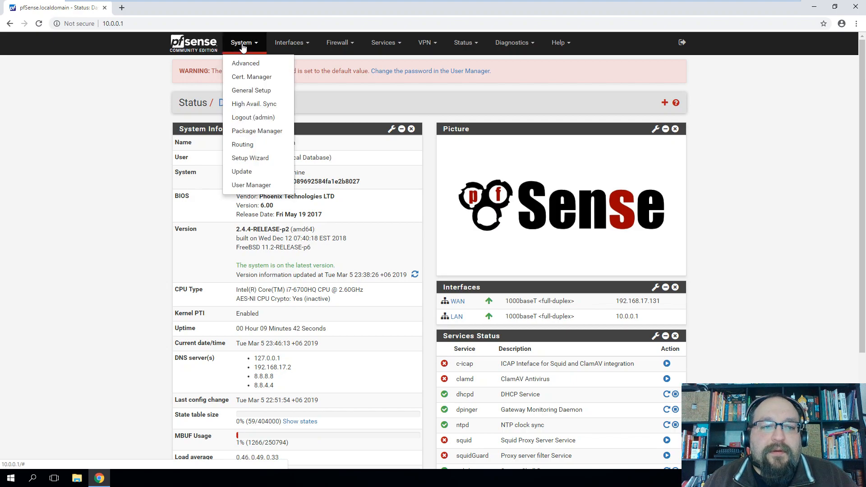
left_click(251, 78)
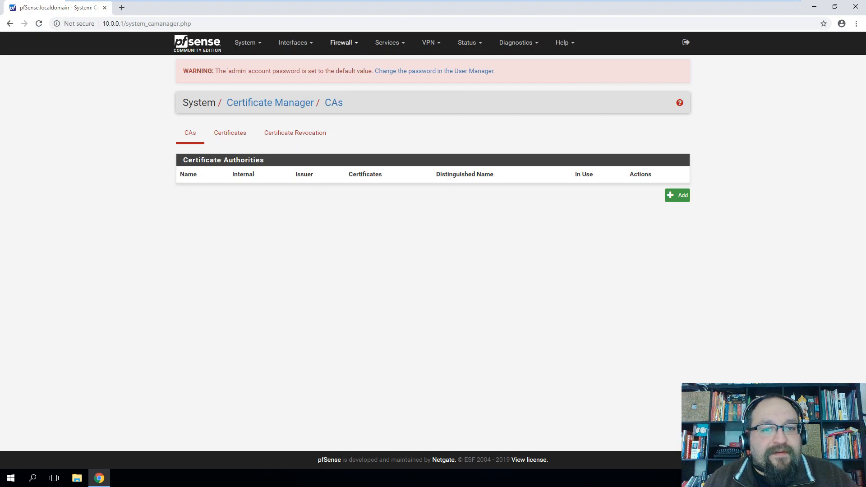
left_click(391, 45)
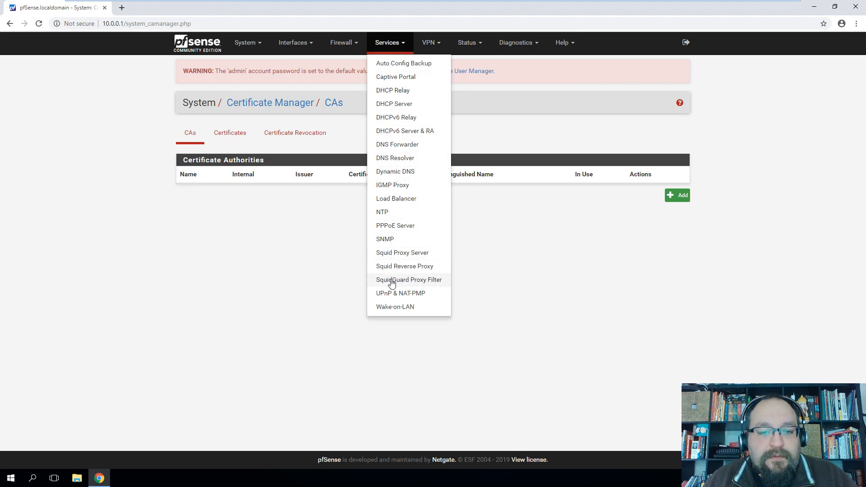
left_click(399, 253)
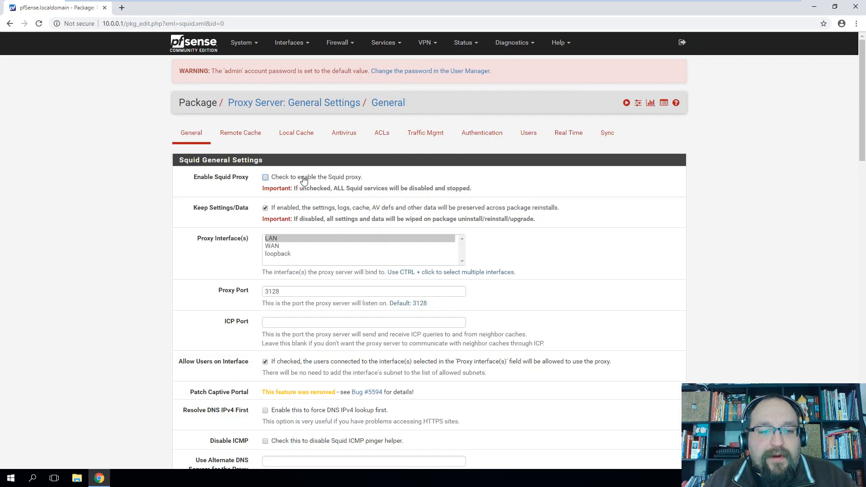
Scroll through Squid's General settings, then move to the Remote Cache page
scroll(398, 231, "down", 15)
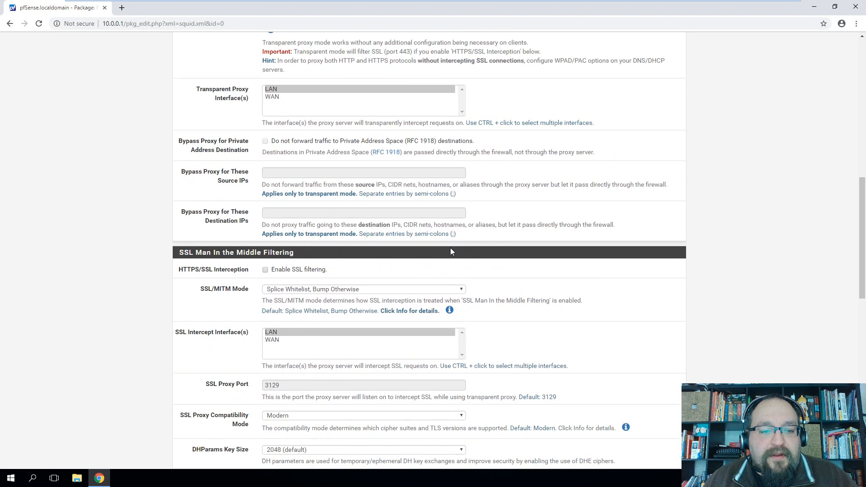
scroll(488, 253, "down", 5)
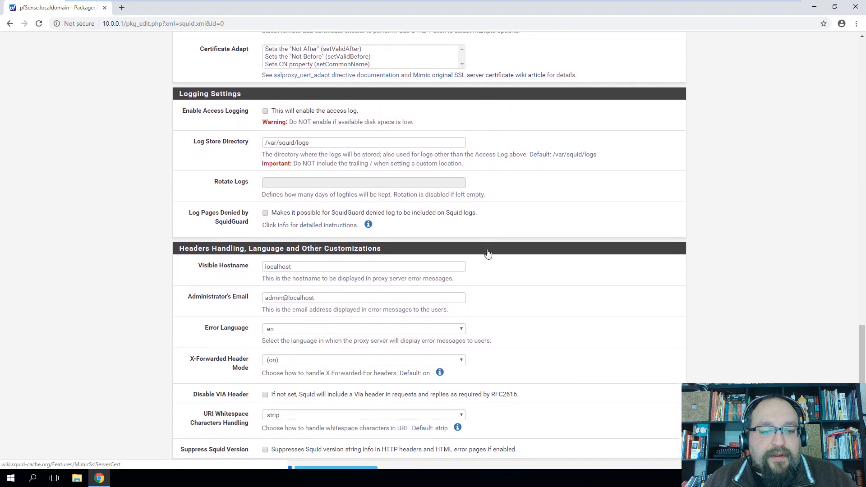
scroll(528, 288, "up", 11)
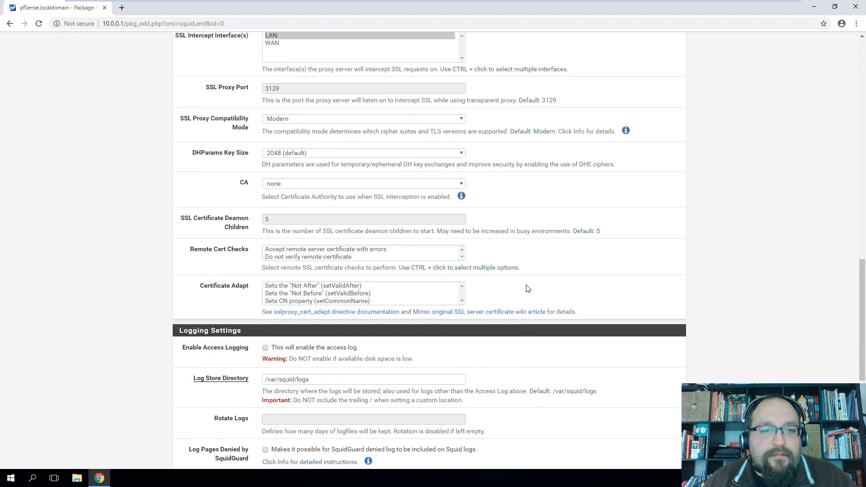
scroll(527, 287, "up", 11)
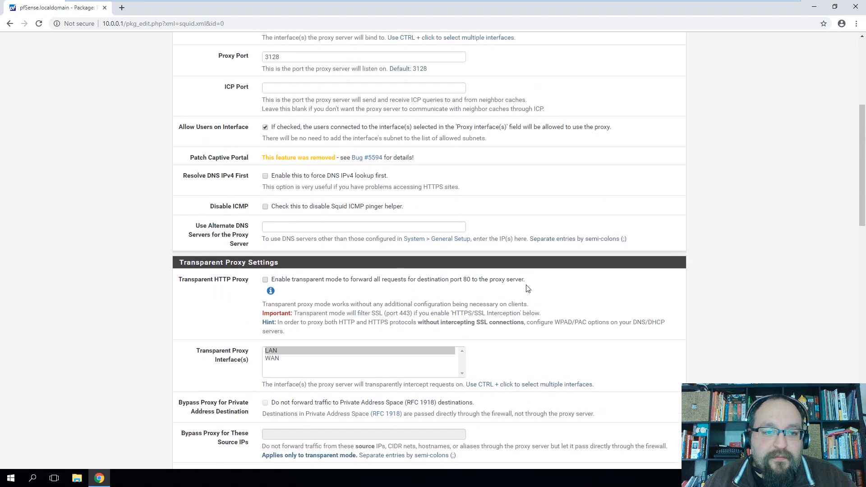
scroll(523, 279, "up", 3)
left_click(244, 133)
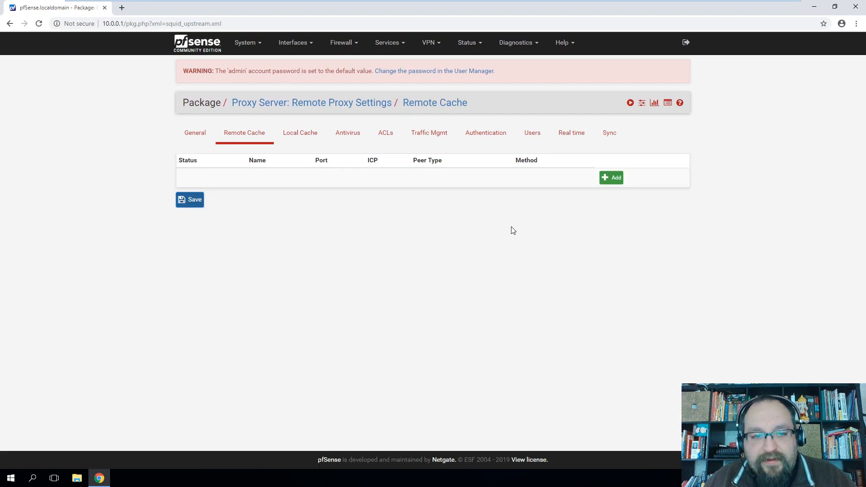
Review the Local Cache settings: 100 MB disk cache and 64 MB memory cache
left_click(293, 133)
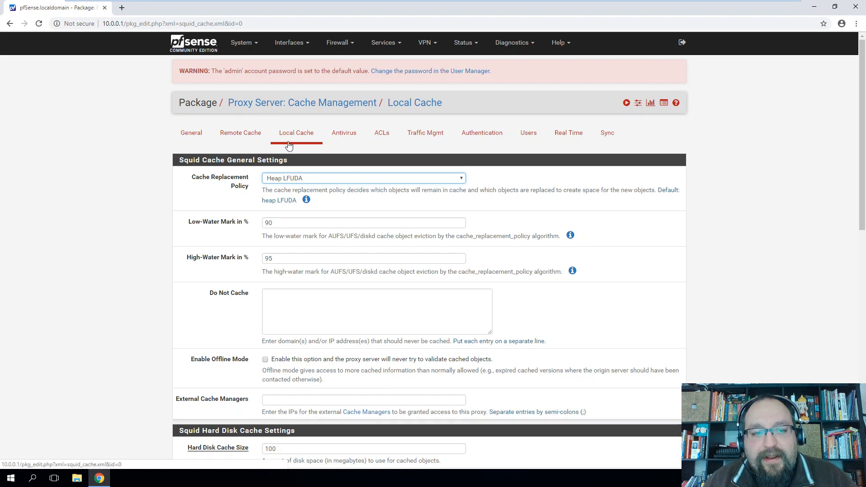
scroll(555, 212, "down", 5)
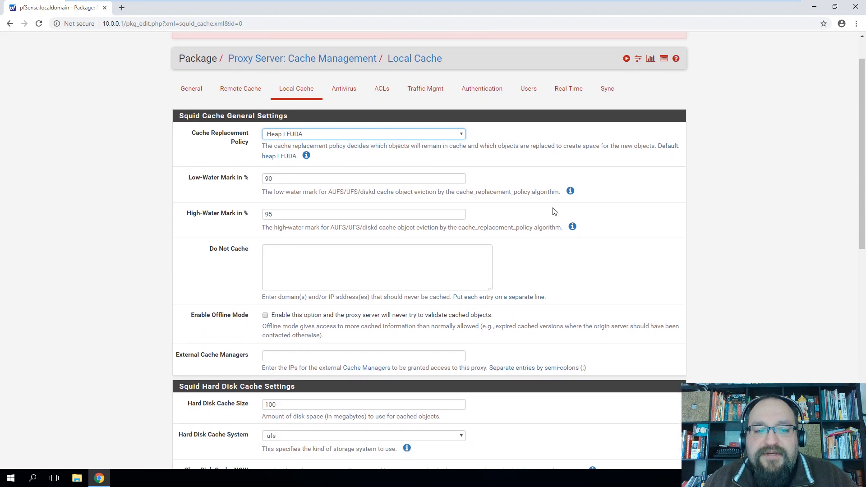
scroll(554, 212, "down", 4)
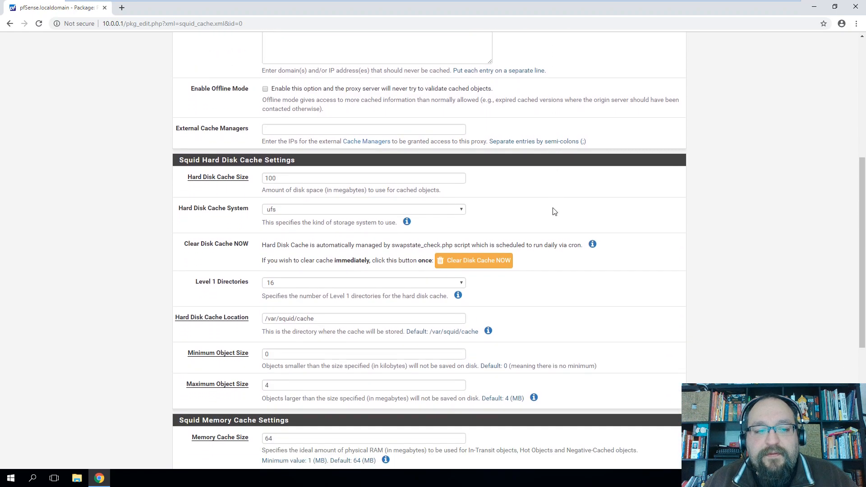
scroll(554, 211, "down", 3)
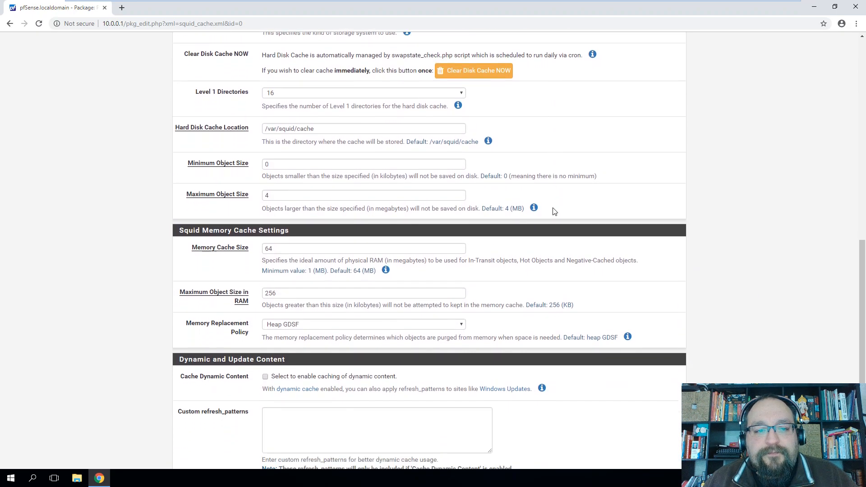
scroll(554, 211, "up", 12)
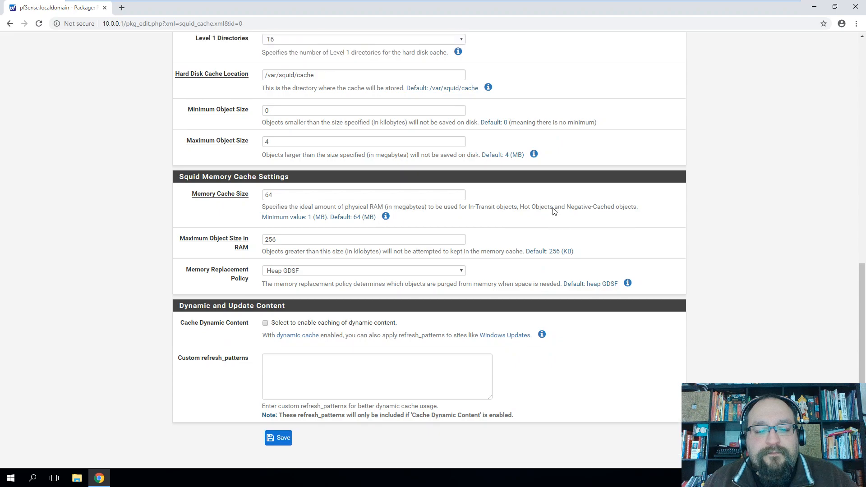
Bring up the Antivirus settings and read the RAM warning text
left_click(335, 138)
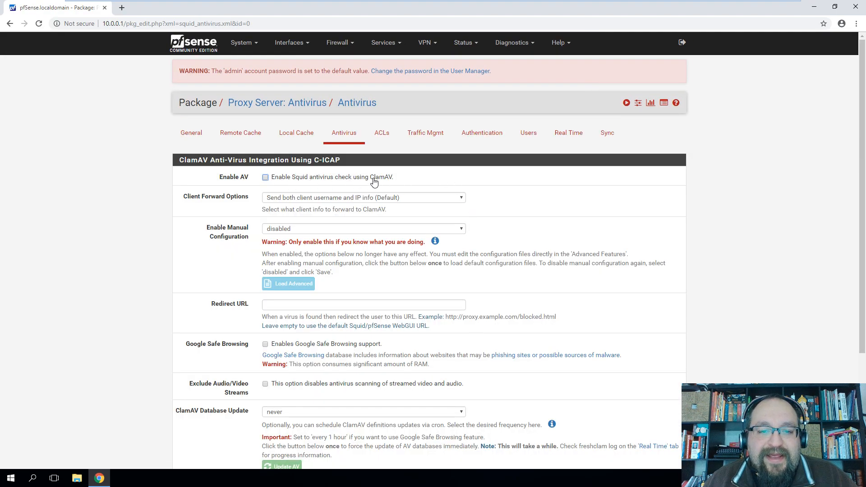
scroll(517, 216, "down", 2)
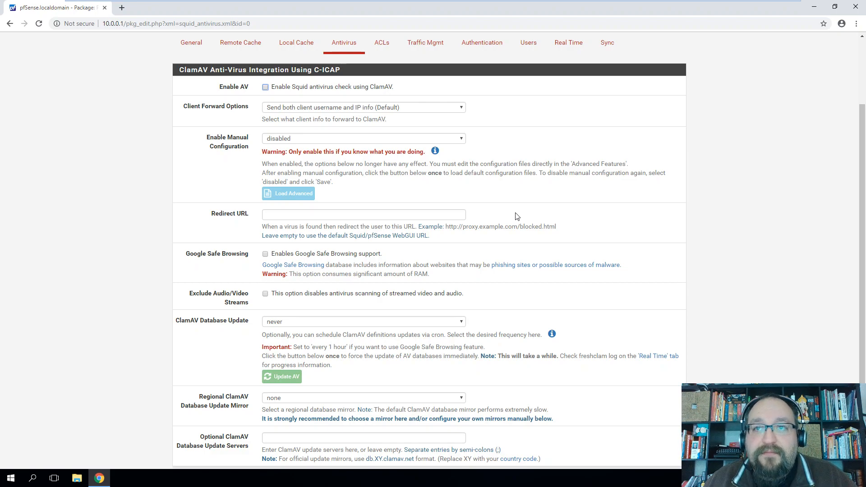
scroll(513, 214, "down", 1)
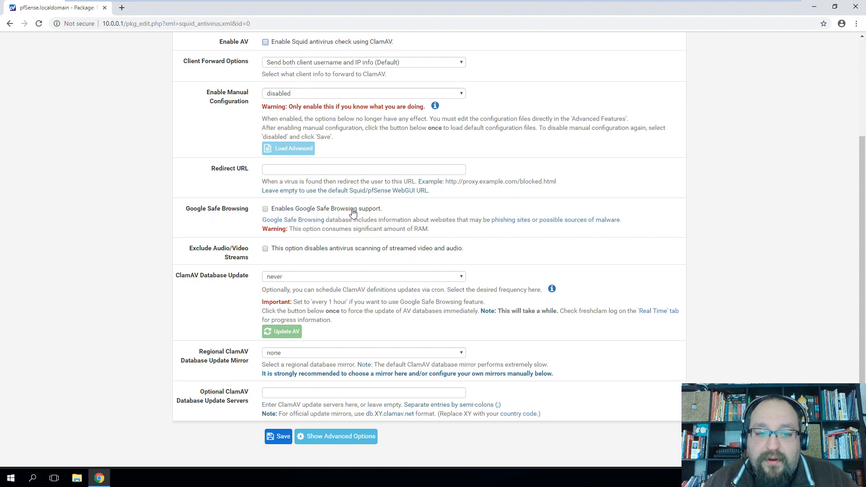
left_click_drag(383, 229, 440, 235)
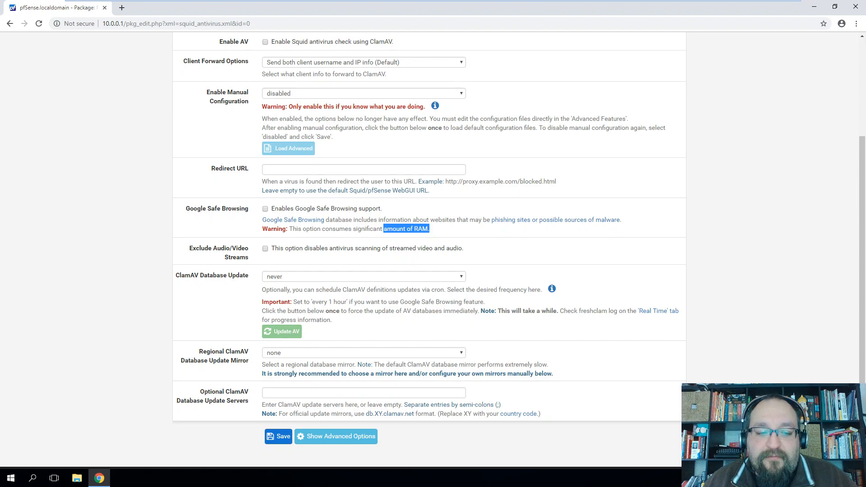
Leave the ClamAV database update at never and the regional mirror at none
left_click(312, 277)
left_click(312, 277)
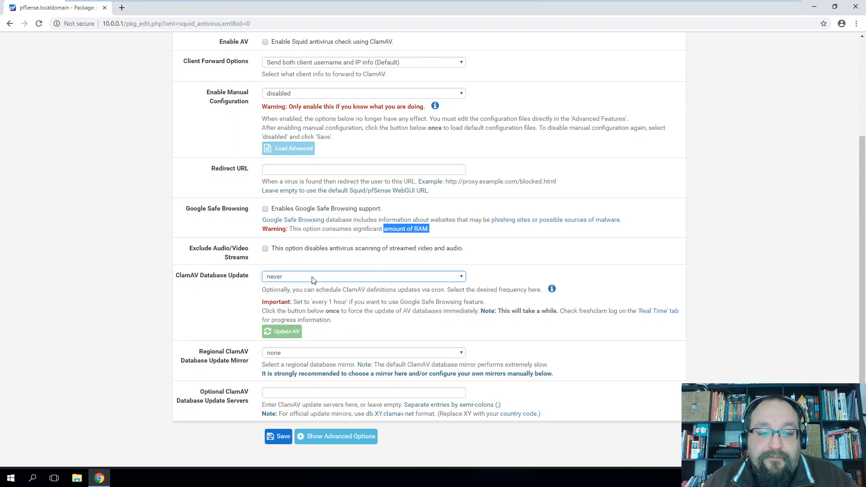
left_click(312, 353)
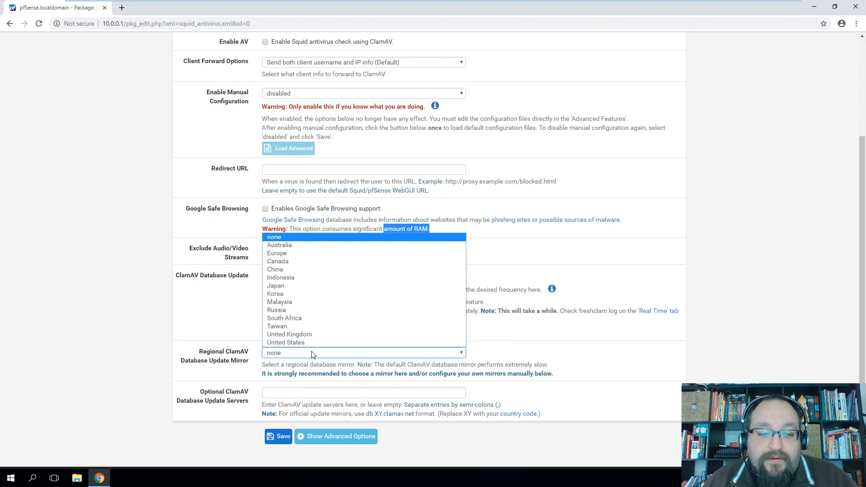
left_click(224, 326)
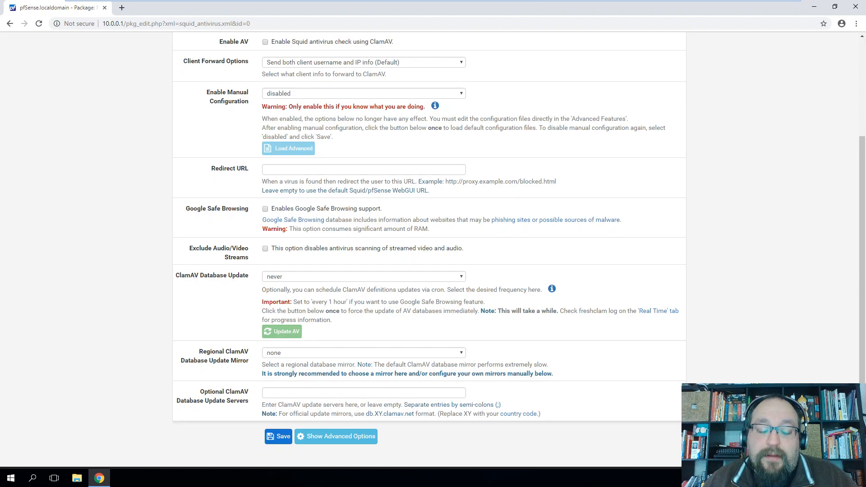
scroll(501, 337, "up", 3)
left_click(380, 136)
scroll(522, 266, "down", 8)
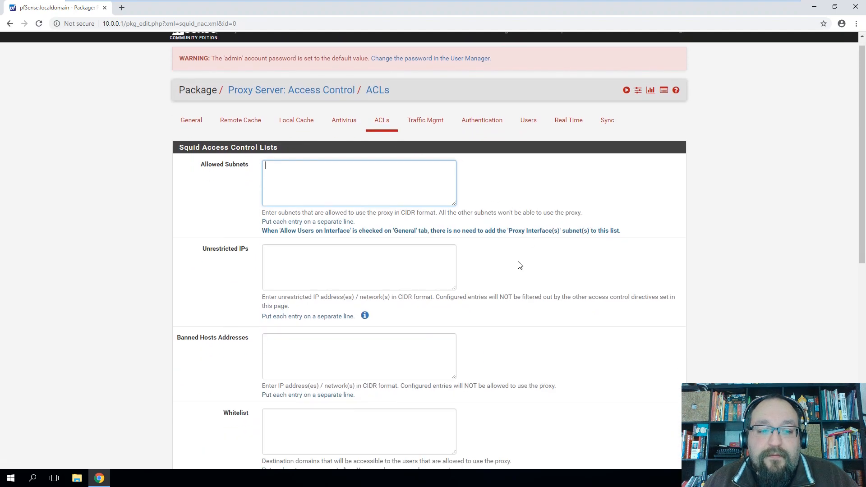
scroll(522, 266, "down", 1)
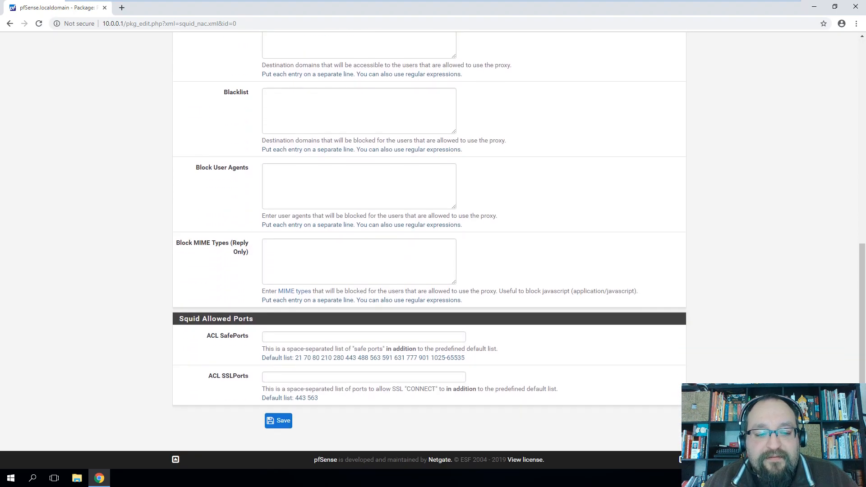
scroll(526, 333, "up", 10)
left_click(433, 143)
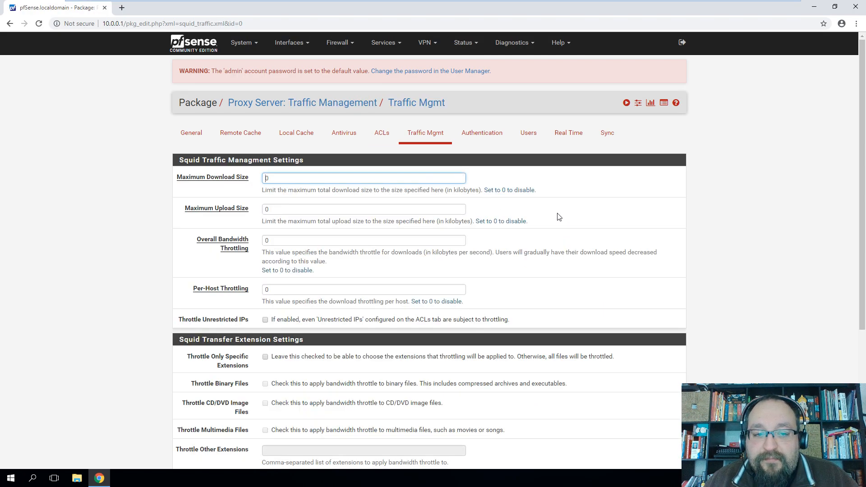
scroll(559, 217, "down", 1)
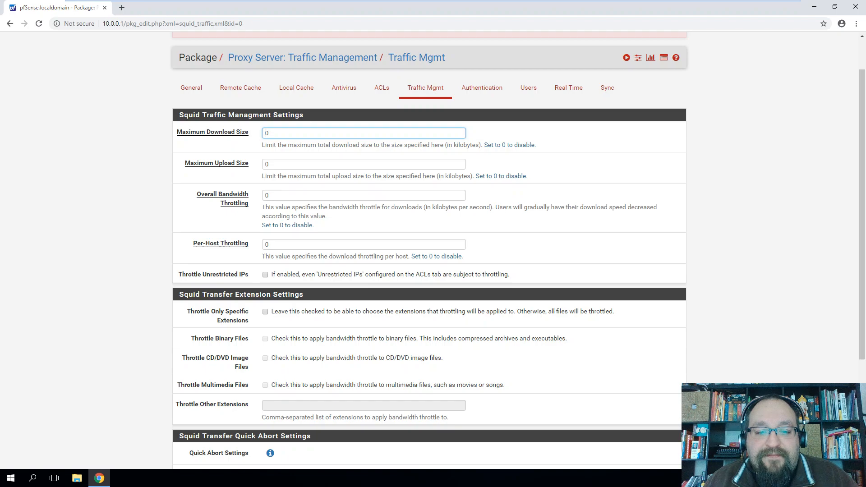
scroll(535, 217, "down", 4)
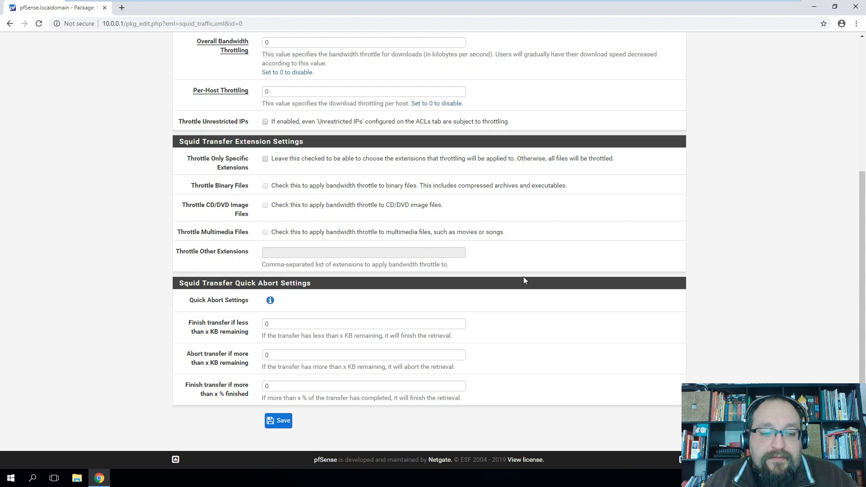
scroll(523, 279, "up", 5)
Check the Authentication page, keeping the authentication method at None
left_click(476, 134)
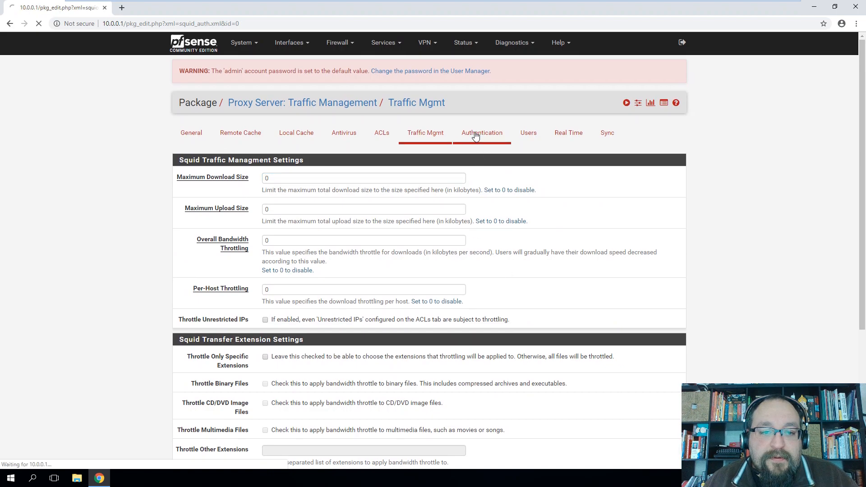
left_click(345, 179)
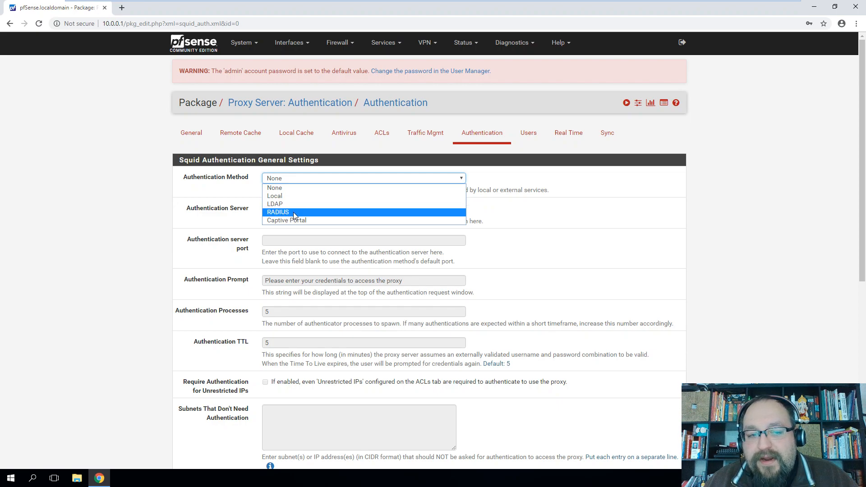
left_click(545, 232)
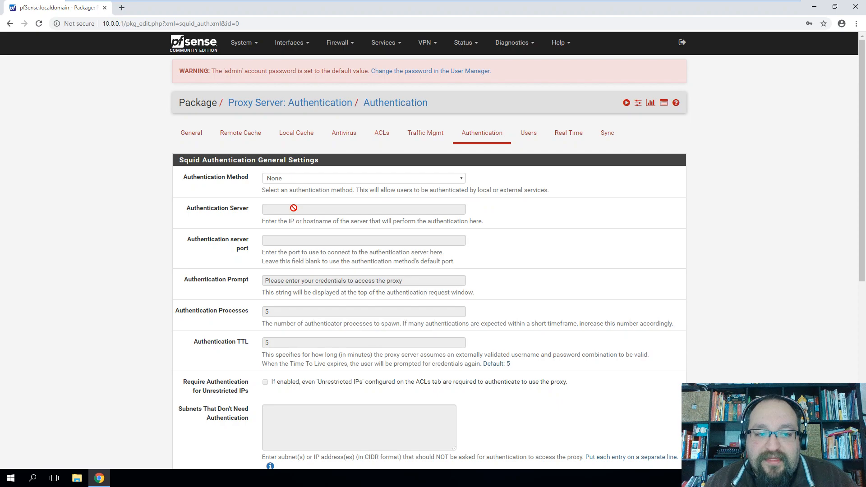
scroll(251, 253, "down", 7)
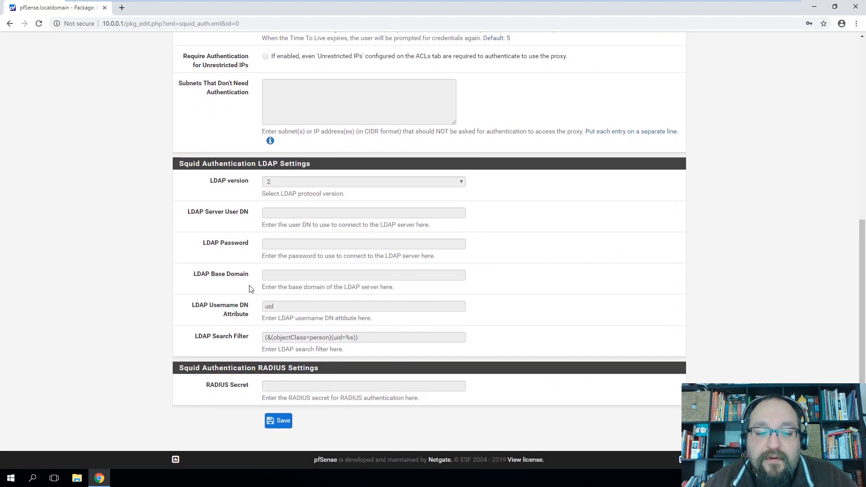
scroll(249, 311, "up", 7)
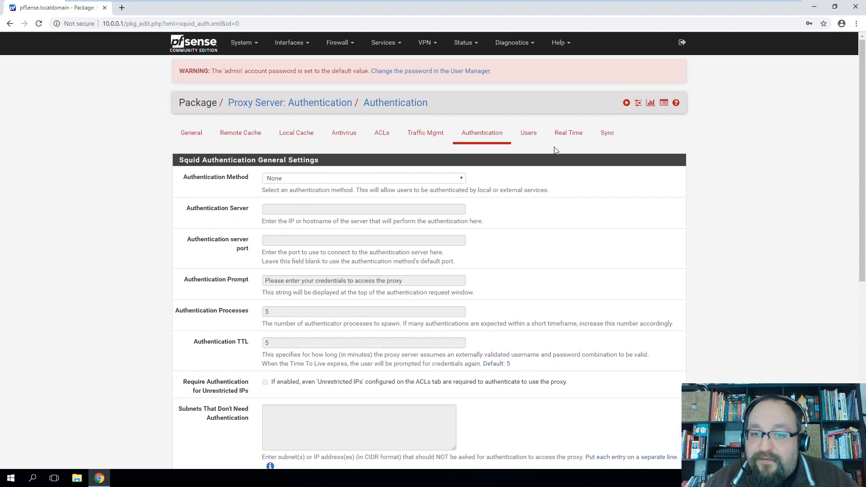
Look over the proxy's local users list and the real-time log monitor
left_click(529, 137)
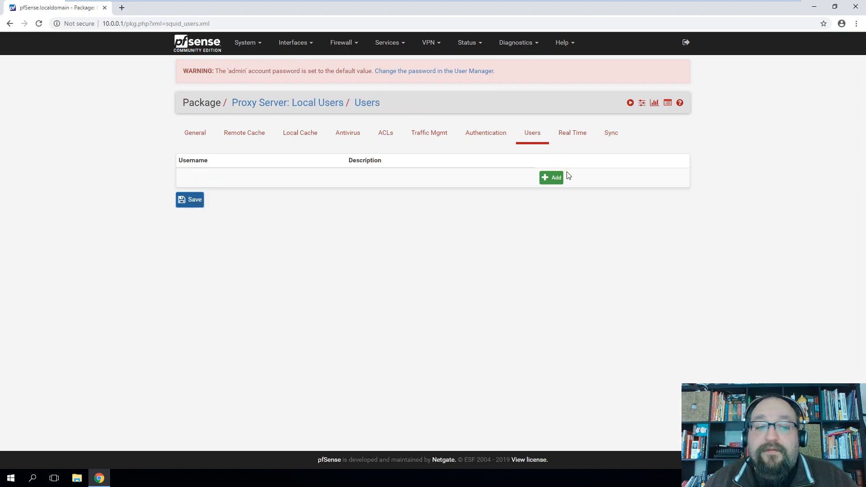
left_click(564, 134)
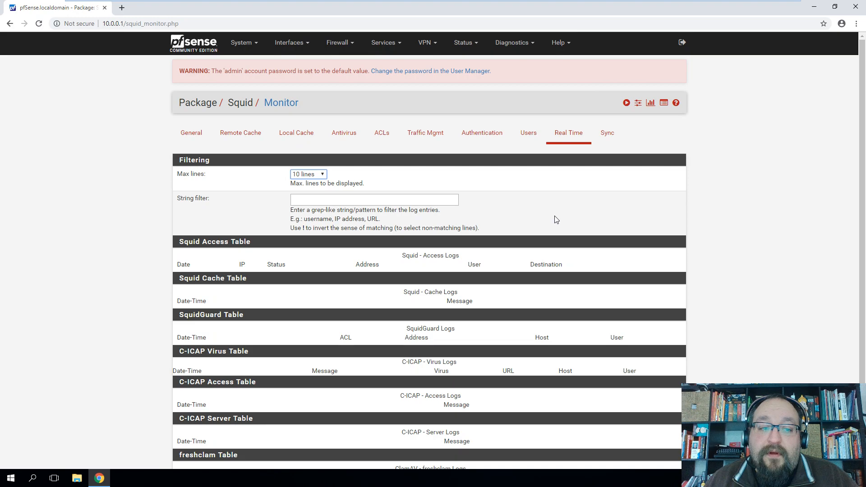
scroll(556, 219, "down", 3)
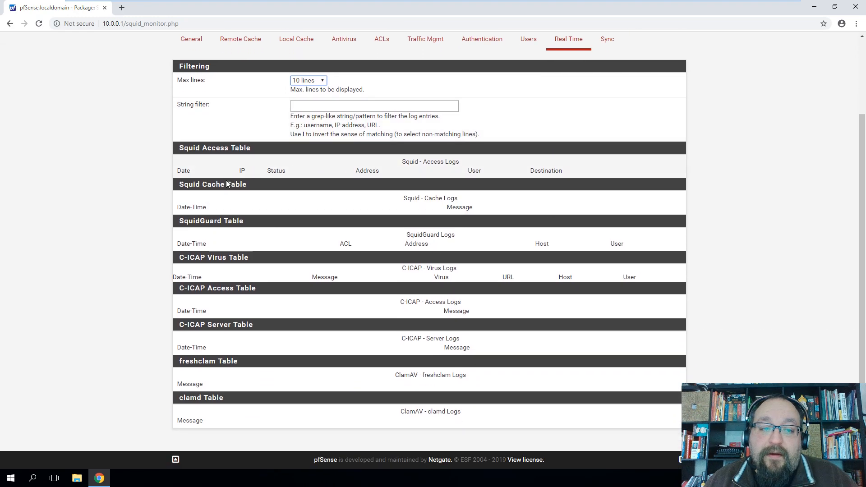
scroll(522, 251, "up", 3)
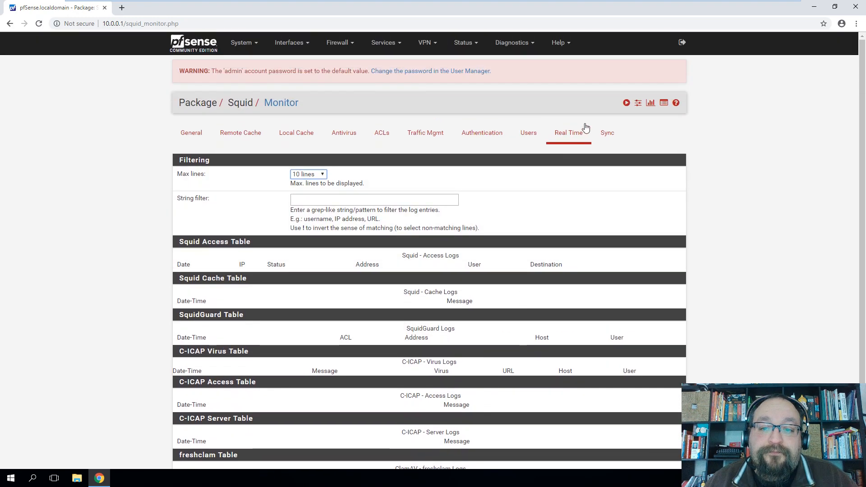
Leave XMLRPC Sync at 'Do not sync this package configuration'
left_click(615, 132)
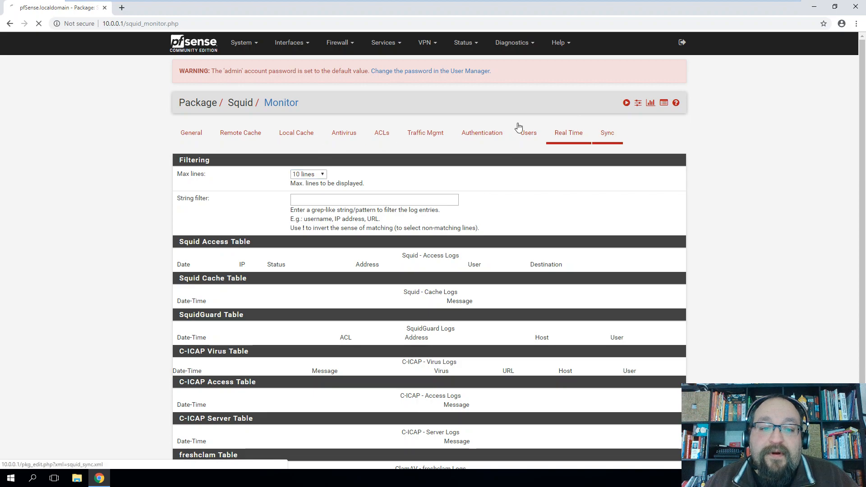
left_click(329, 182)
left_click(185, 192)
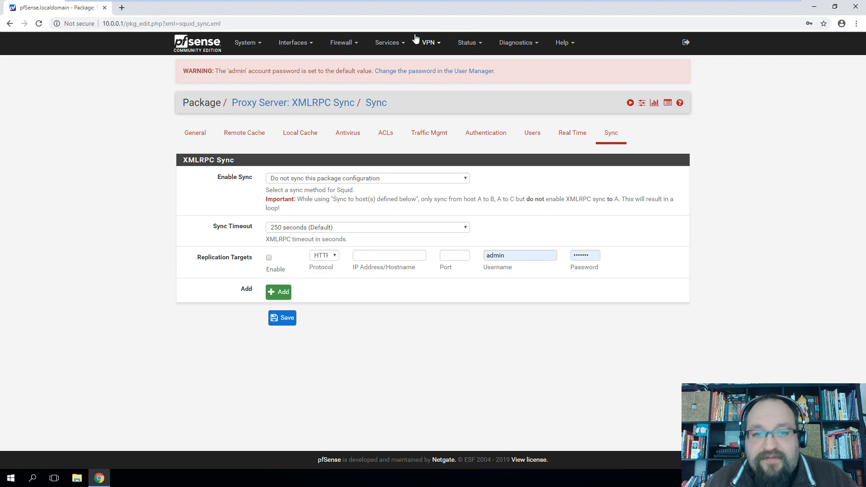
Browse the VPN and Services menus, then go to the Certificate Manager
left_click(428, 42)
left_click(390, 44)
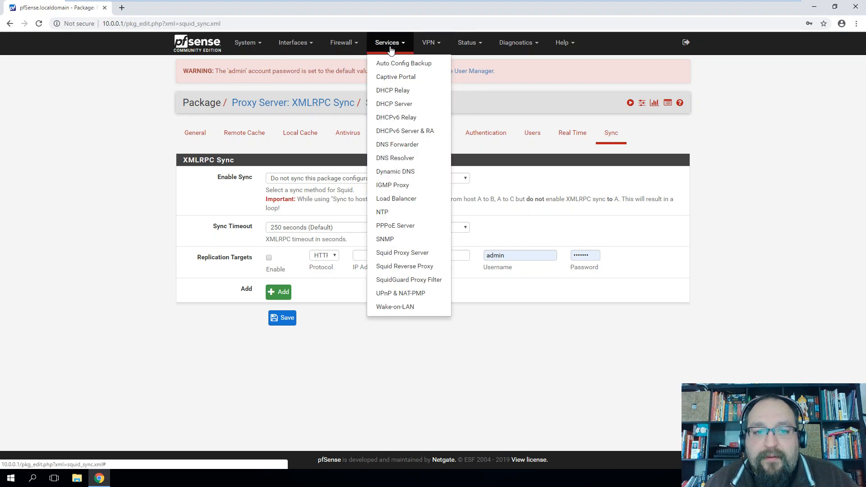
left_click(247, 43)
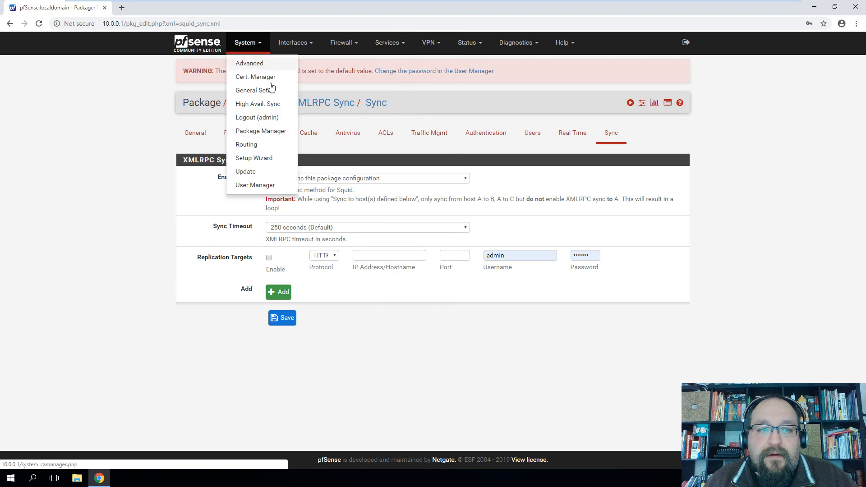
left_click(267, 76)
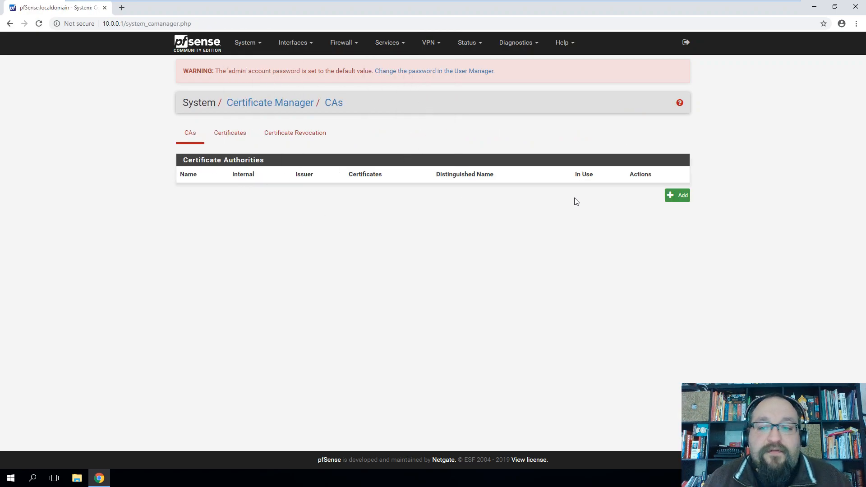
Inspect the self-signed webConfigurator default certificate expiring Jul 2024, then return to the empty CAs list
left_click(229, 134)
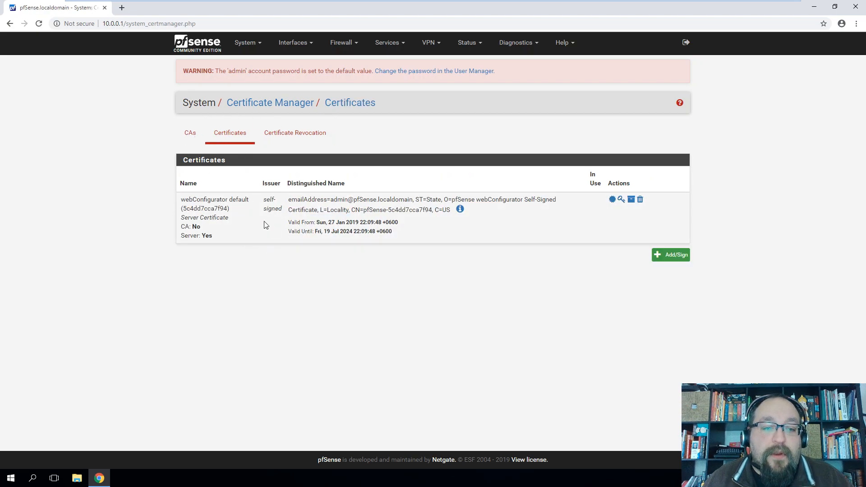
left_click_drag(181, 201, 246, 201)
left_click(77, 23)
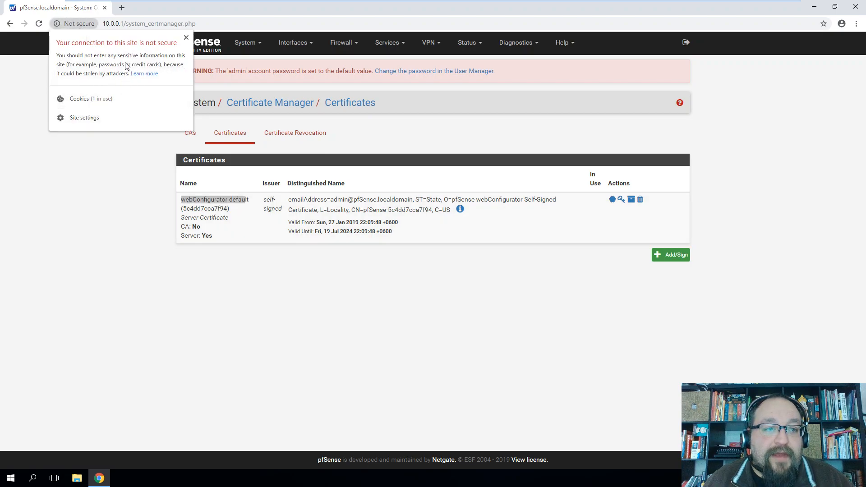
left_click(186, 37)
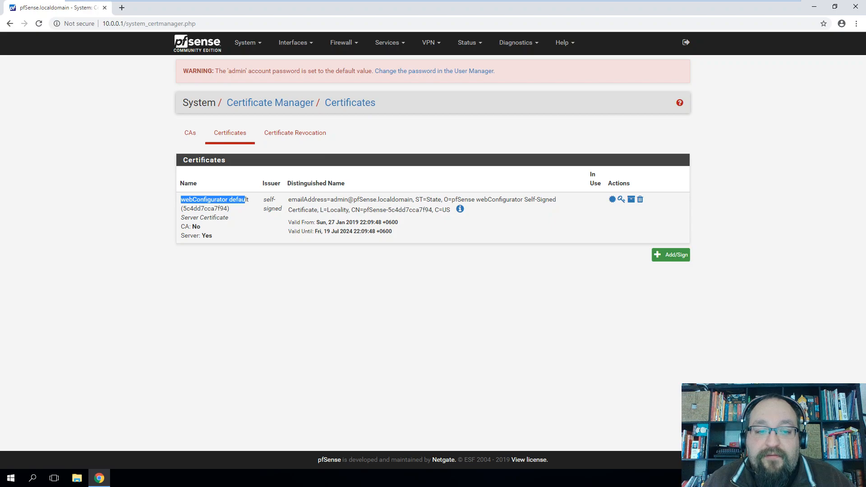
mouse_move(342, 222)
left_mouse_down()
mouse_move(362, 224)
mouse_move(353, 231)
left_mouse_up()
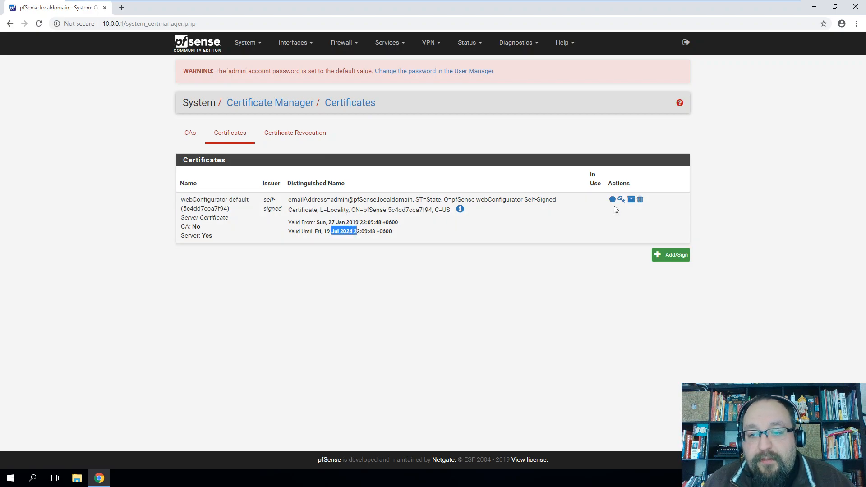
left_click(292, 134)
left_click(189, 137)
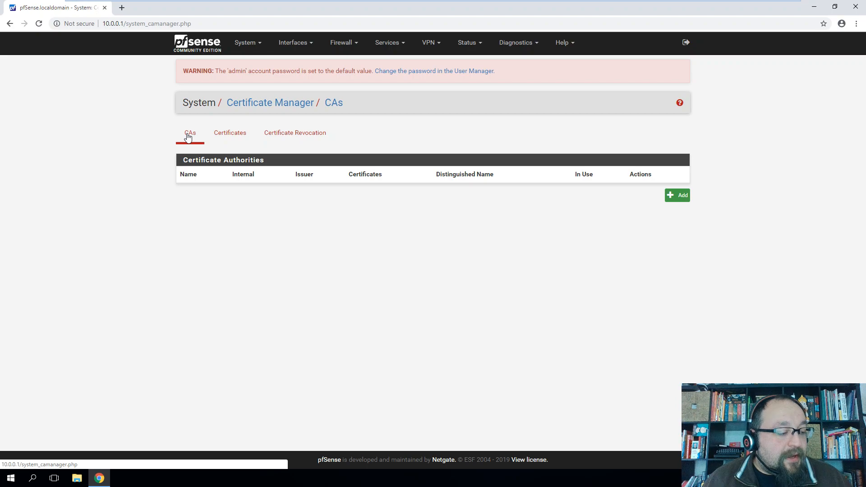
Start a new CA named Proxy-CA with common name Proxy-CA and country US
left_click(679, 206)
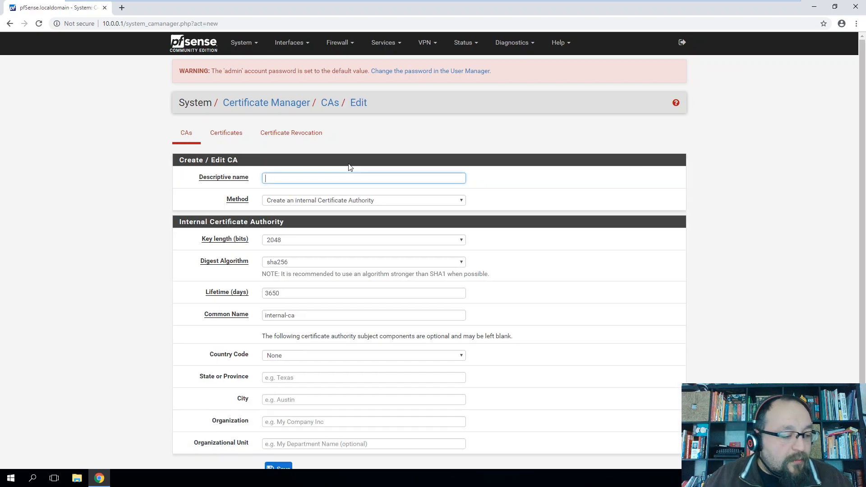
type("Proxy-CA")
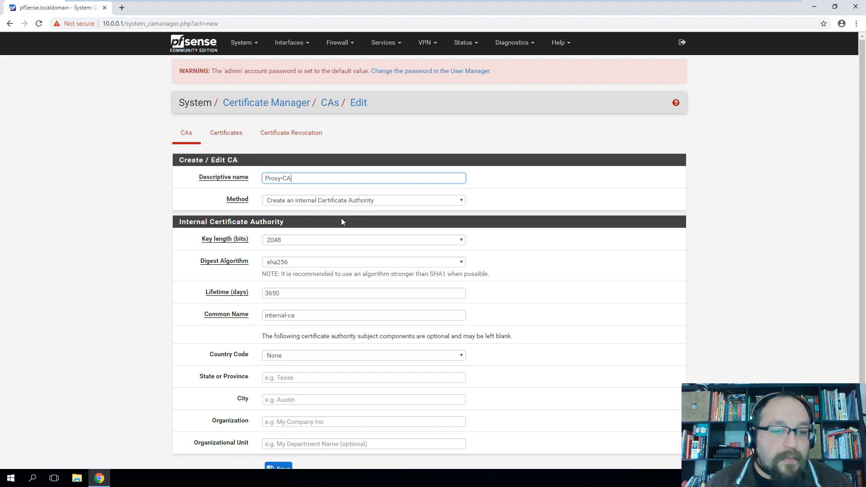
scroll(221, 248, "down", 1)
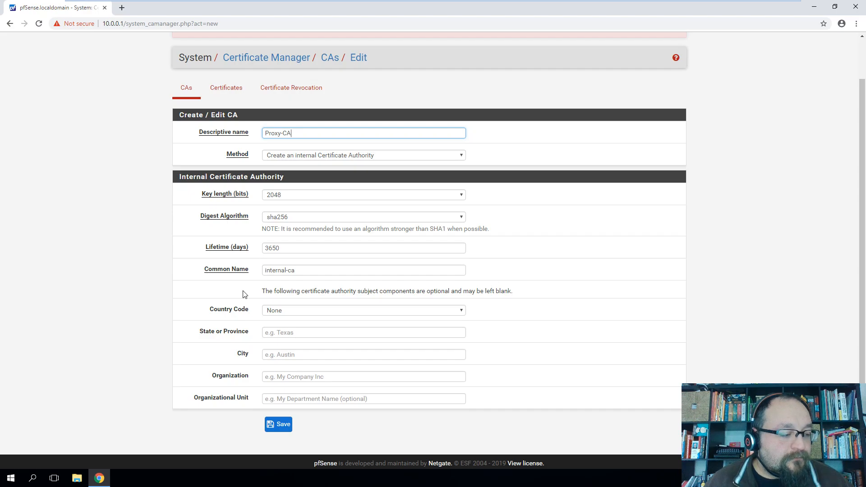
triple_click(312, 269)
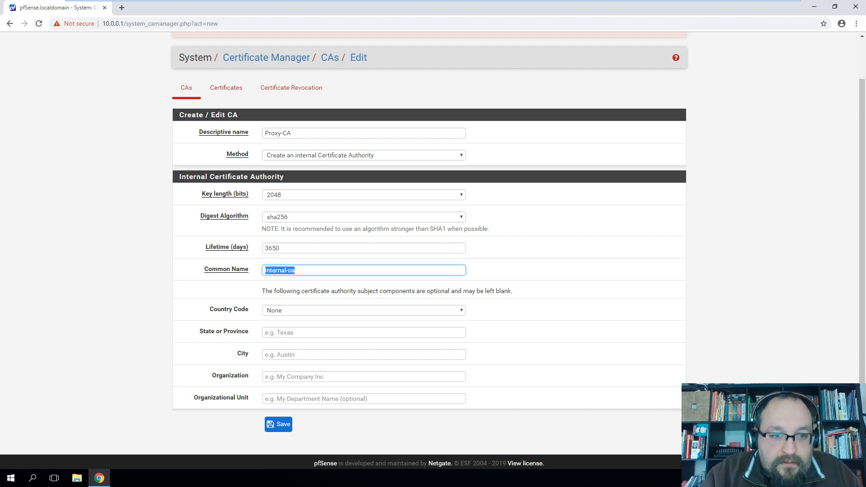
type("Pr")
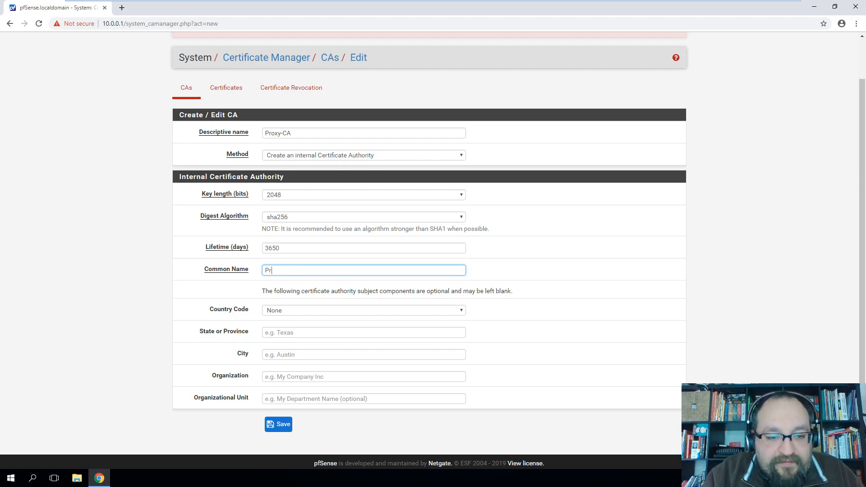
type("oxy-CA")
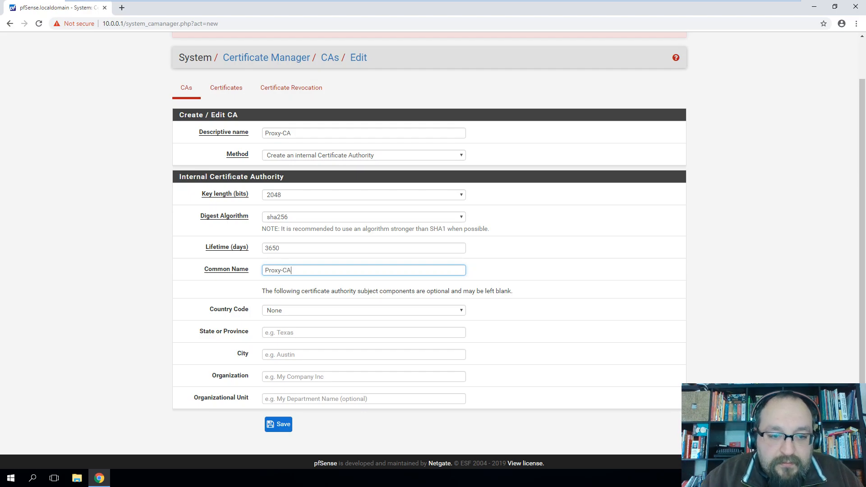
left_click(297, 314)
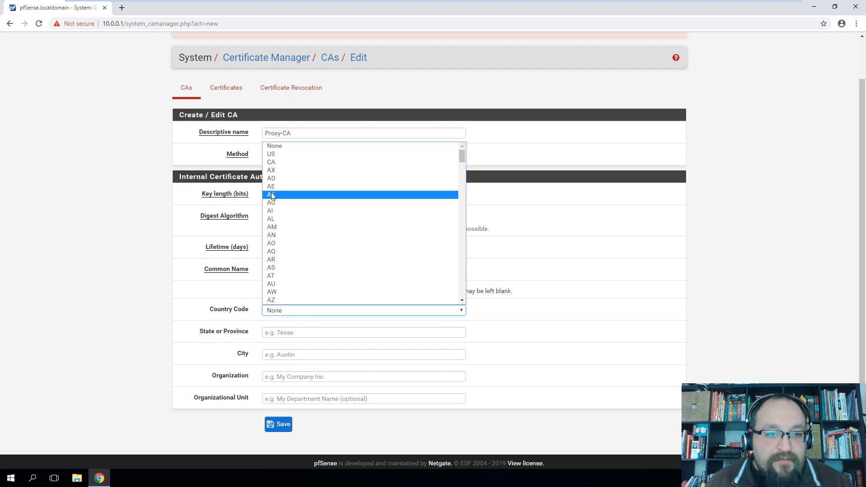
left_click(282, 154)
Enter State Texas, City Houston, Organization CoolSite.com and Organizational Unit IT dept
key("Tab")
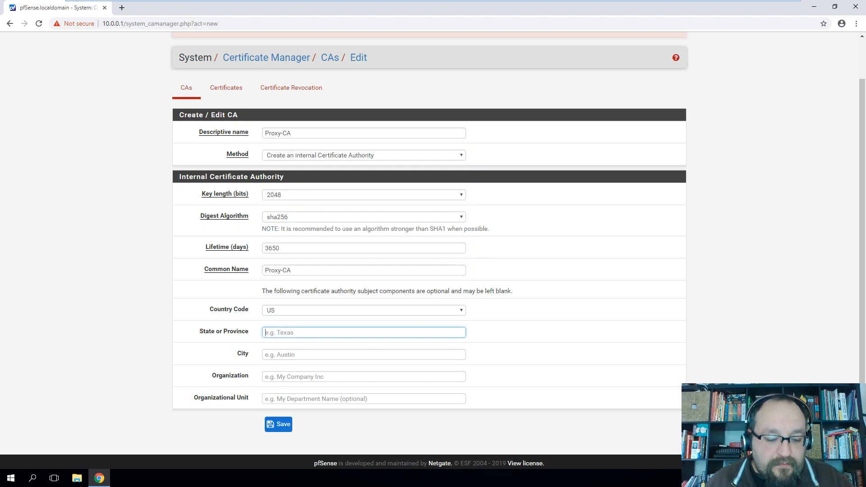
type("Texas")
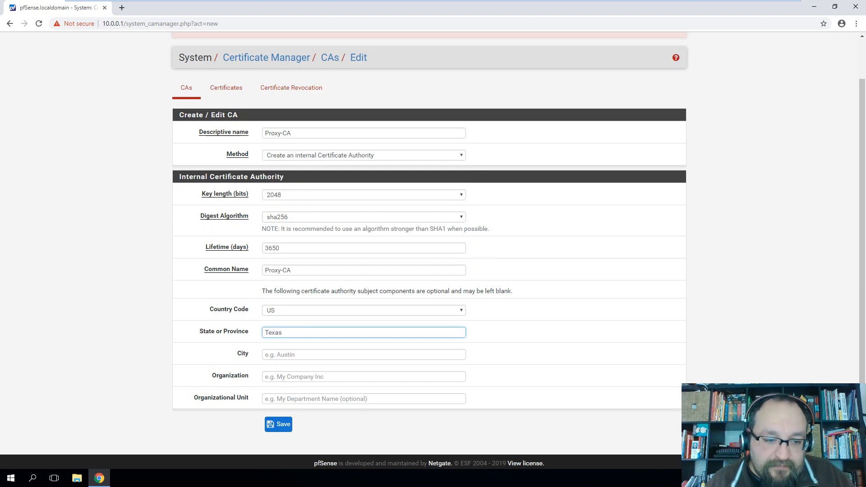
key("Tab")
type("Houston")
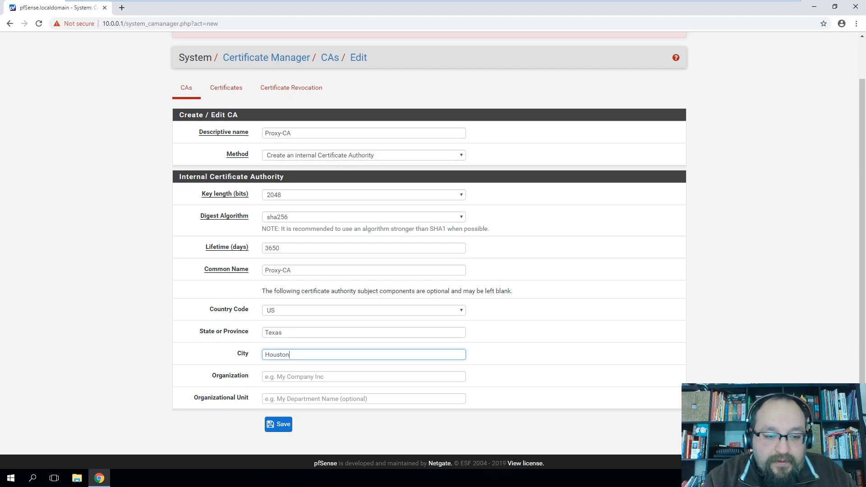
key("Tab")
type("Co")
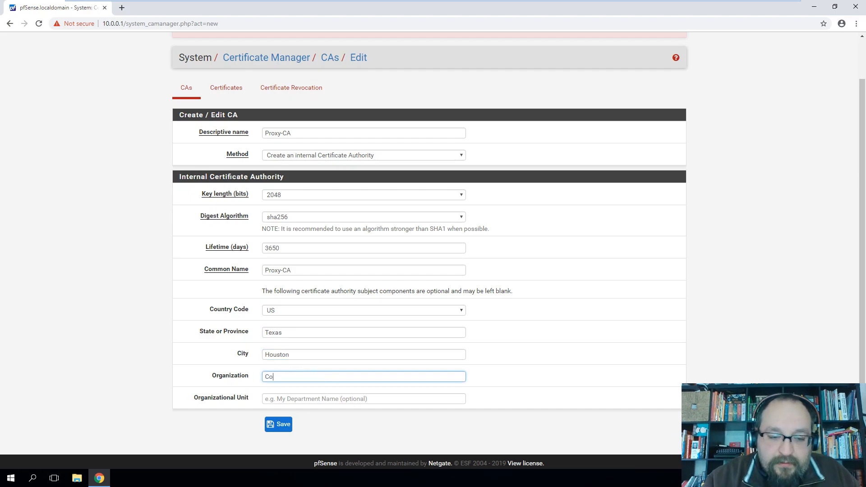
type("oloite.com")
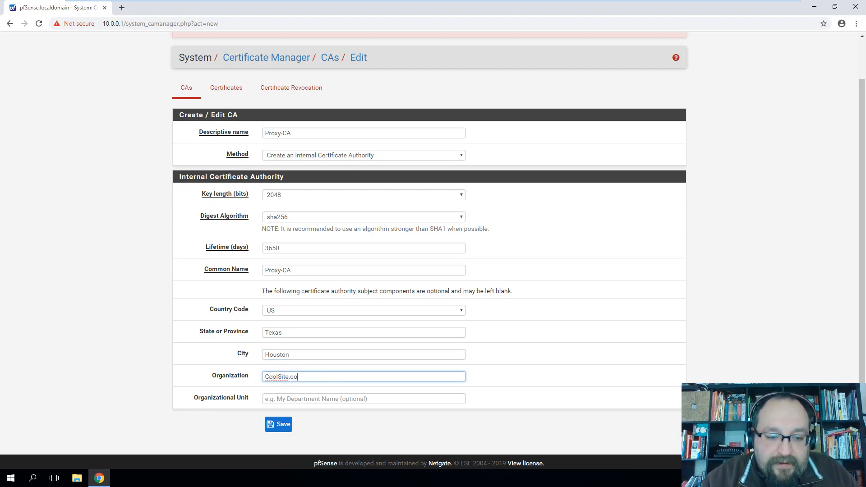
key("Tab")
type("IT dept")
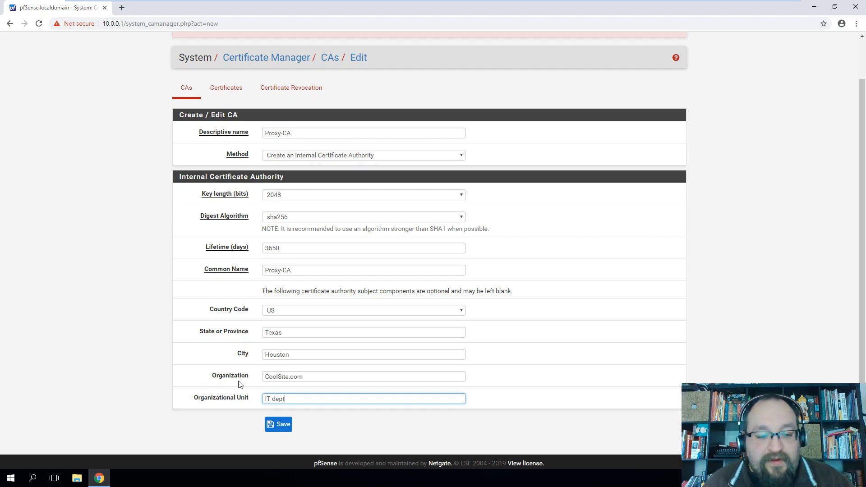
Save Proxy-CA and review its C=US distinguished name in the CAs list
left_click(283, 428)
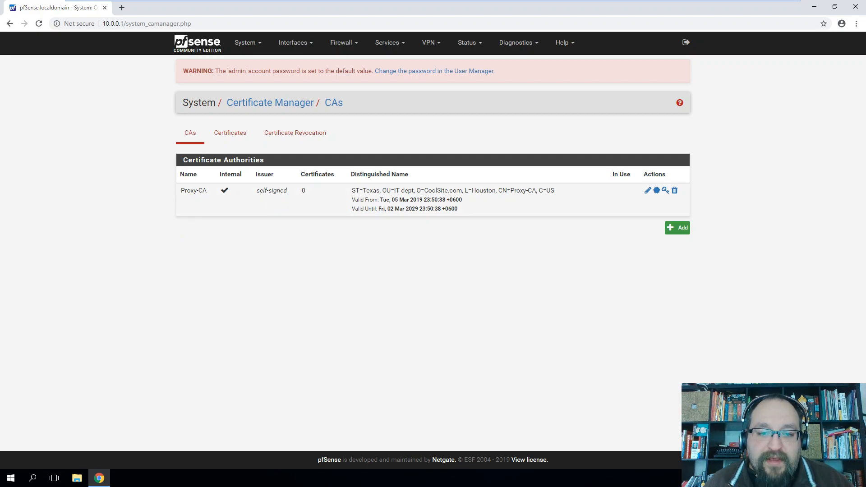
left_click_drag(466, 190, 555, 191)
left_click(536, 195)
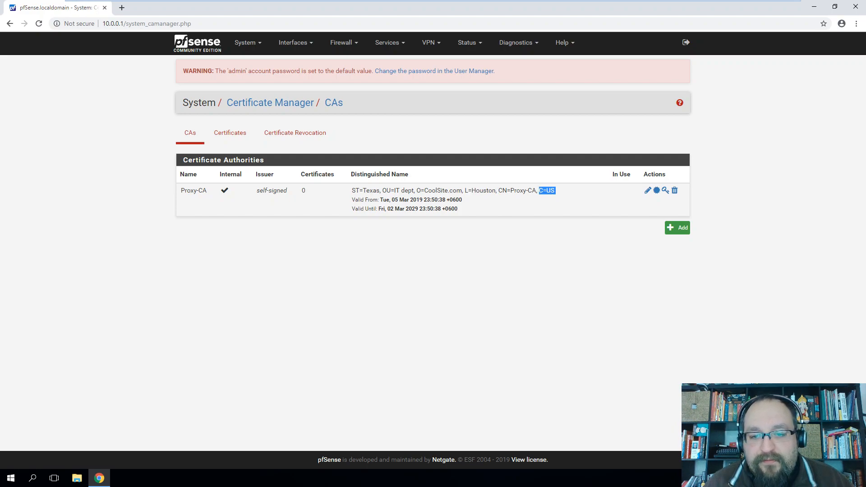
left_click(546, 243)
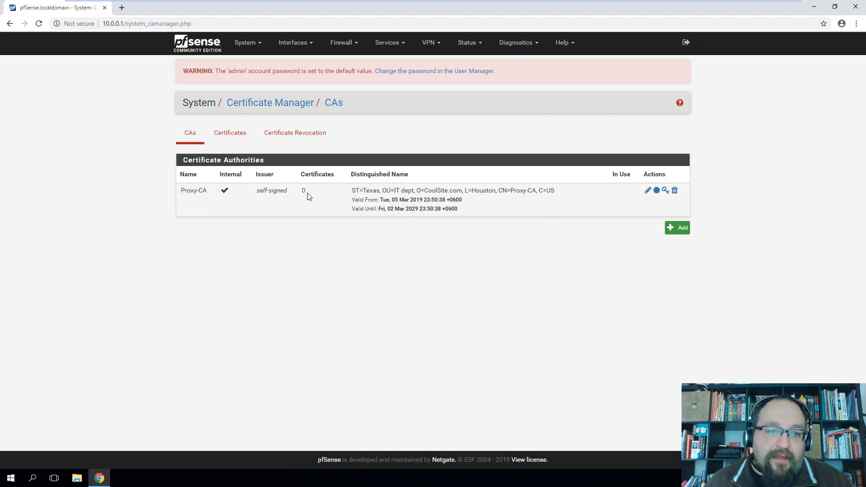
left_click(390, 46)
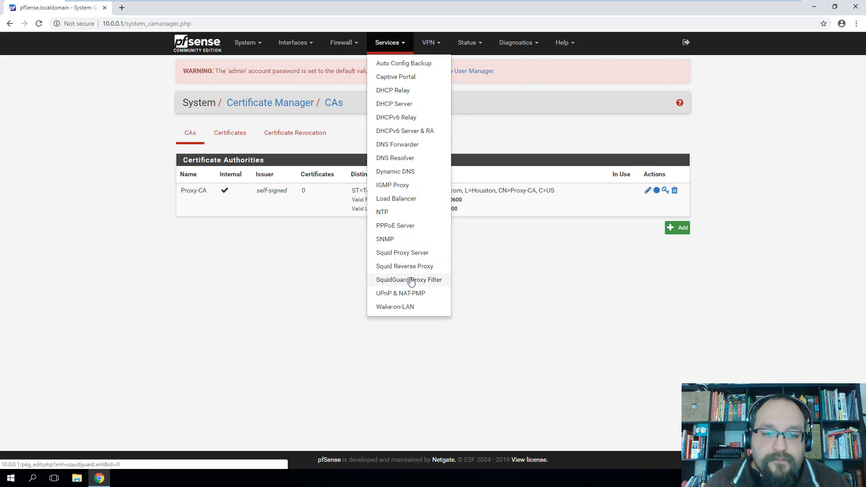
Open the Squid Proxy Server general settings from the Services menu
left_click(395, 253)
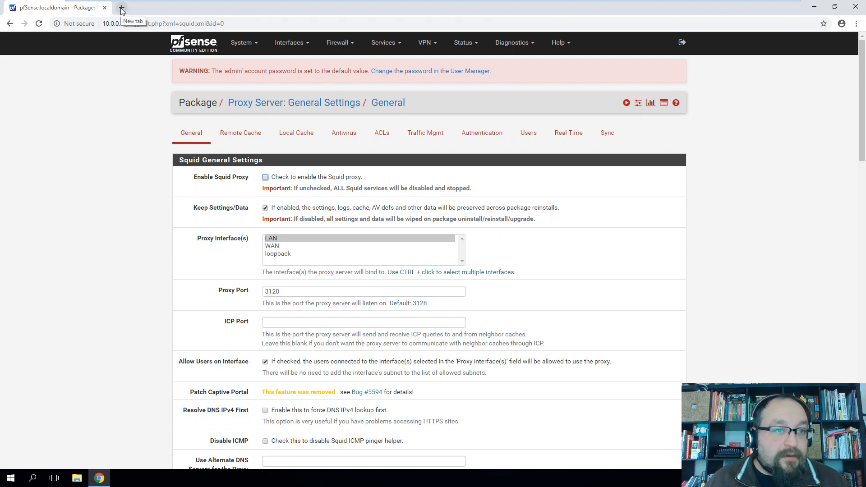
Open a blank new browser tab
key("ctrl+t")
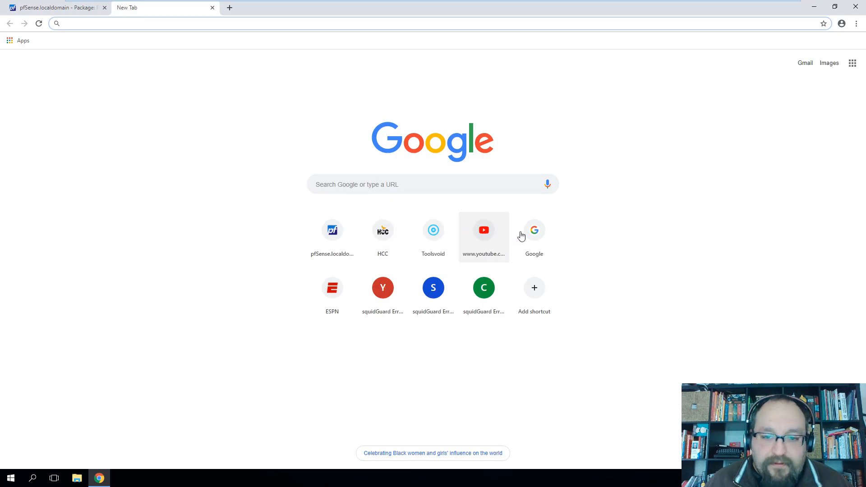
Run the Toolsvoid proxy test, confirm NO PROXY DETECTED with empty headers, then close it
left_click(424, 235)
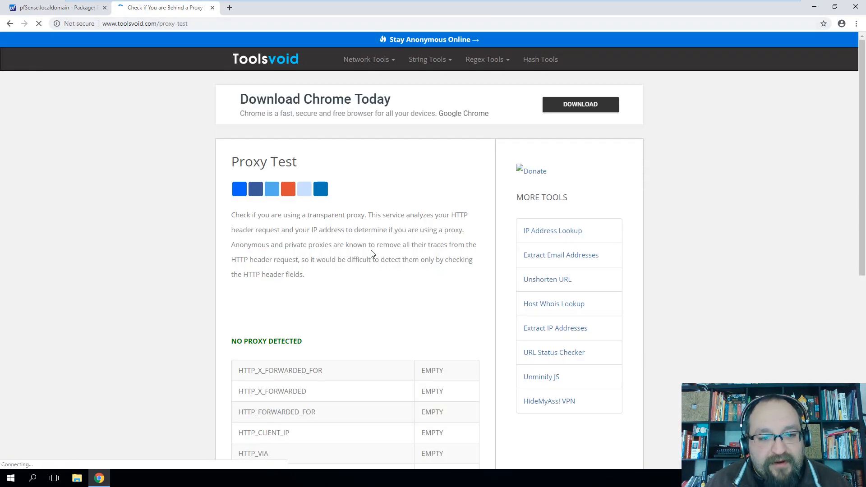
left_click_drag(230, 342, 328, 344)
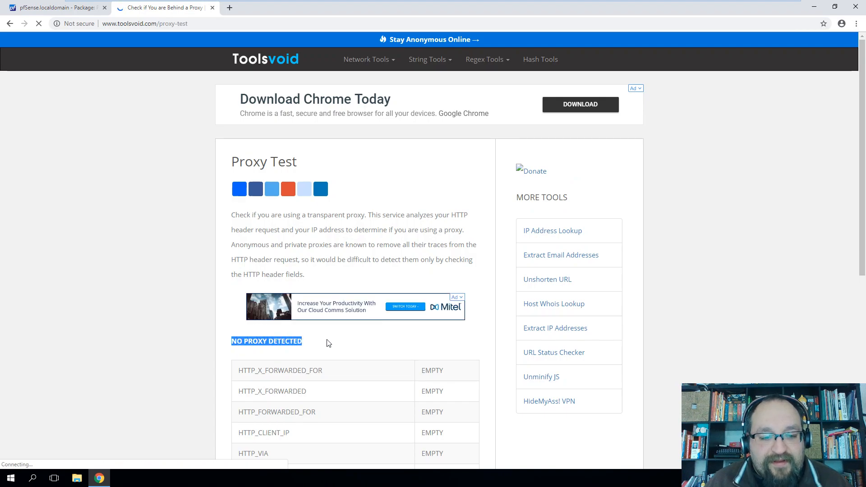
scroll(354, 349, "down", 7)
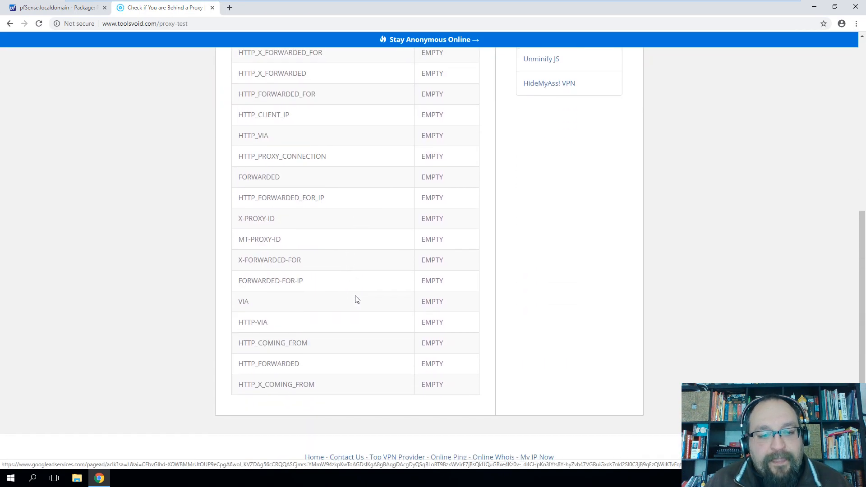
scroll(357, 299, "down", 1)
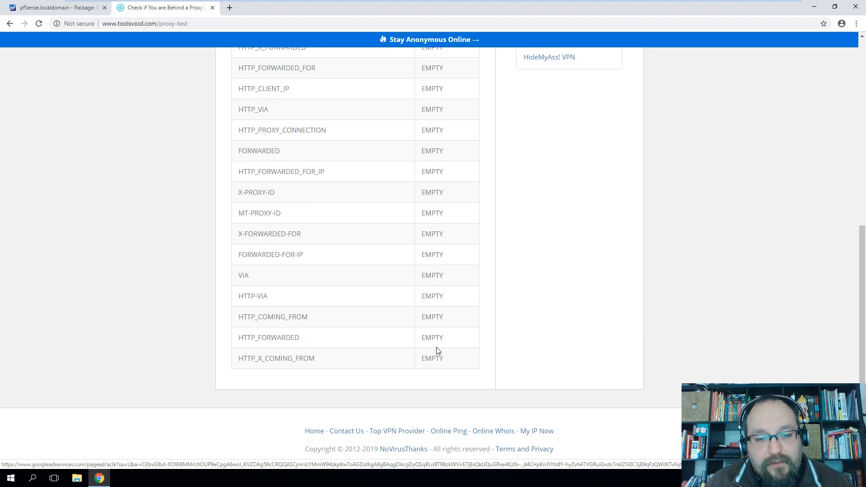
scroll(437, 354, "up", 2)
scroll(355, 253, "up", 3)
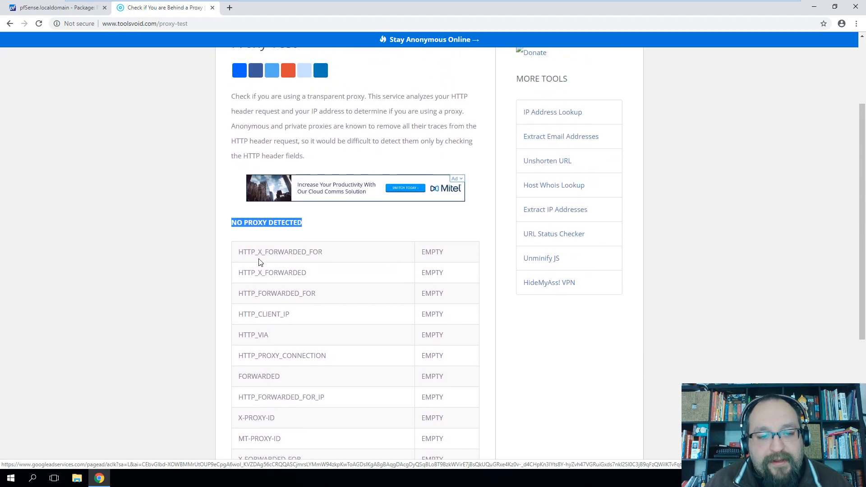
scroll(406, 283, "up", 2)
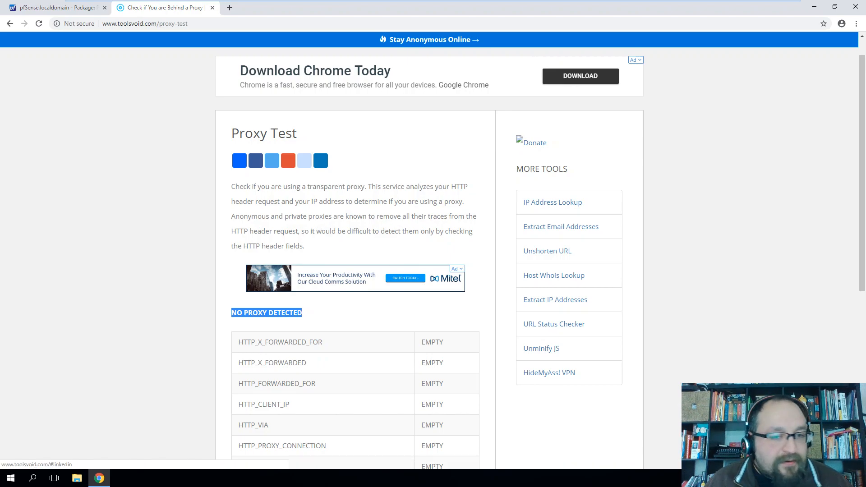
scroll(262, 176, "down", 4)
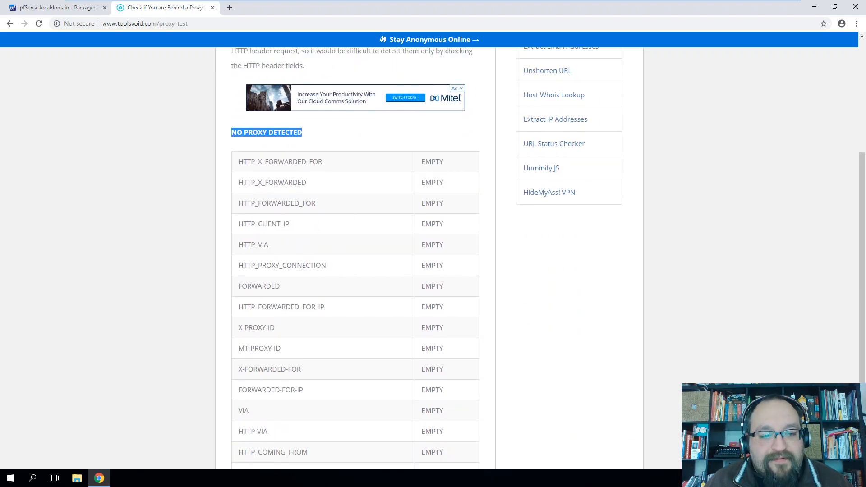
scroll(265, 286, "down", 3)
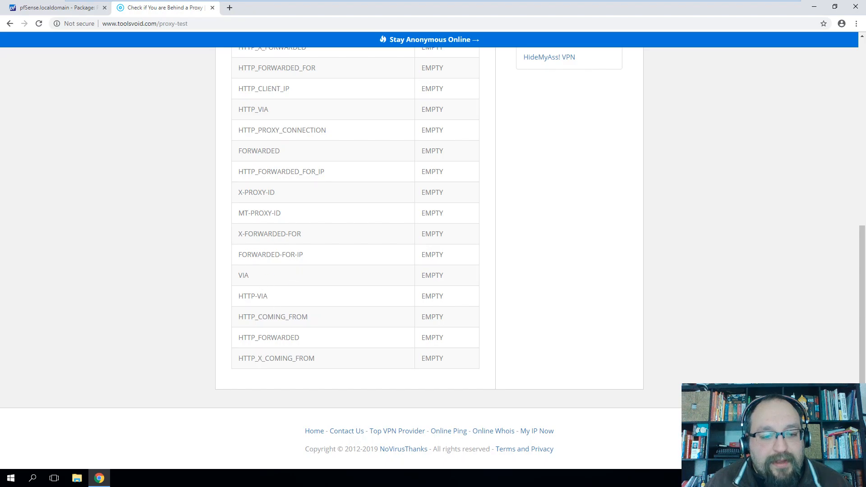
scroll(301, 305, "up", 8)
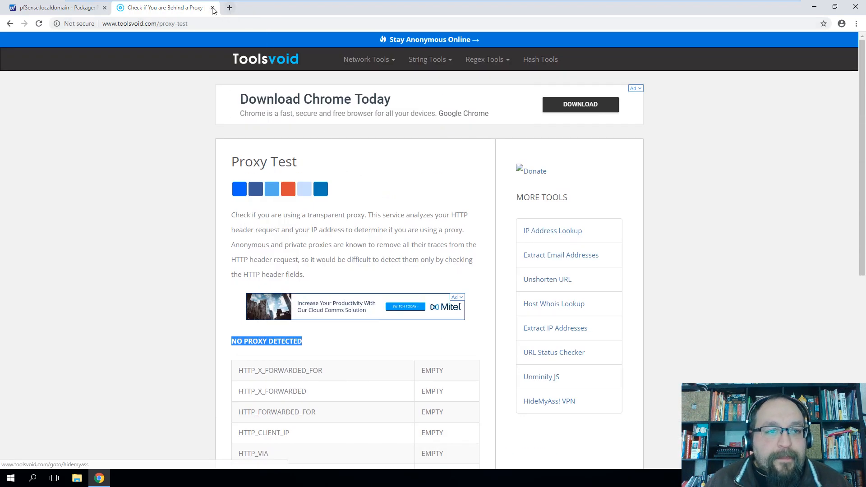
left_click(213, 8)
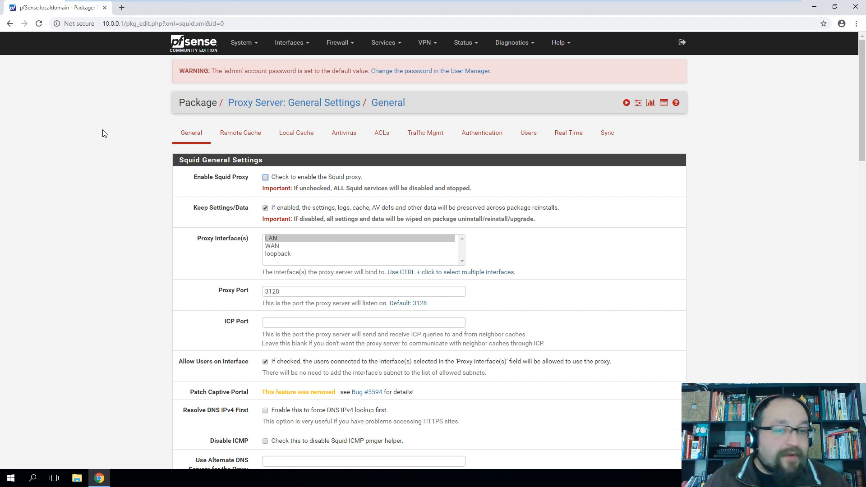
On the Local Cache tab, set Hard Disk Cache Size to 1024 MB
left_click(297, 135)
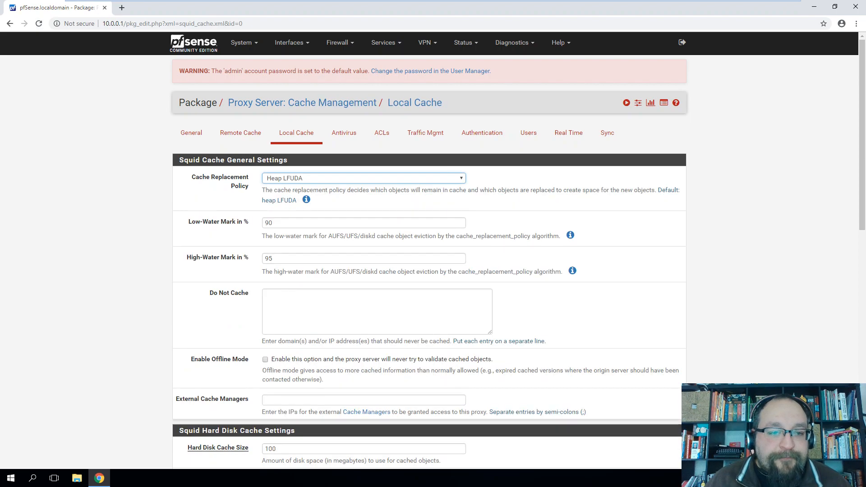
left_click(256, 135)
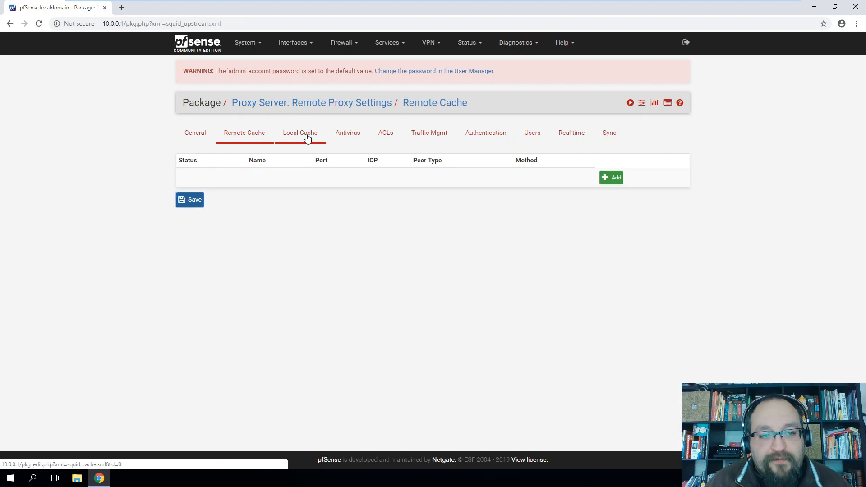
left_click(306, 138)
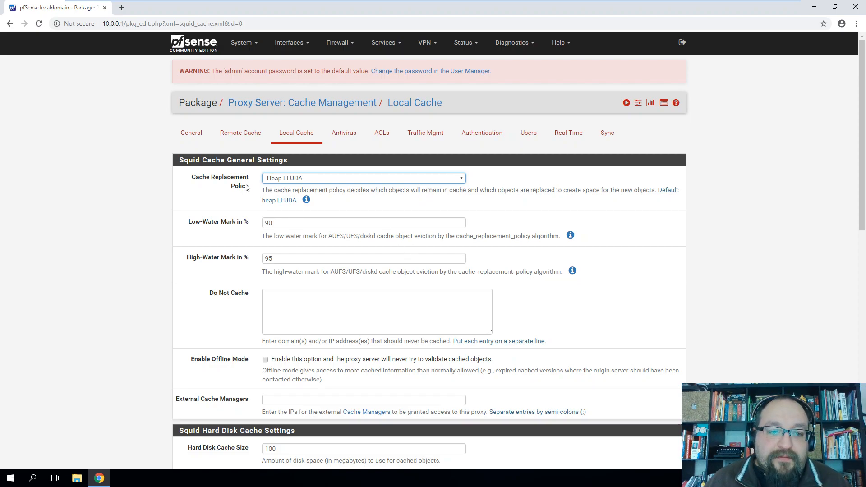
scroll(538, 224, "down", 2)
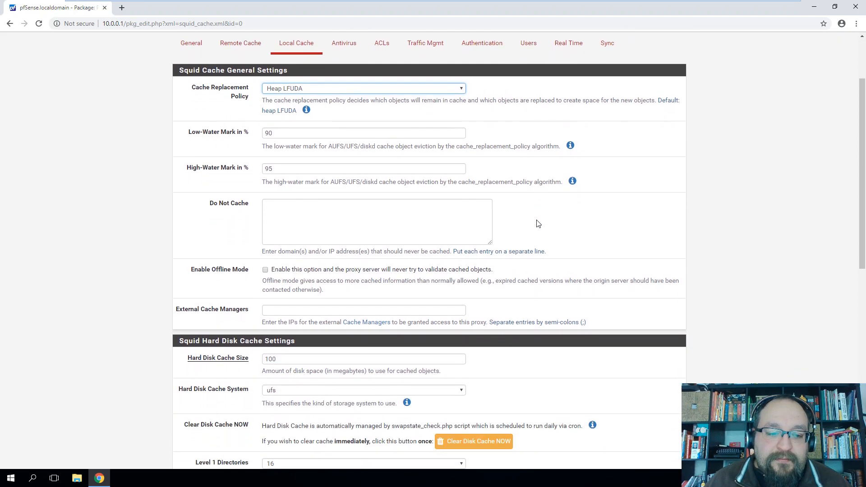
scroll(537, 223, "down", 2)
left_click(252, 270)
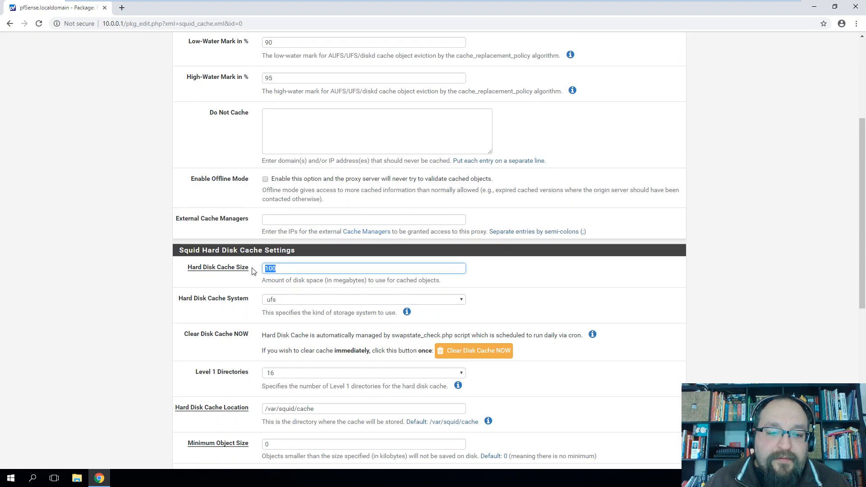
type("10000")
key("BackSpace")
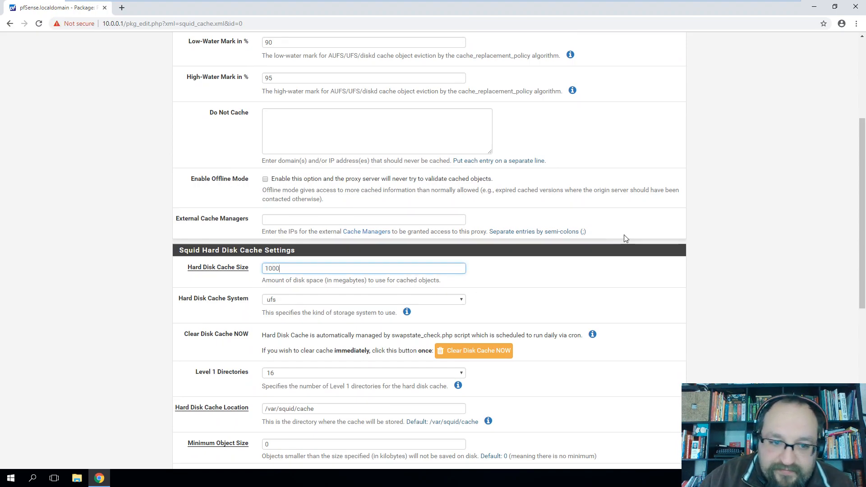
left_click(252, 238)
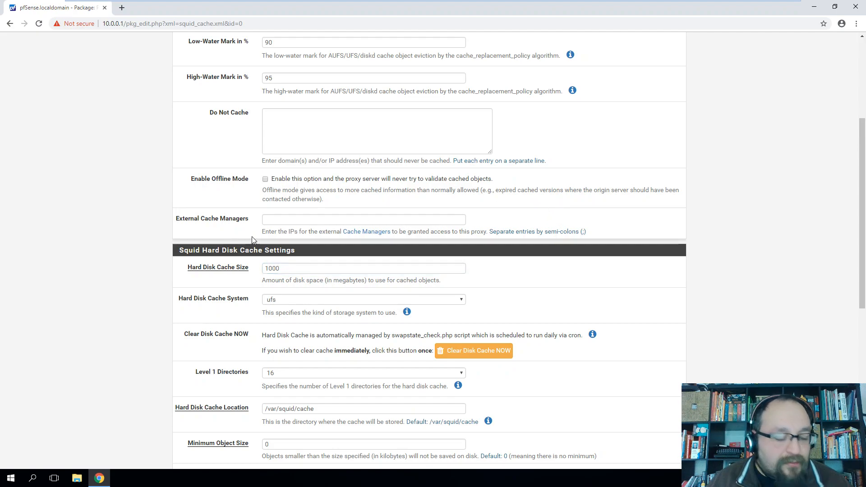
key("Tab")
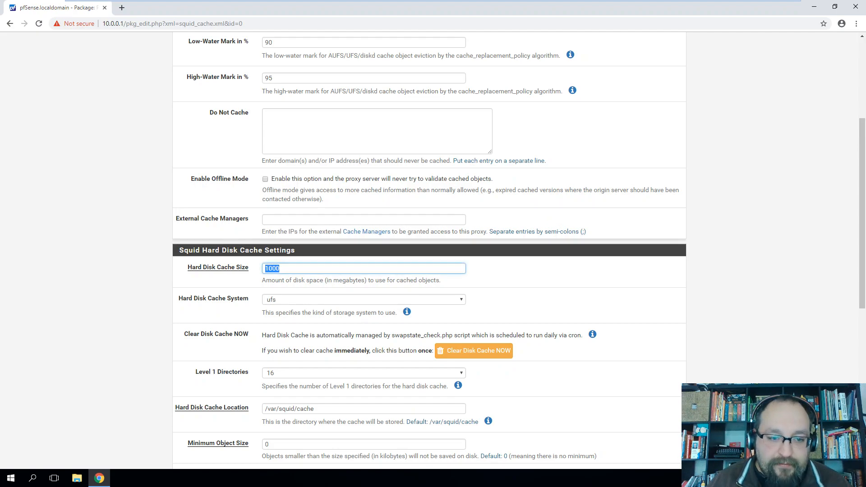
type("1024")
left_click(120, 296)
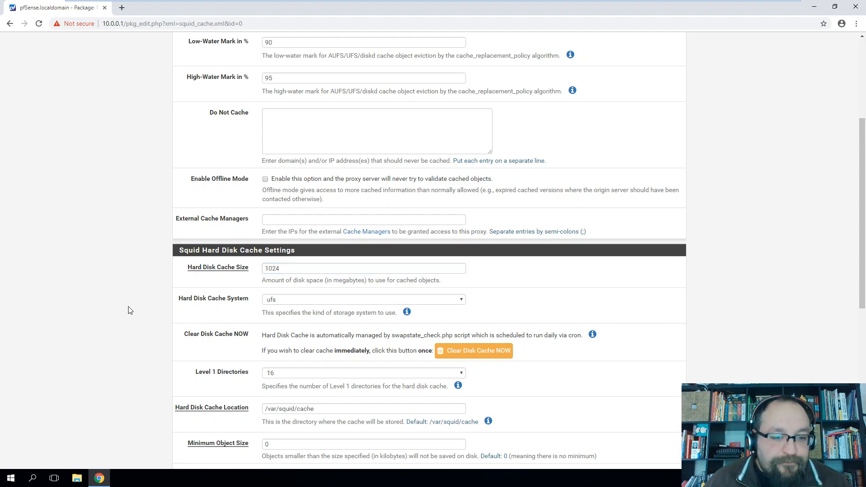
Set Memory Cache Size to 1024 MB
scroll(141, 310, "down", 2)
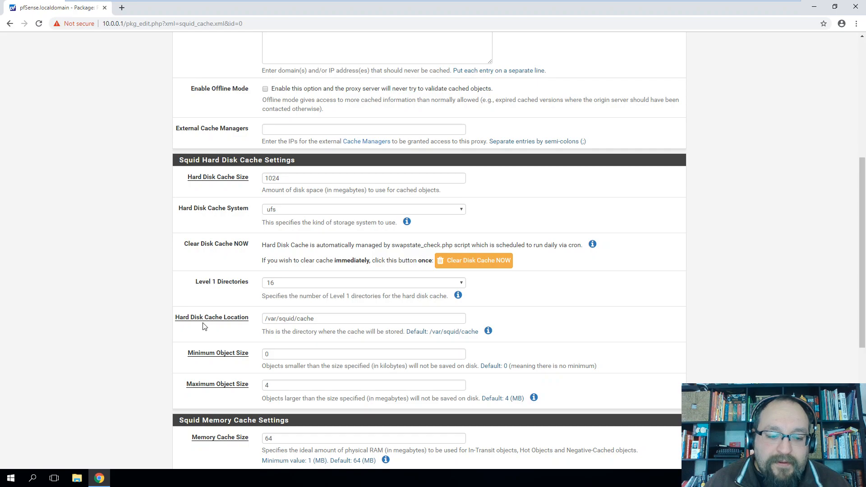
scroll(204, 327, "down", 2)
double_click(269, 349)
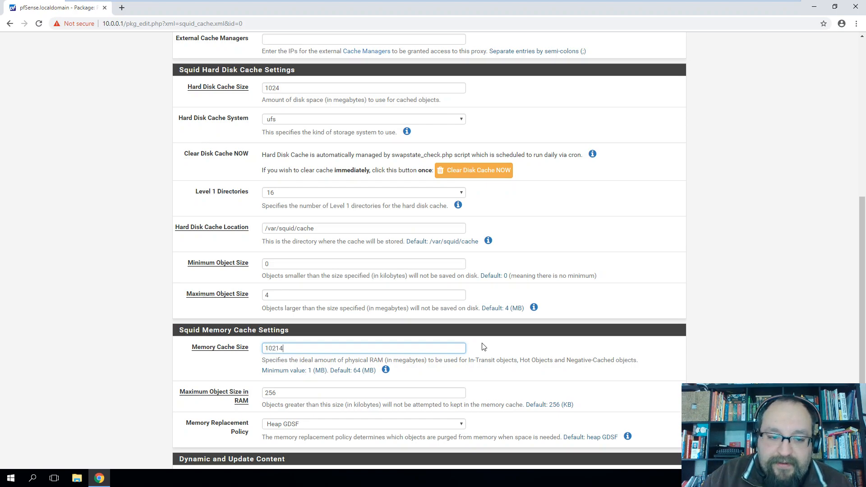
type("1024")
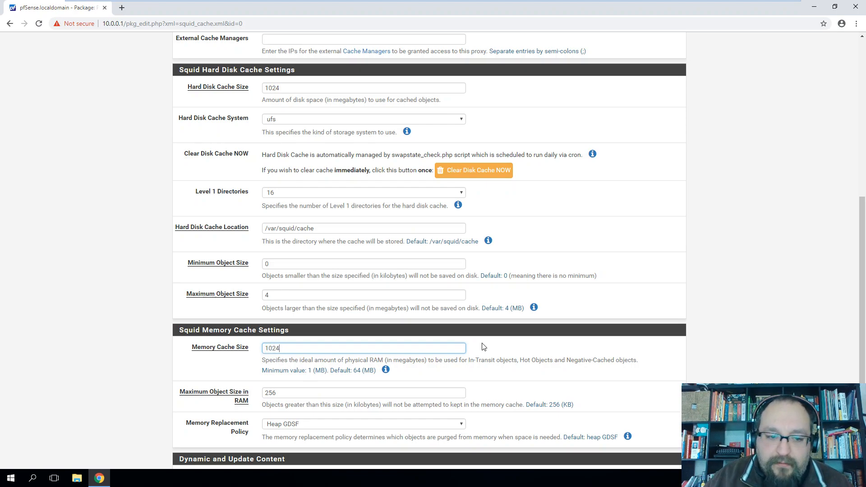
left_click(107, 268)
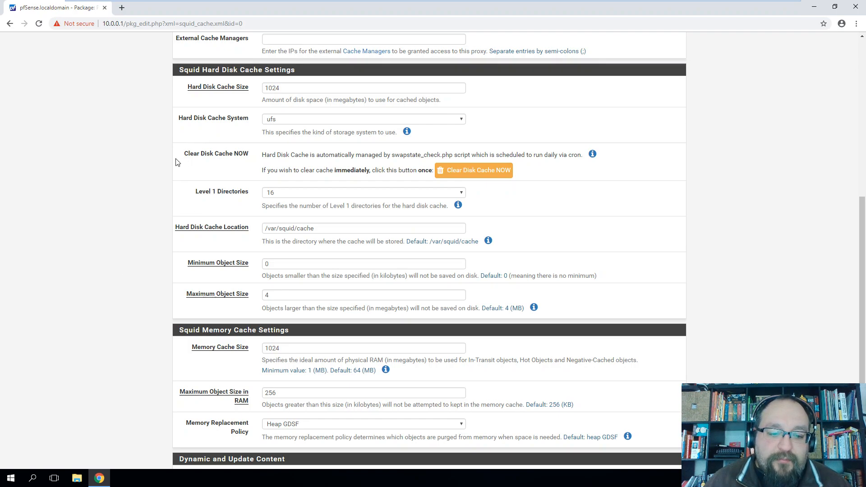
Read the dynamic content caching help and save the local cache settings
scroll(258, 205, "up", 8)
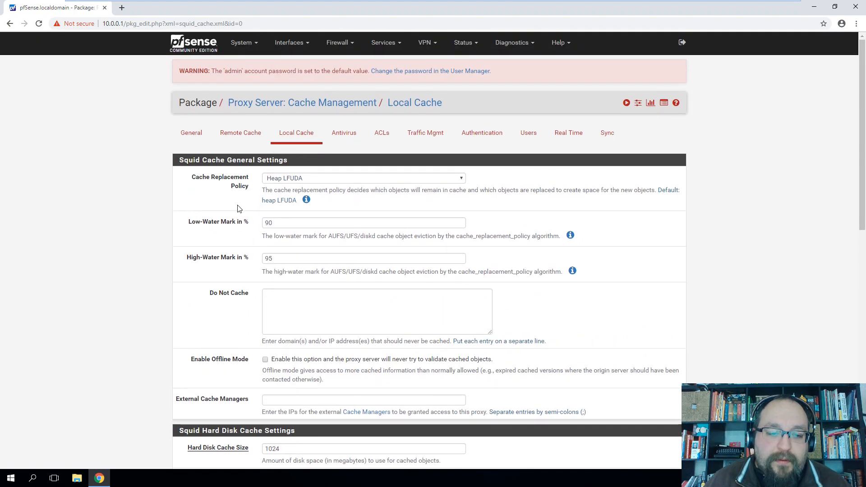
scroll(239, 208, "down", 10)
scroll(238, 208, "down", 1)
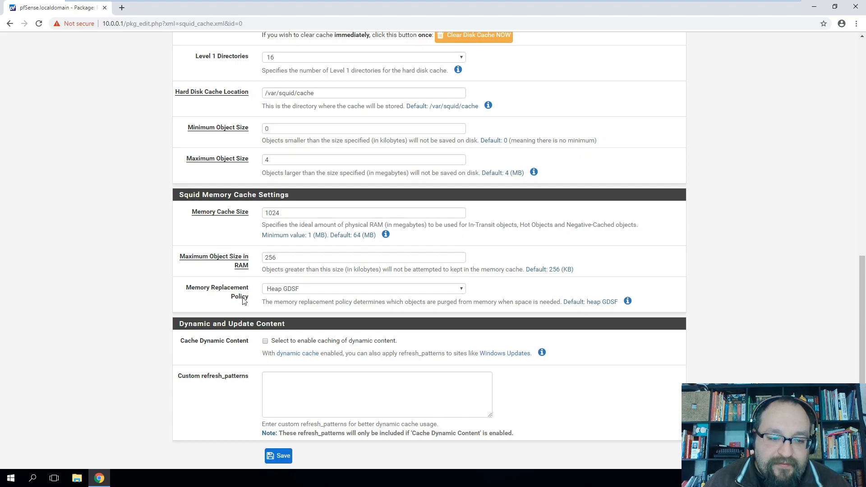
scroll(243, 301, "down", 1)
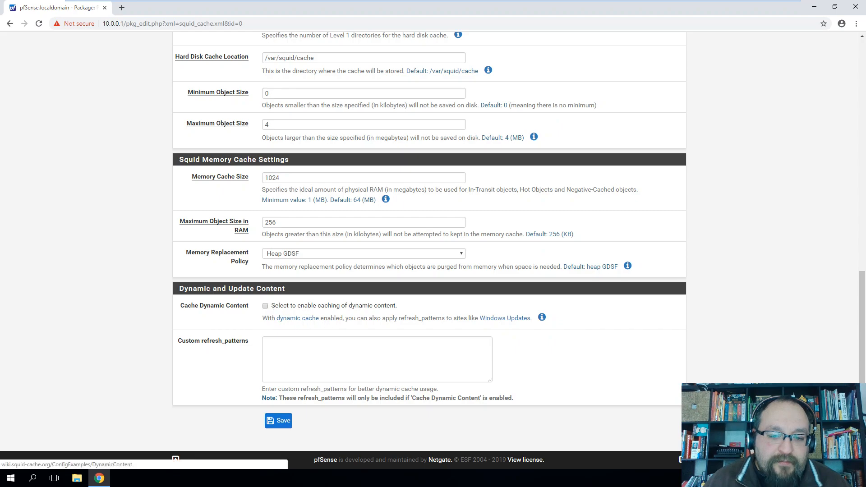
left_click(542, 317)
scroll(259, 325, "down", 1)
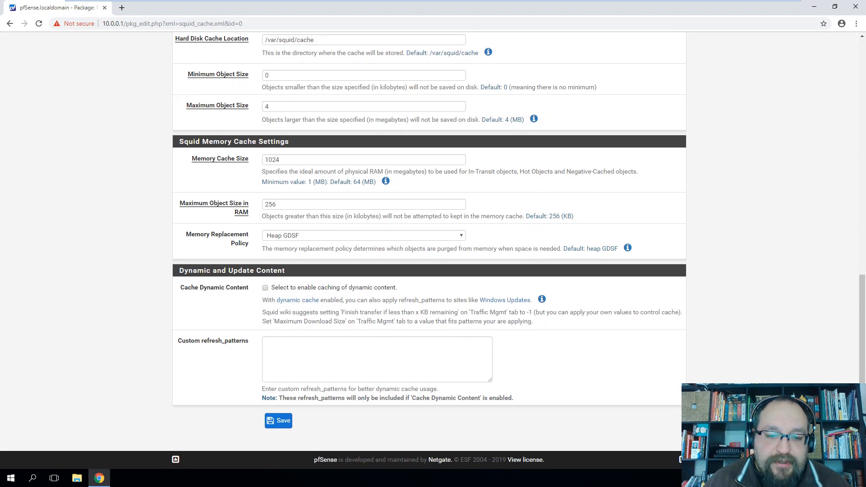
left_click_drag(293, 313, 562, 321)
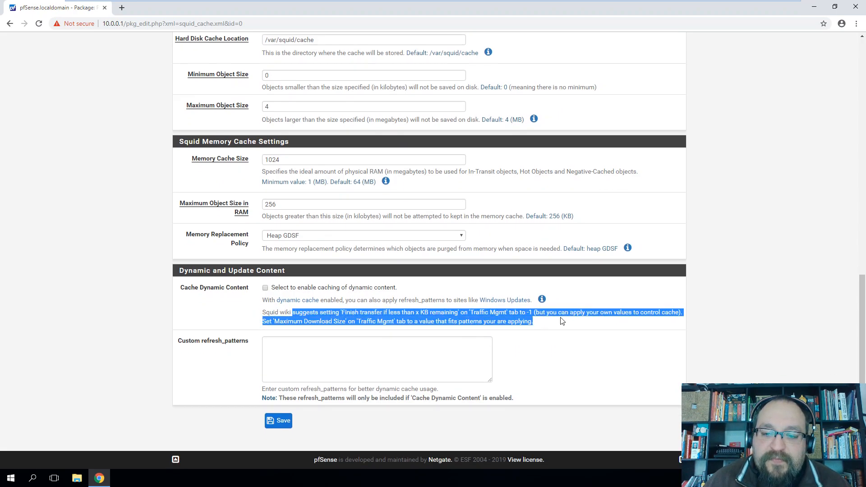
left_click(214, 293)
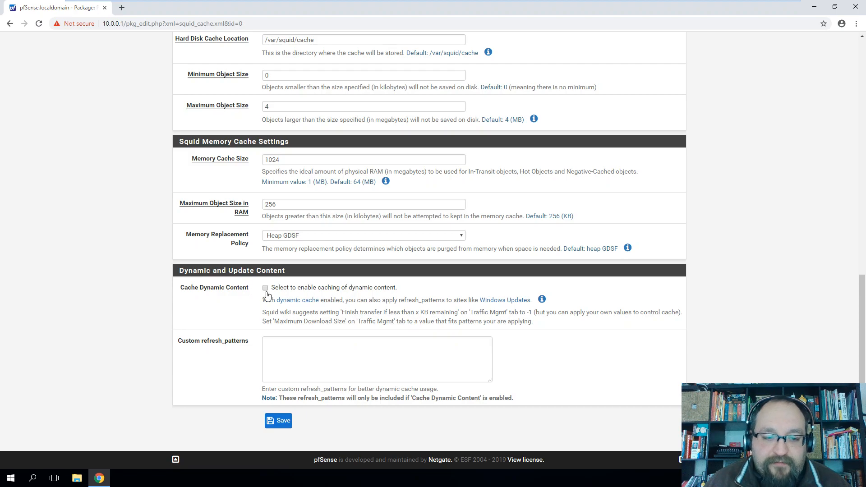
left_click(280, 425)
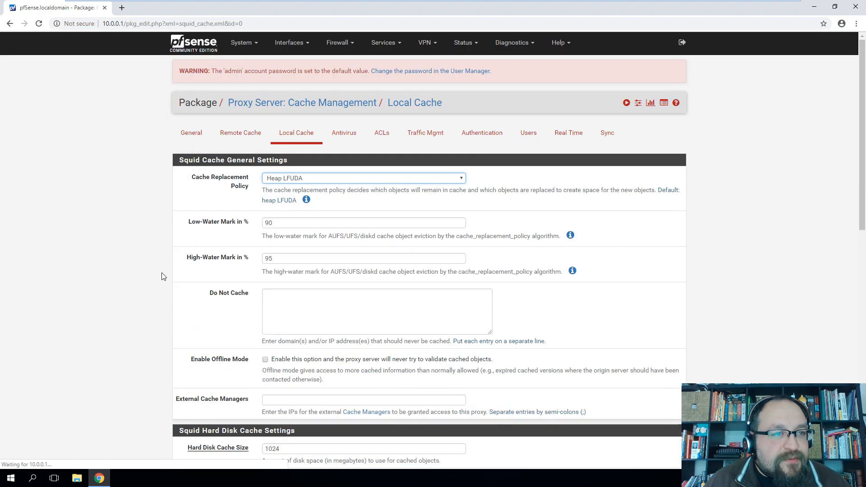
scroll(180, 274, "down", 15)
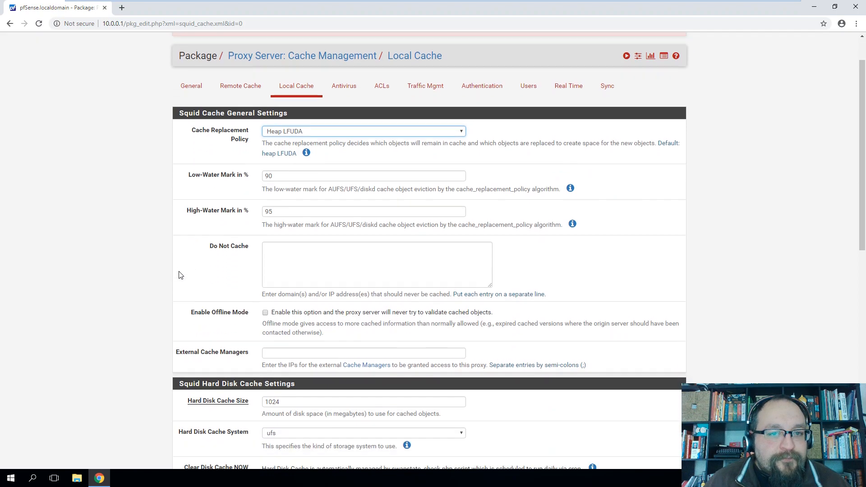
scroll(192, 303, "up", 15)
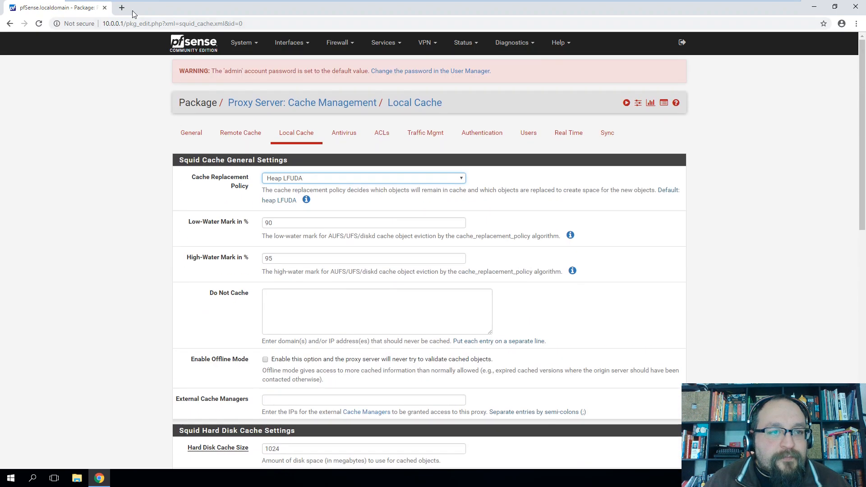
left_click(121, 7)
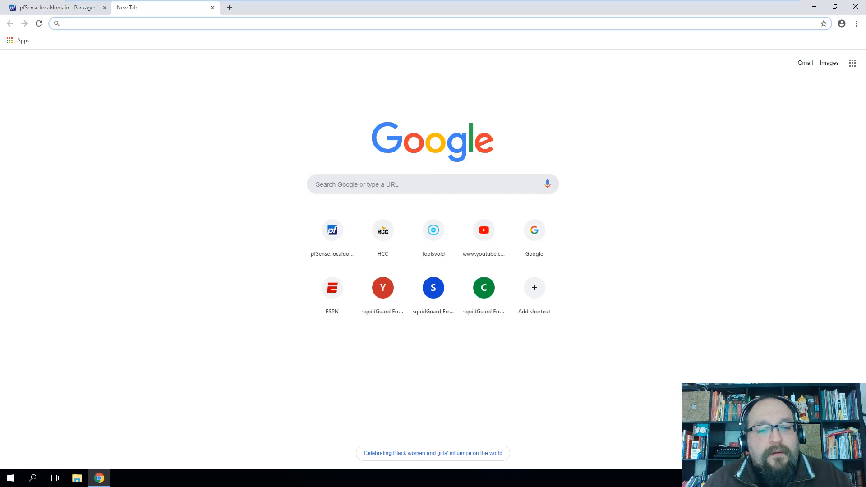
left_click(391, 238)
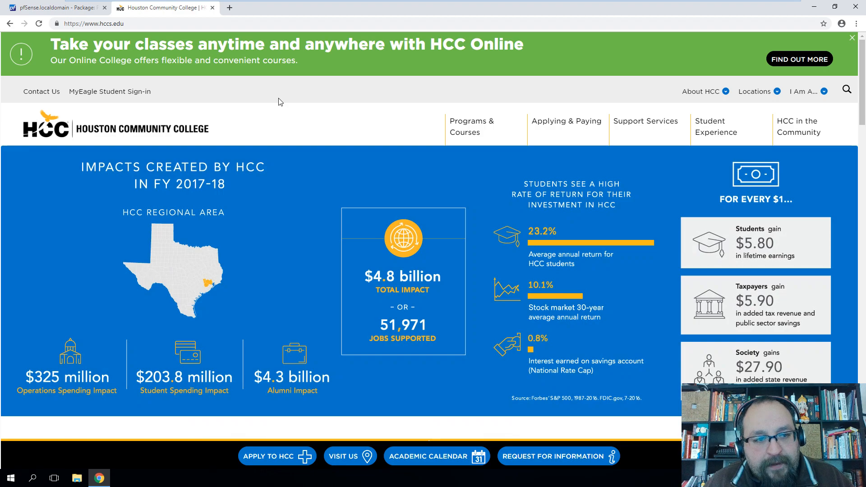
left_click(230, 7)
type("msn.com")
key("Return")
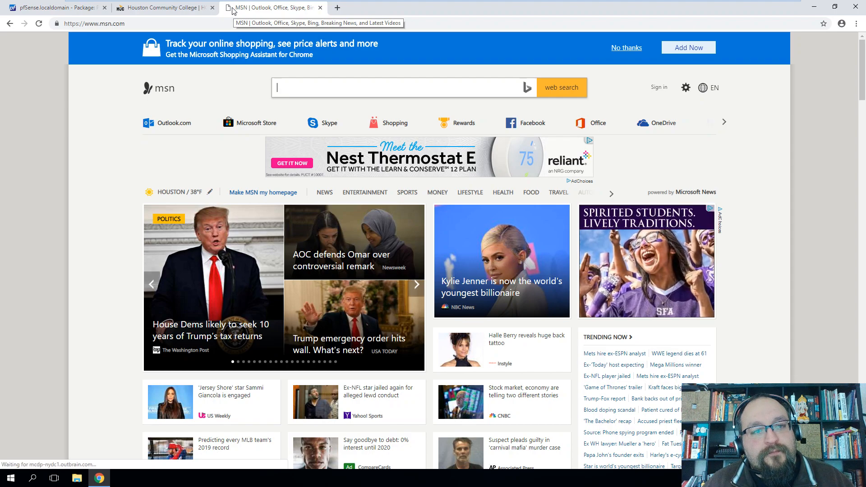
left_click(338, 8)
type("yahoo.com")
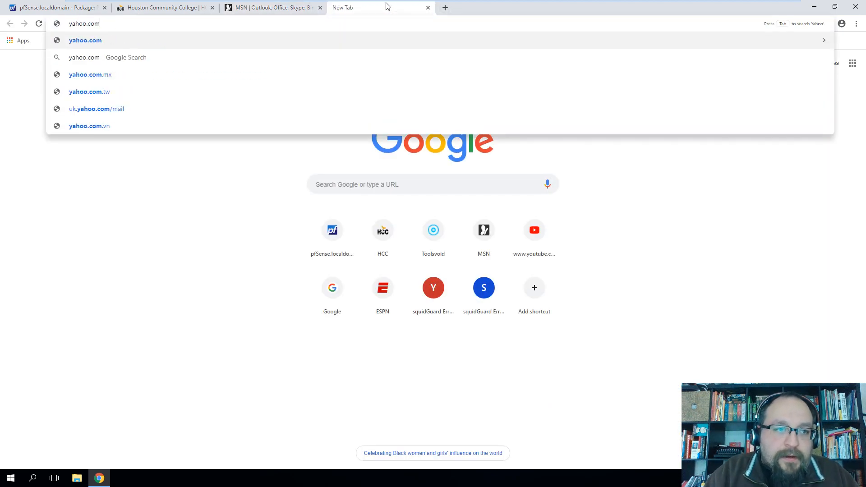
key("Return")
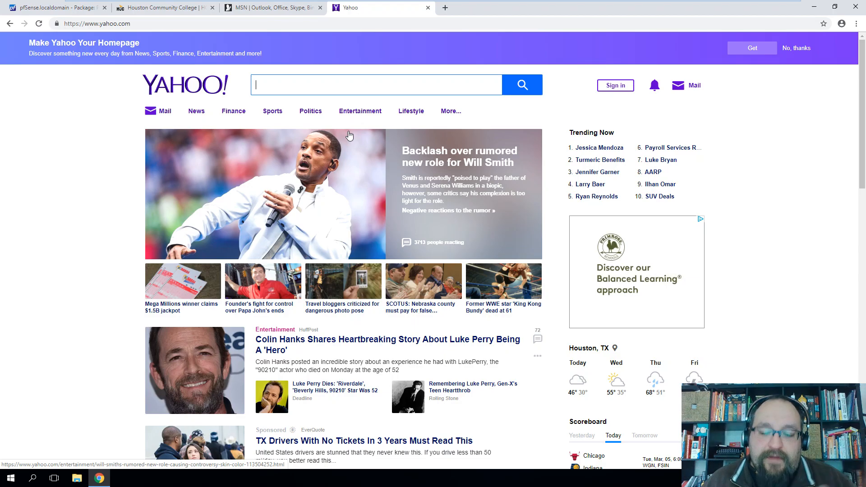
scroll(381, 257, "down", 20)
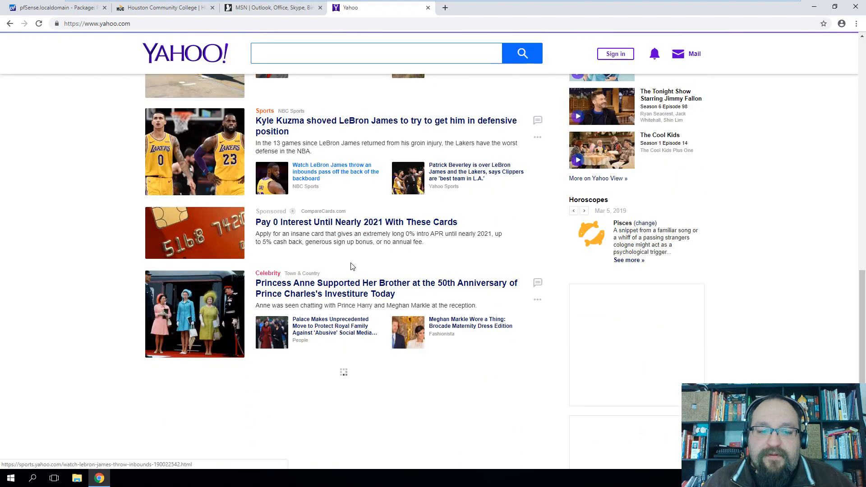
scroll(382, 256, "down", 15)
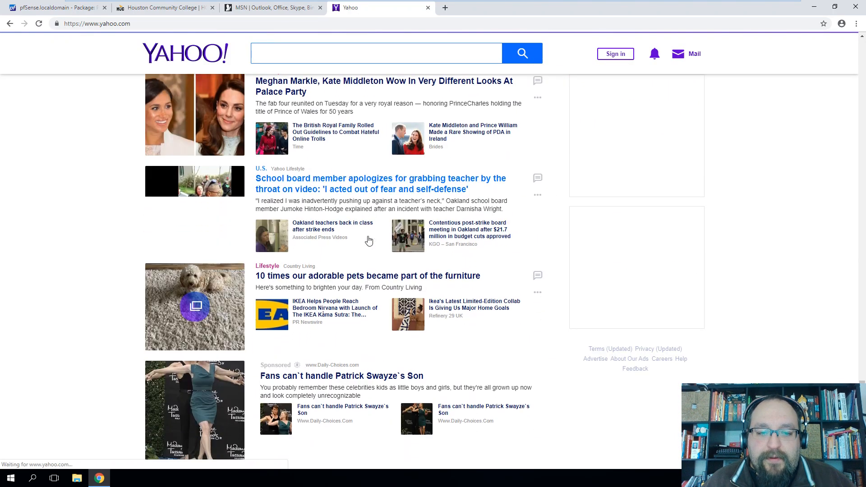
scroll(343, 242, "up", 20)
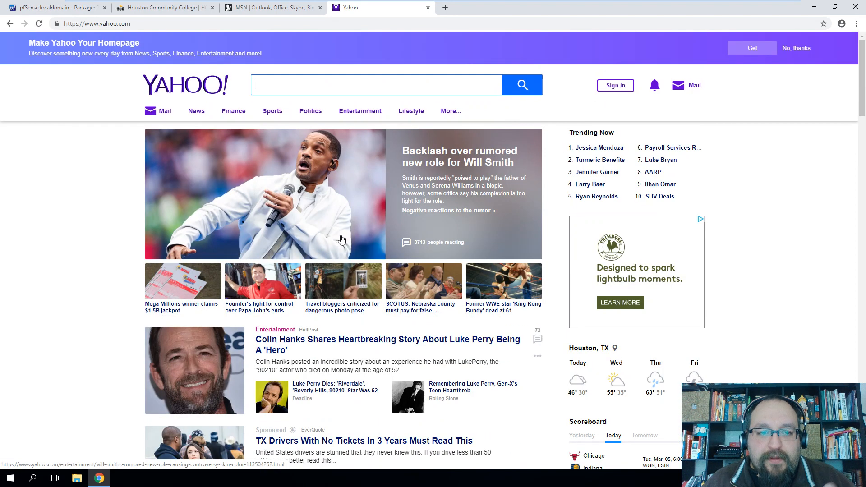
left_click(428, 8)
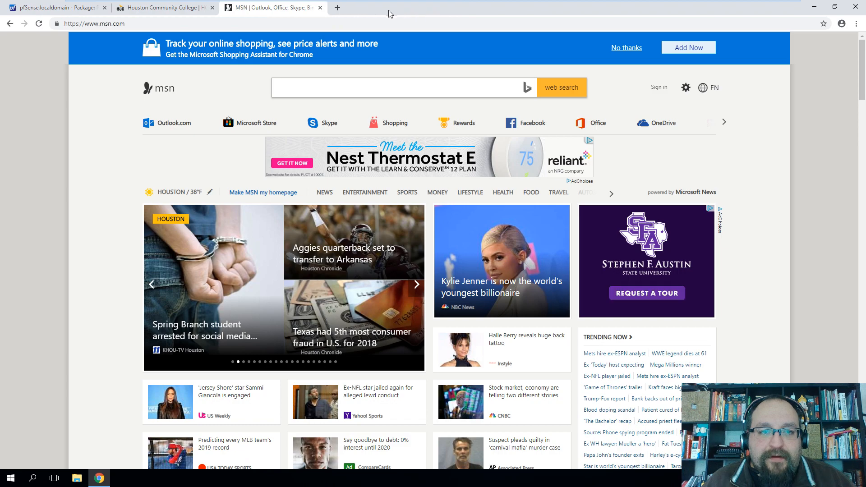
left_click(320, 7)
left_click(213, 8)
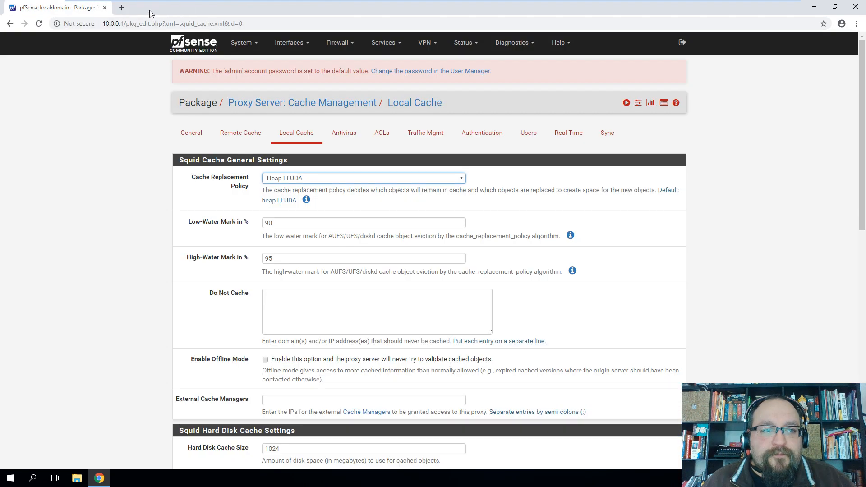
Load the Houston Community College site in a new tab by entering hc
left_click(122, 8)
type("hcc")
key("Return")
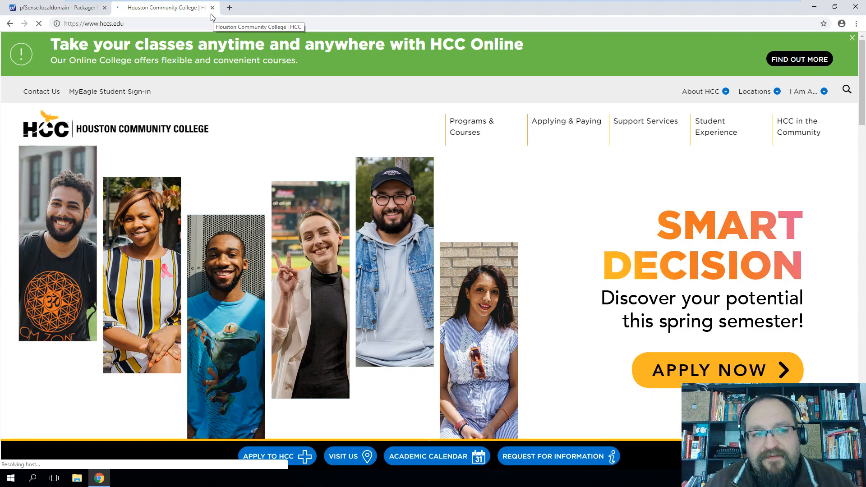
Load the MSN homepage in another new tab by entering msn
left_click(229, 8)
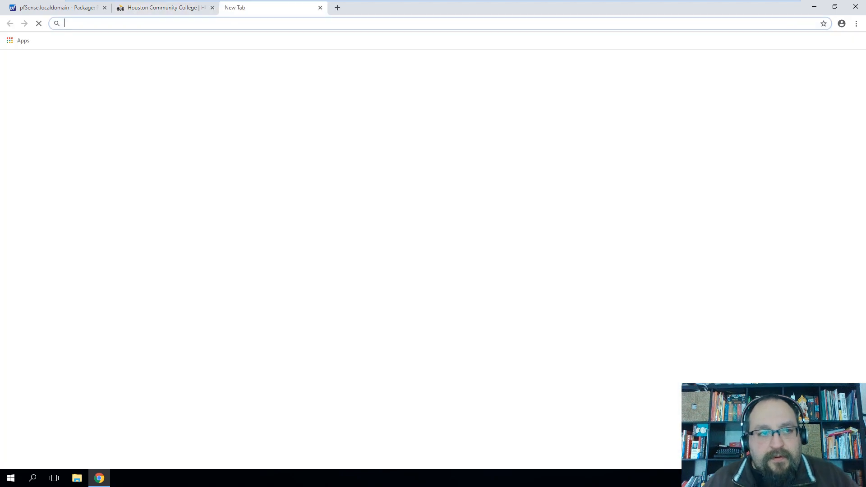
type("msn.")
key("Return")
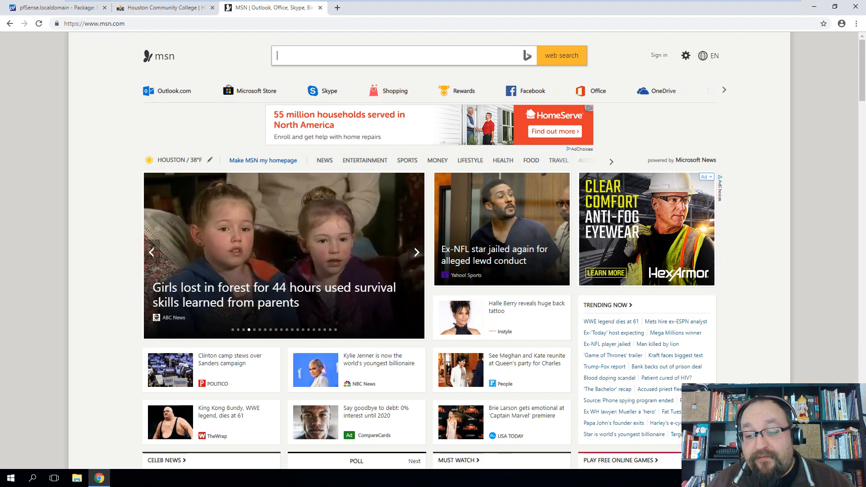
right_click(834, 479)
left_click(767, 436)
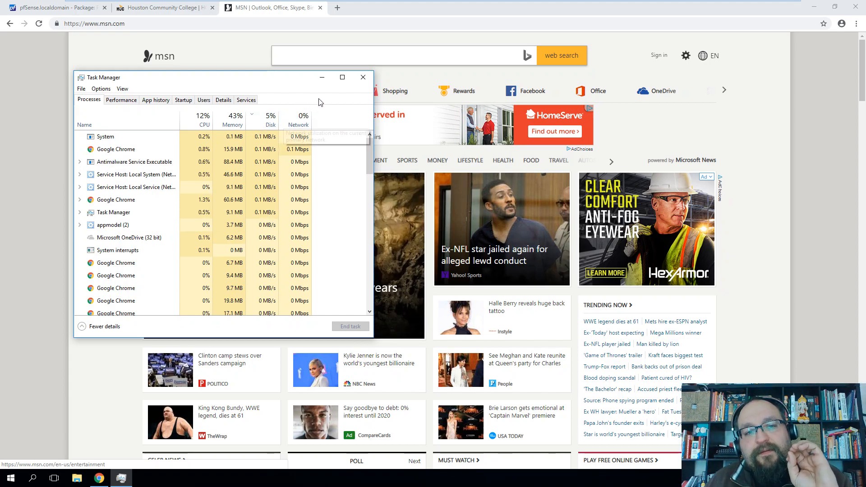
left_click(322, 78)
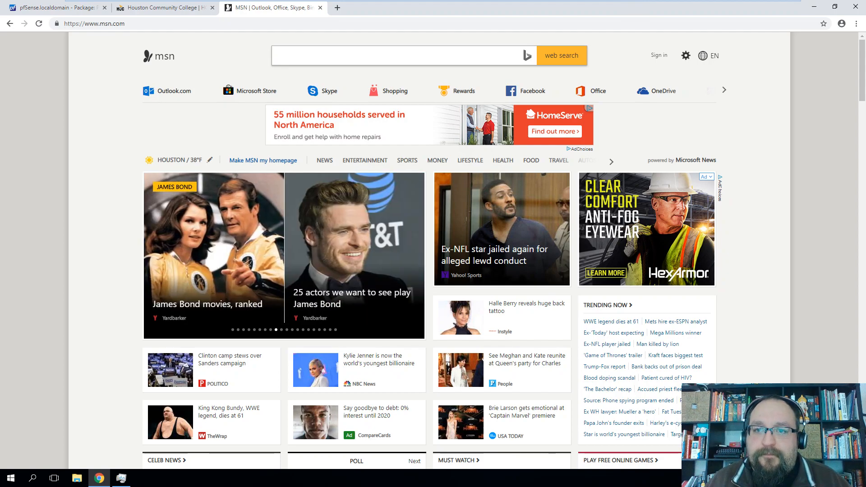
mouse_move(635, 4)
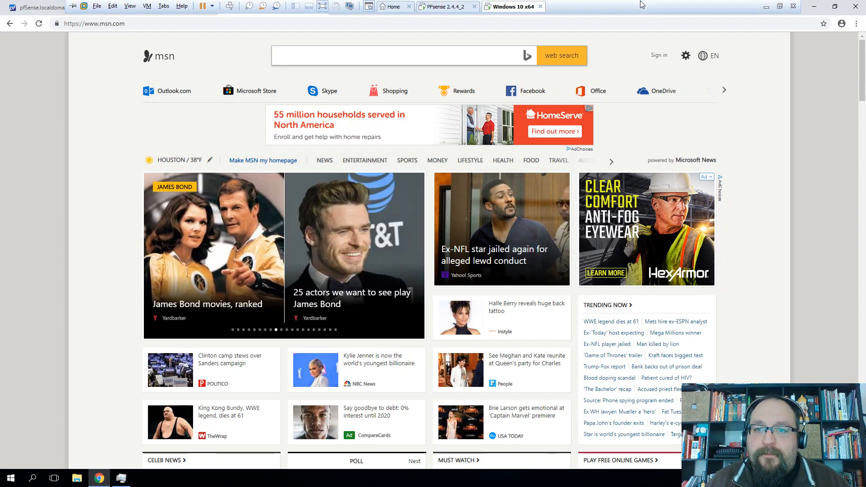
left_click(779, 6)
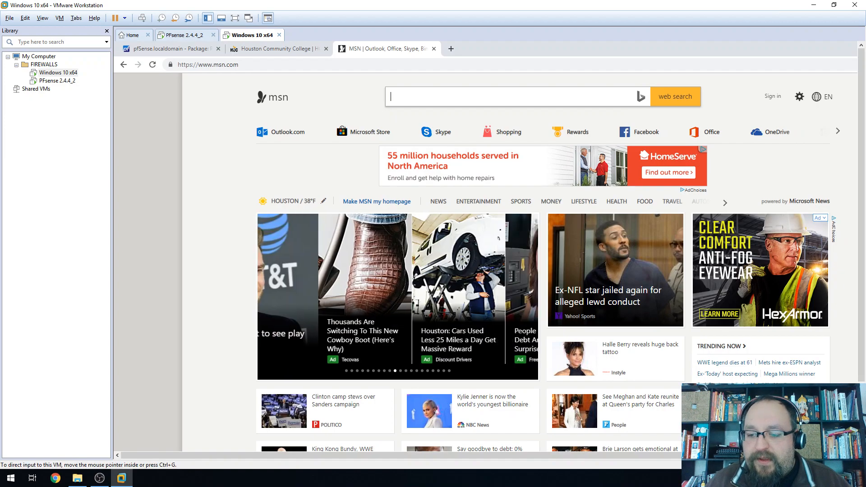
right_click(835, 480)
left_click(762, 440)
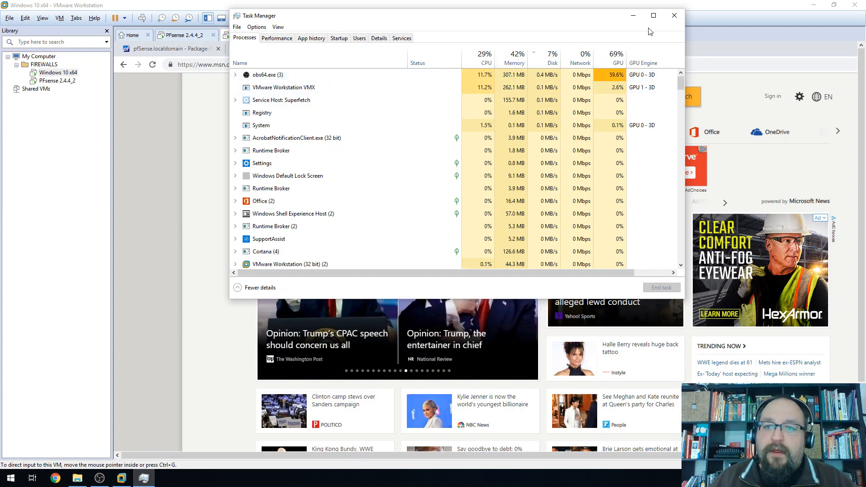
left_click(675, 16)
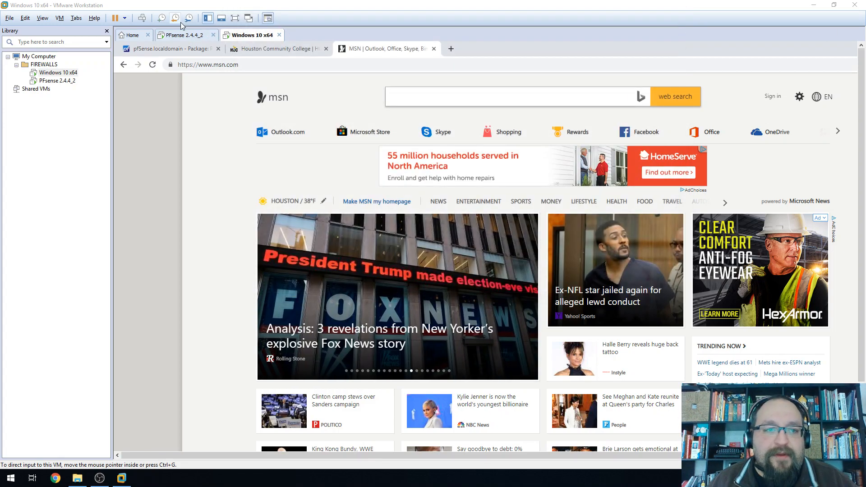
left_click(234, 18)
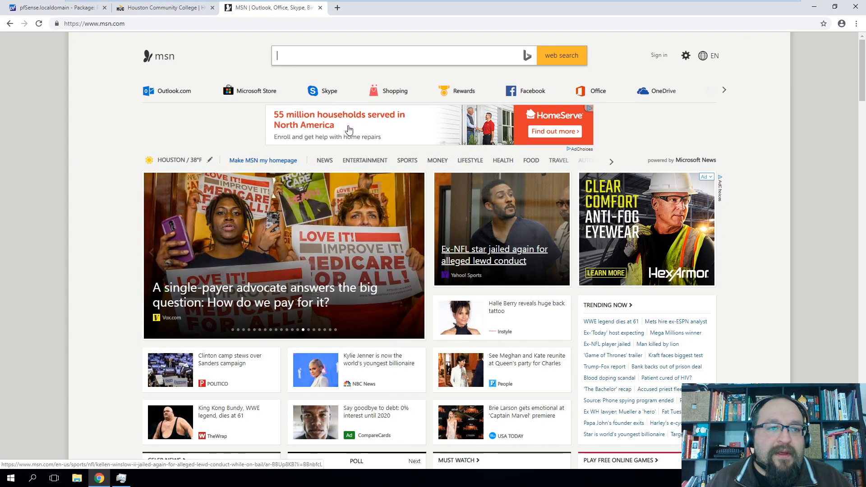
Load the Yahoo home page in a new tab
left_click(338, 7)
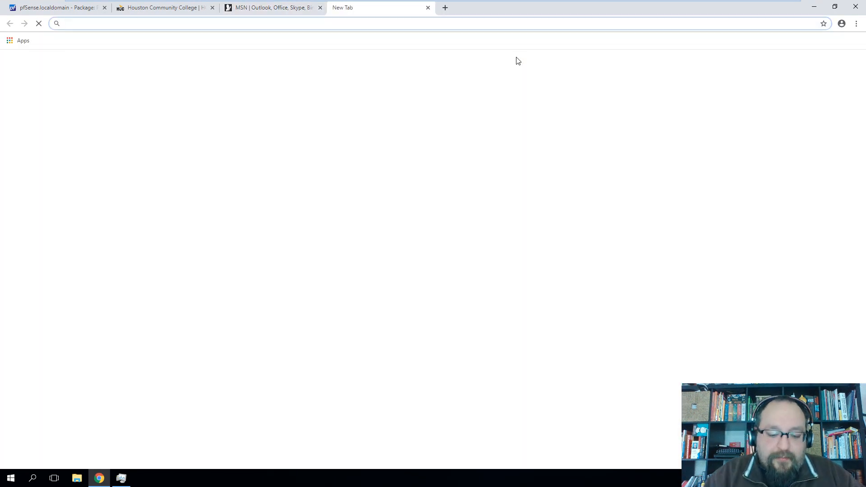
type("yahoo")
key("Return")
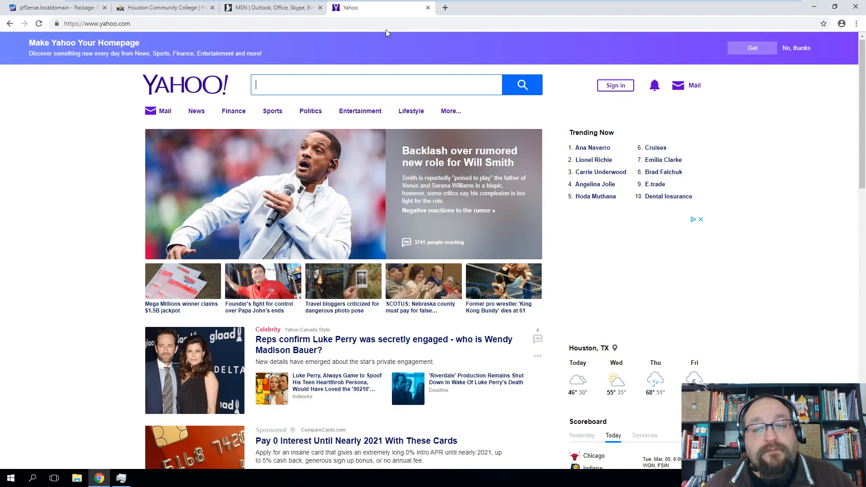
Close the Yahoo, MSN and Houston Community College tabs
left_click(428, 8)
left_click(321, 8)
left_click(213, 8)
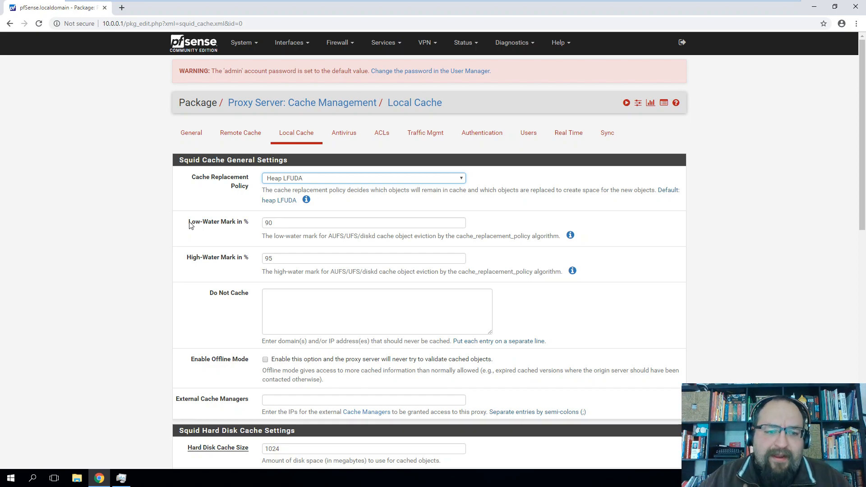
Scroll through the remaining Local Cache settings
scroll(198, 253, "down", 5)
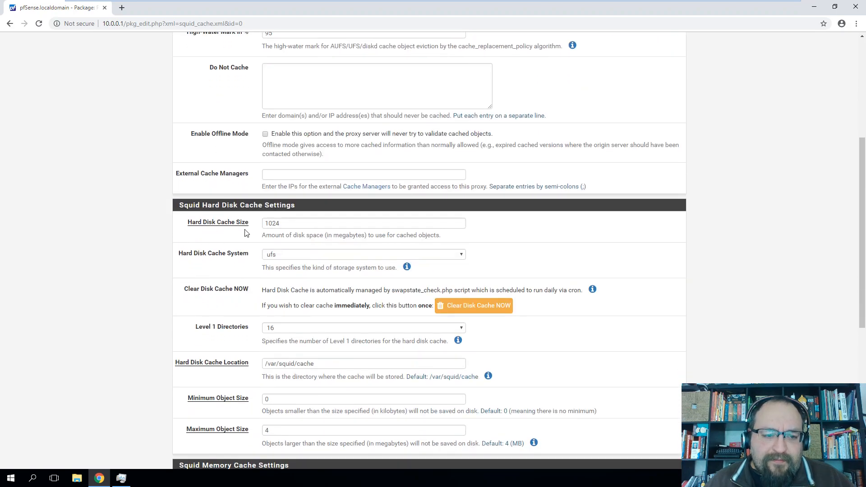
left_click_drag(323, 235, 371, 235)
scroll(257, 237, "down", 3)
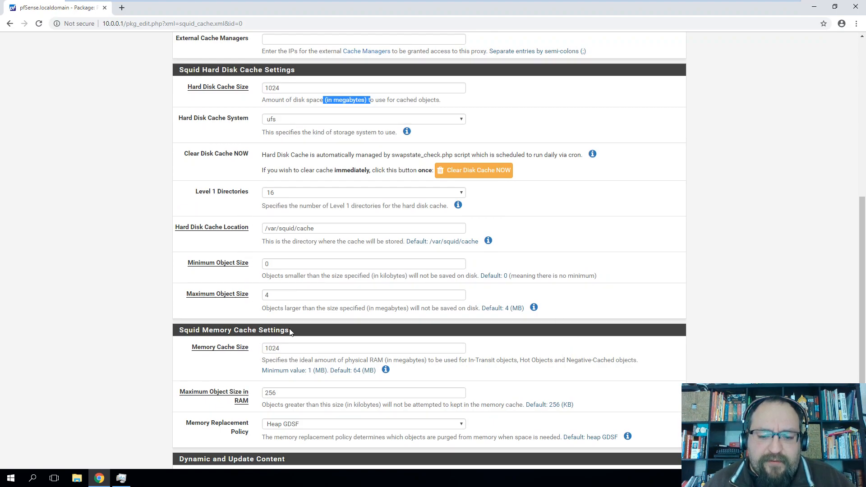
scroll(318, 334, "up", 8)
Go to the Status Dashboard and look over System Information, including the CPU model
left_click(209, 45)
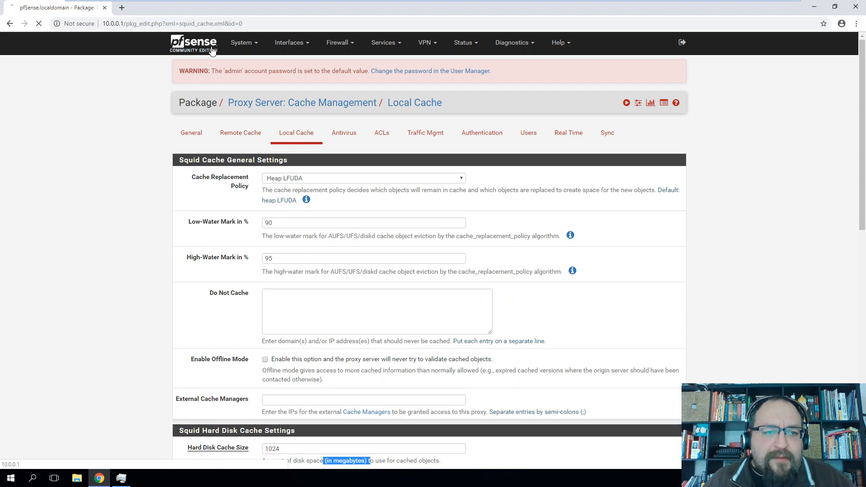
scroll(231, 202, "down", 3)
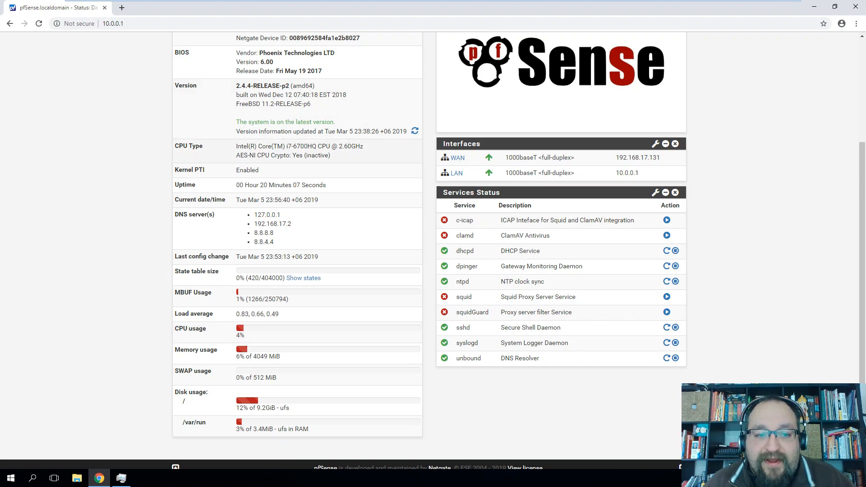
left_click_drag(286, 146, 309, 147)
left_click(150, 155)
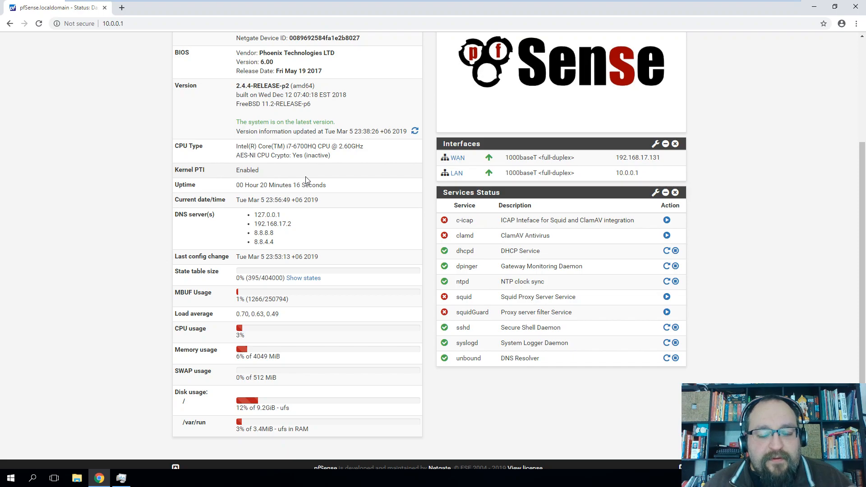
scroll(345, 225, "up", 3)
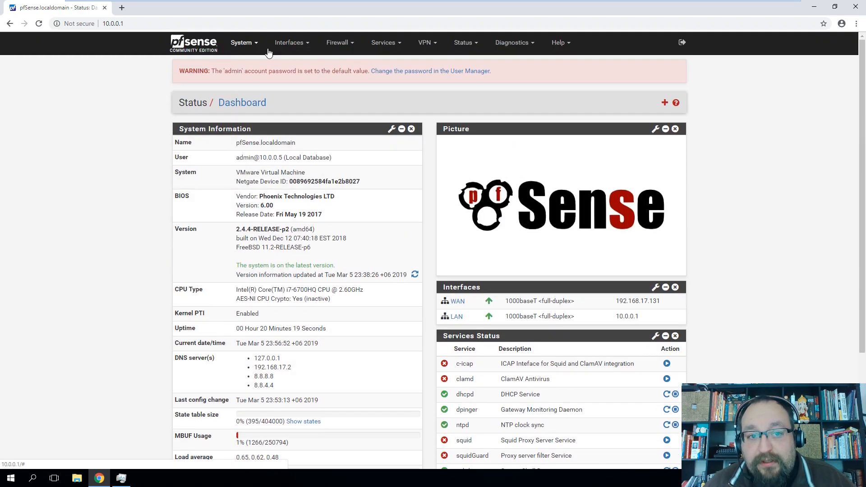
Enable the Squid proxy in Services > Squid Proxy Server
left_click(394, 45)
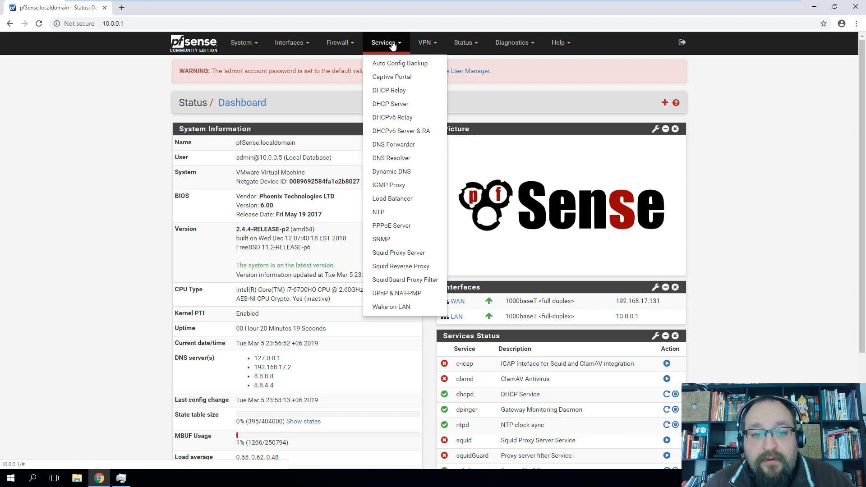
left_click(398, 255)
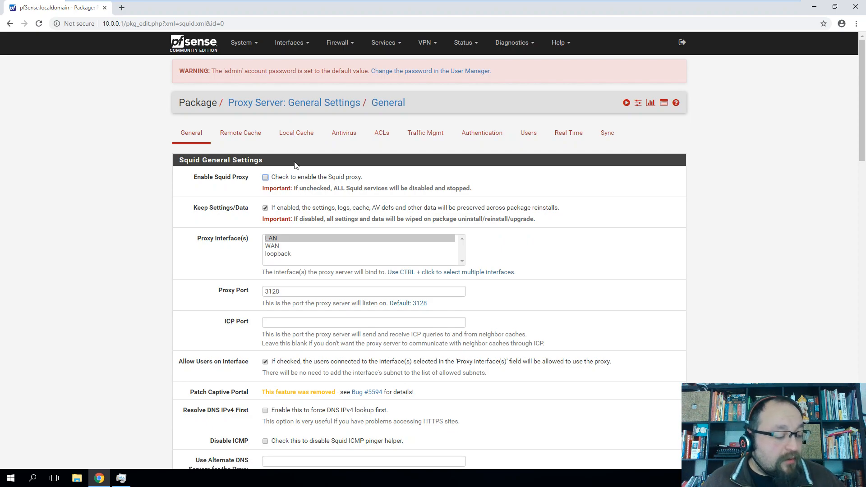
left_click(266, 177)
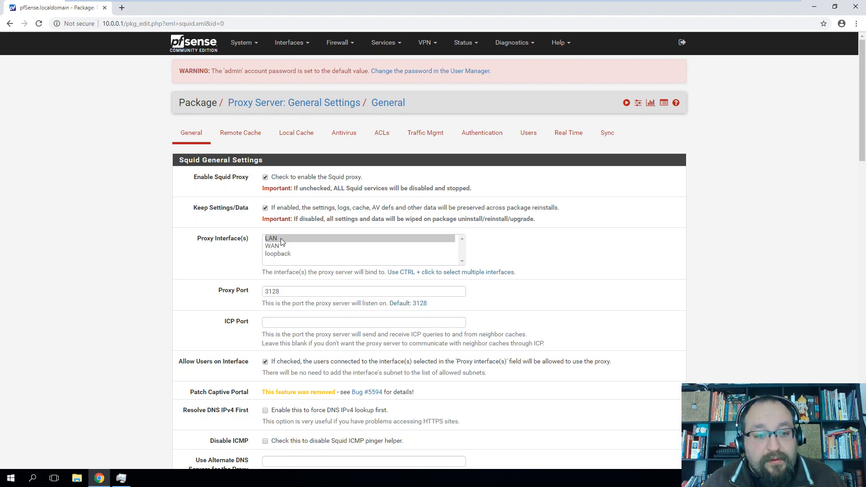
Close a background host application's window
left_click(120, 477)
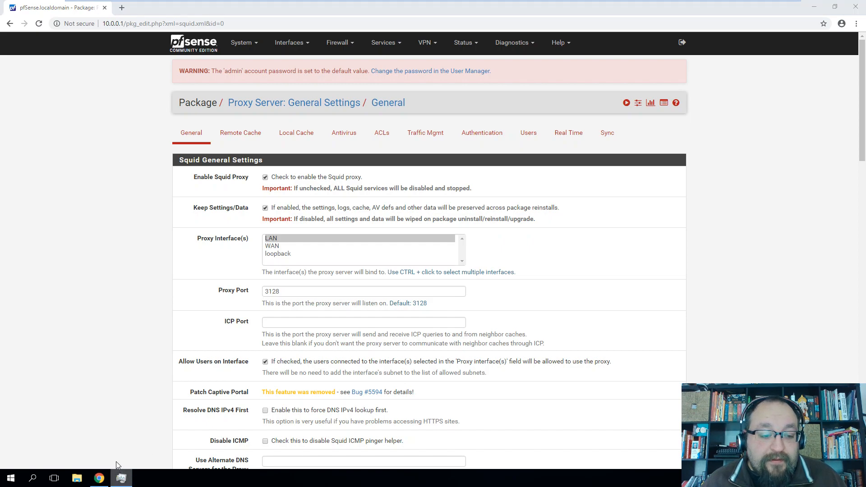
right_click(118, 475)
left_click(116, 457)
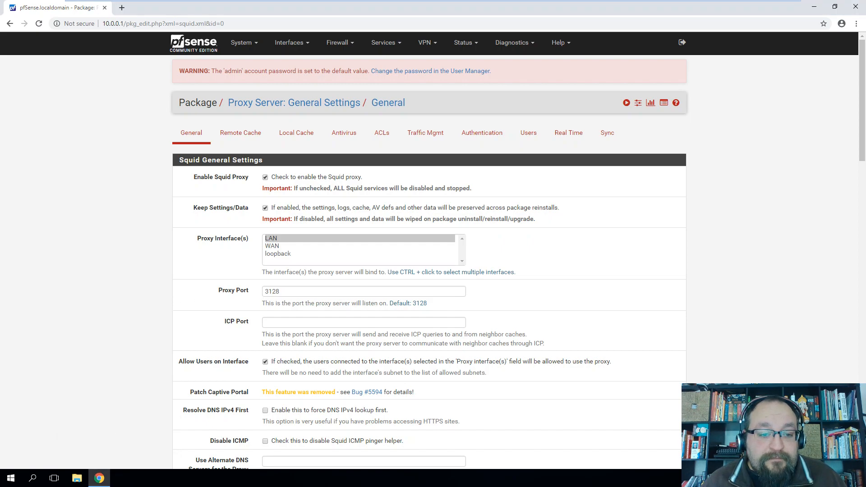
Keep proxy port 3128 and enable Transparent HTTP Proxy on the LAN interface
left_click_drag(355, 292, 243, 294)
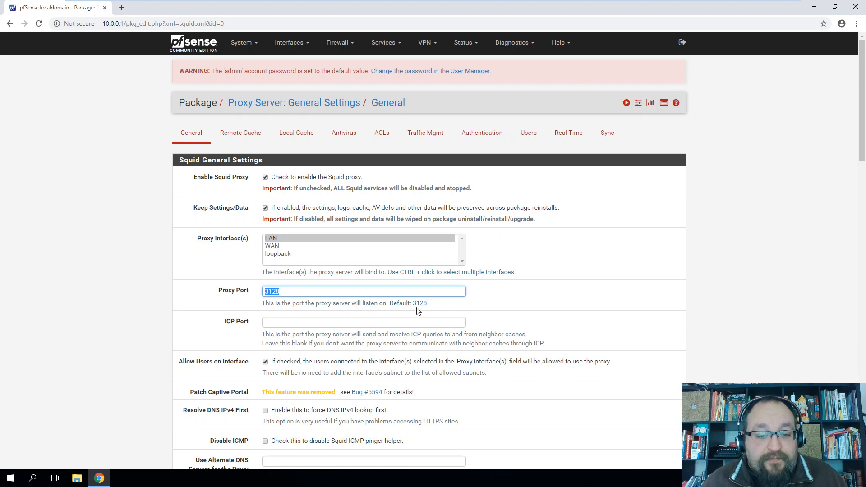
left_click(526, 291)
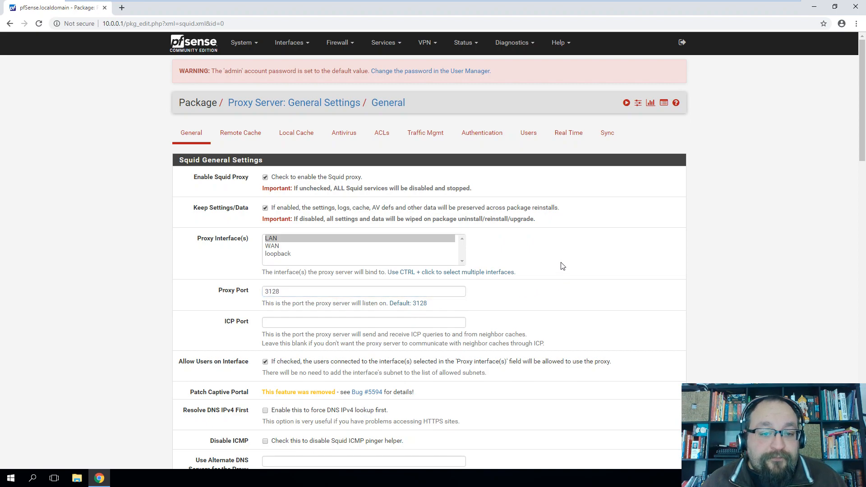
scroll(562, 267, "down", 2)
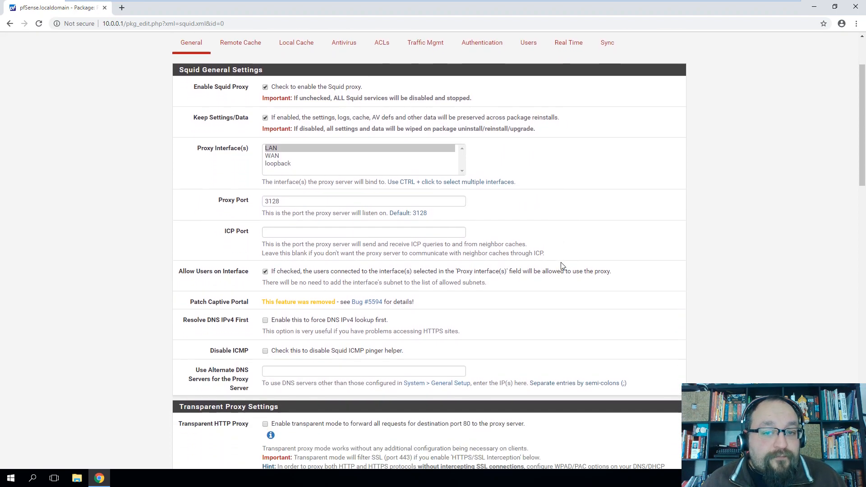
scroll(563, 266, "down", 2)
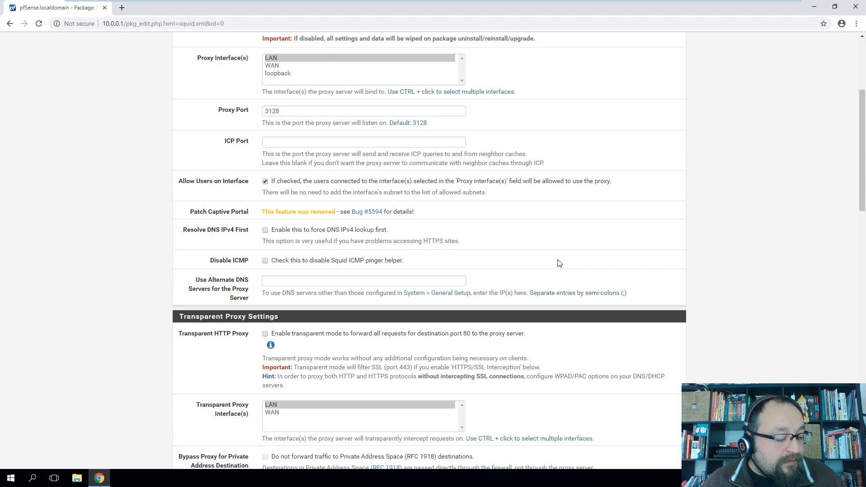
left_click(266, 334)
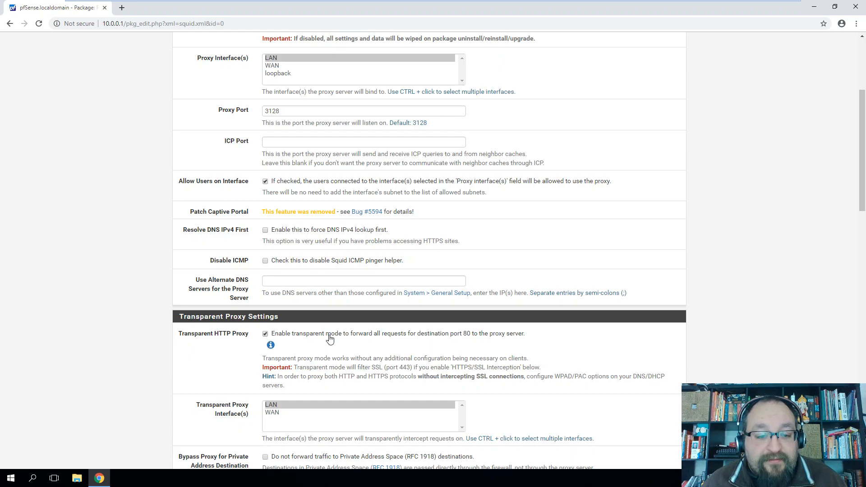
scroll(546, 293, "down", 2)
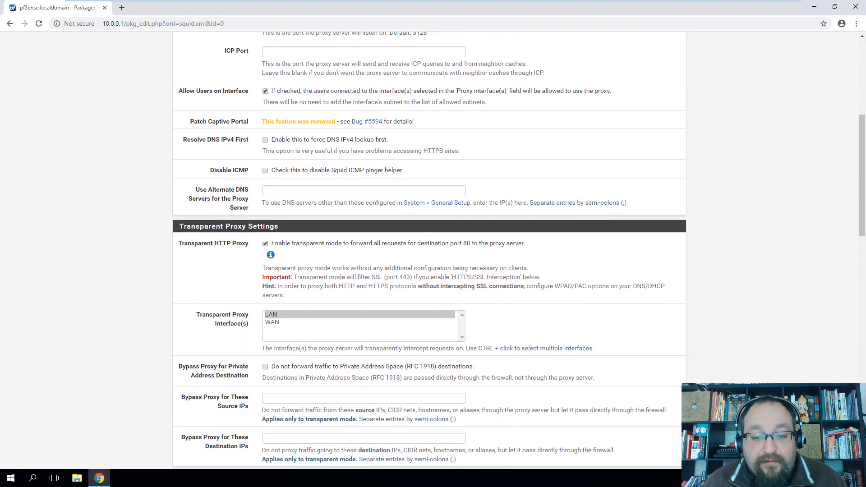
scroll(536, 279, "down", 2)
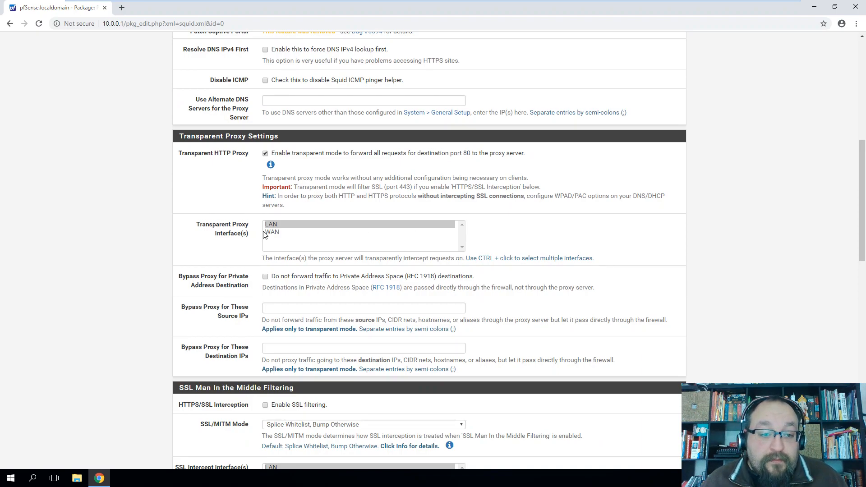
scroll(242, 276, "down", 1)
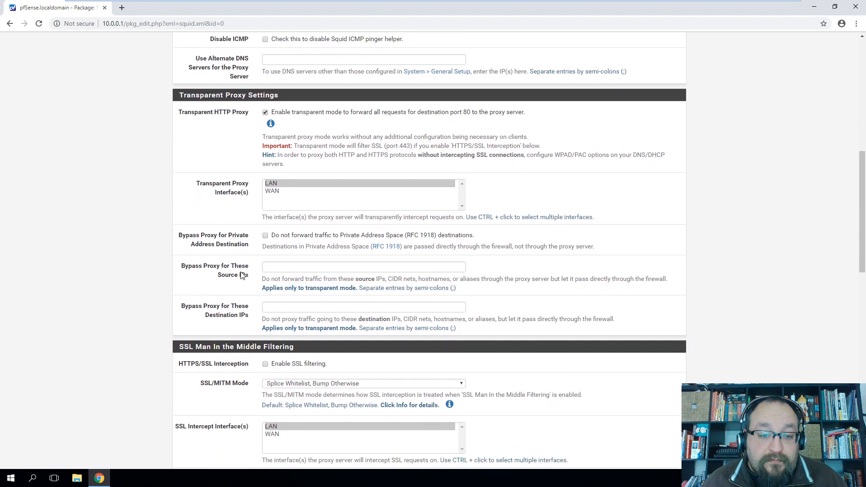
scroll(242, 276, "down", 1)
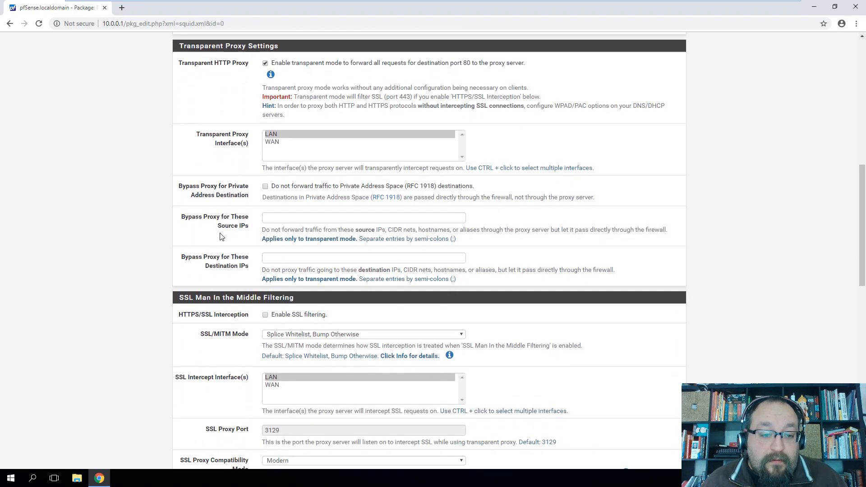
scroll(221, 237, "down", 1)
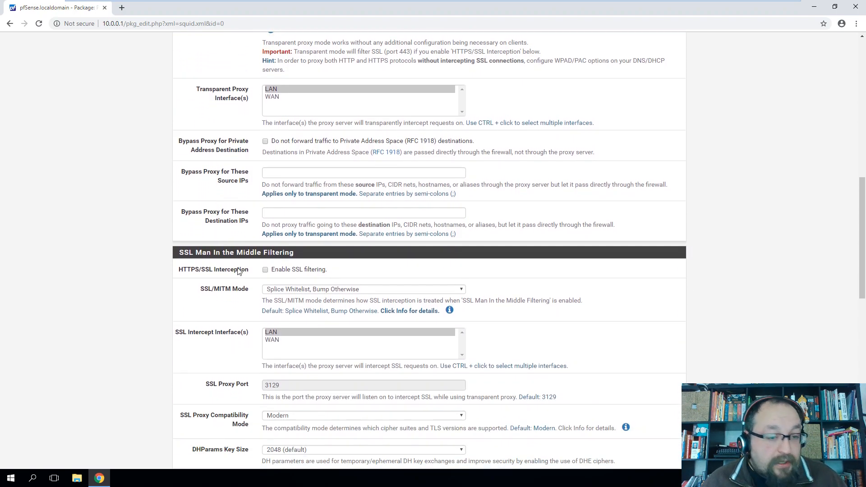
Enable SSL filtering and set SSL/MITM Mode to Splice All
left_click(265, 271)
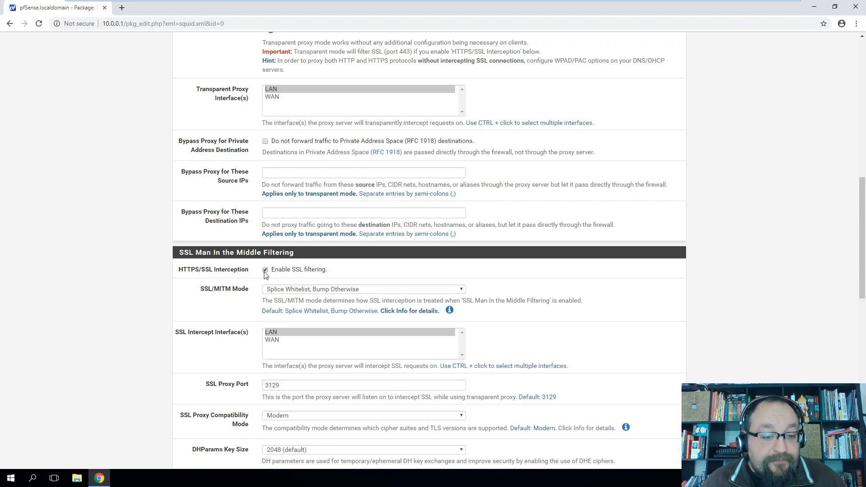
scroll(236, 289, "down", 1)
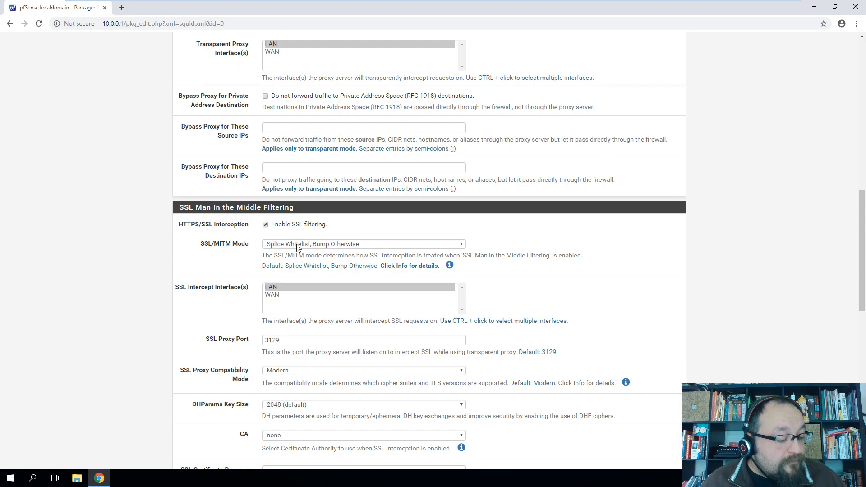
left_click(310, 246)
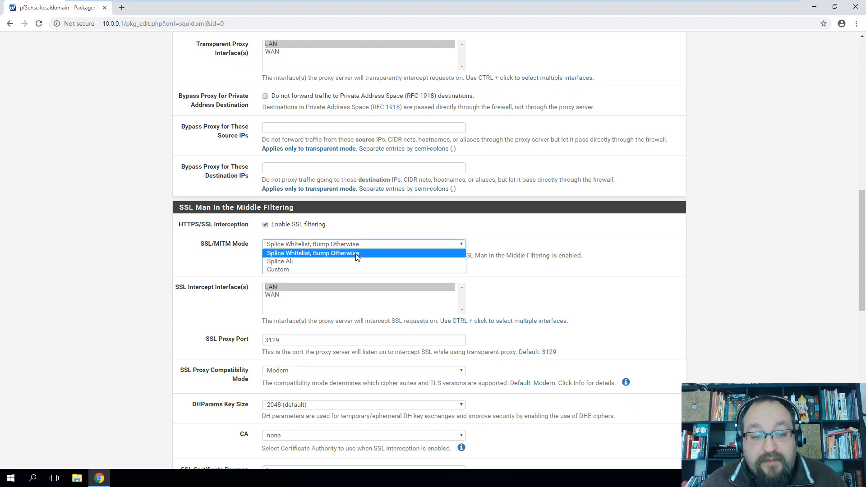
left_click(303, 262)
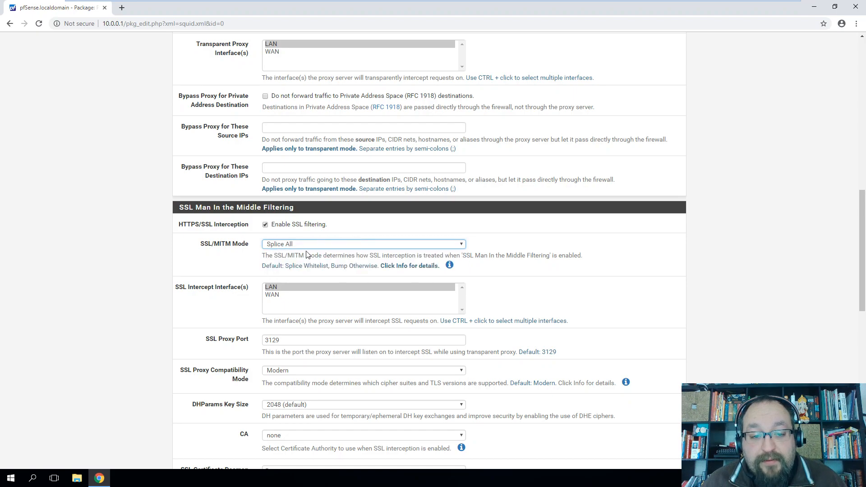
left_click_drag(466, 255, 503, 256)
left_click(519, 251)
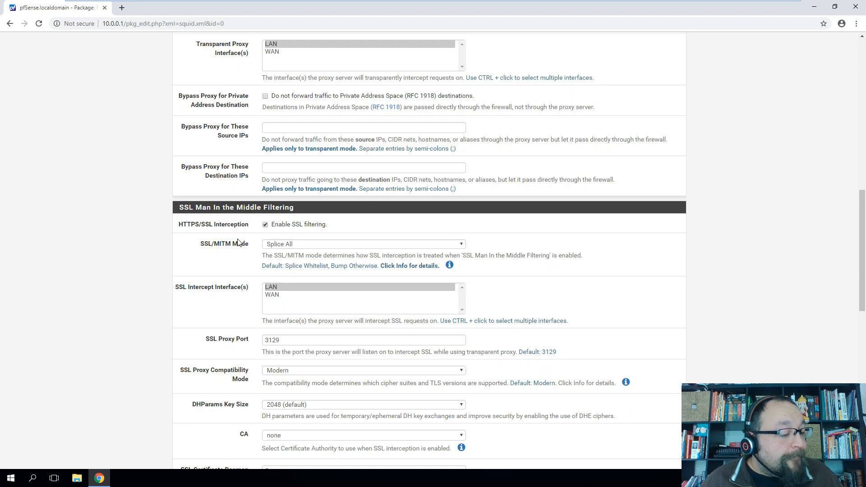
Choose Proxy-CA as the certificate authority and set certificate daemon children to 15
scroll(227, 289, "down", 2)
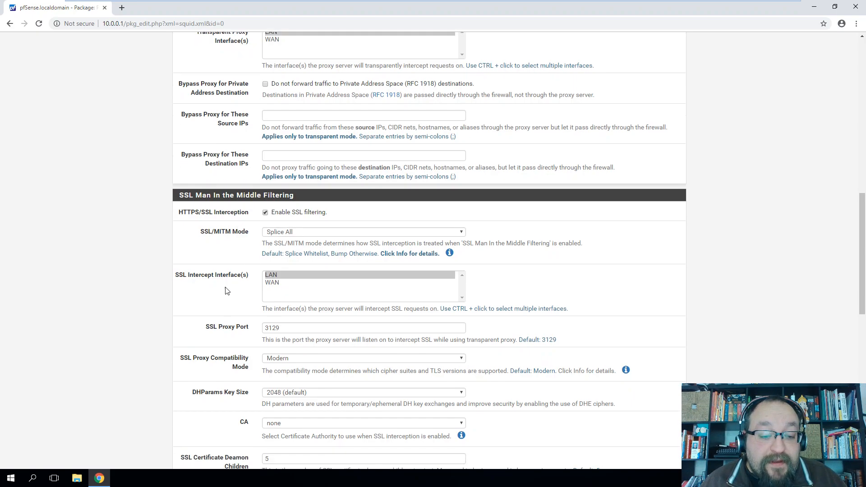
scroll(227, 290, "down", 2)
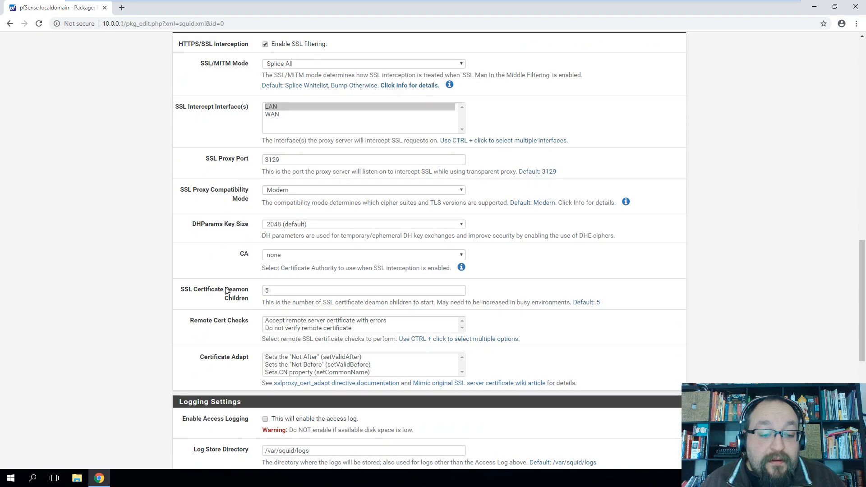
scroll(227, 290, "down", 1)
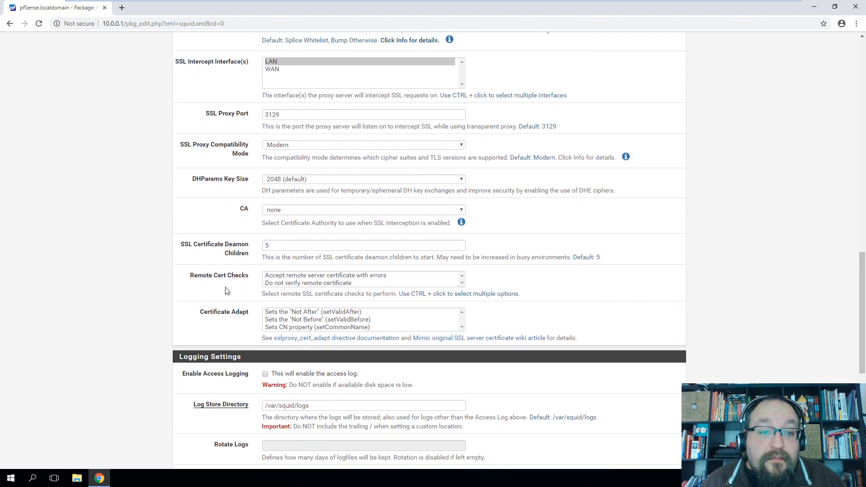
left_click(280, 212)
left_click(282, 221)
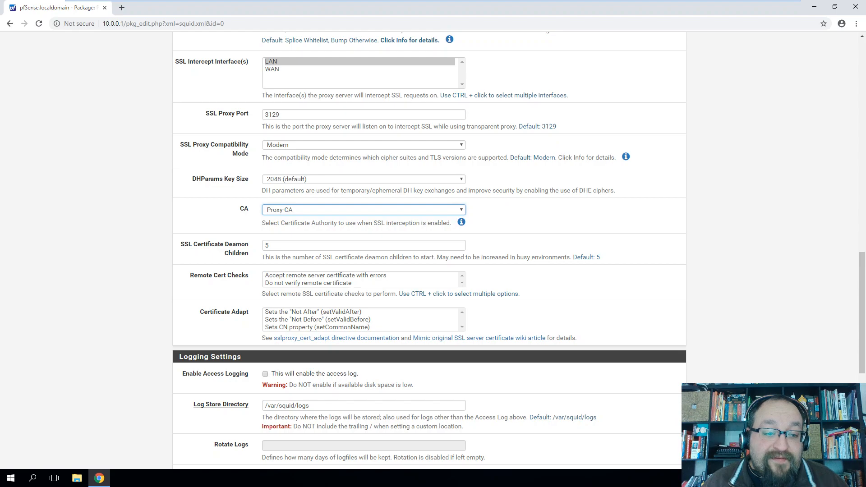
double_click(267, 245)
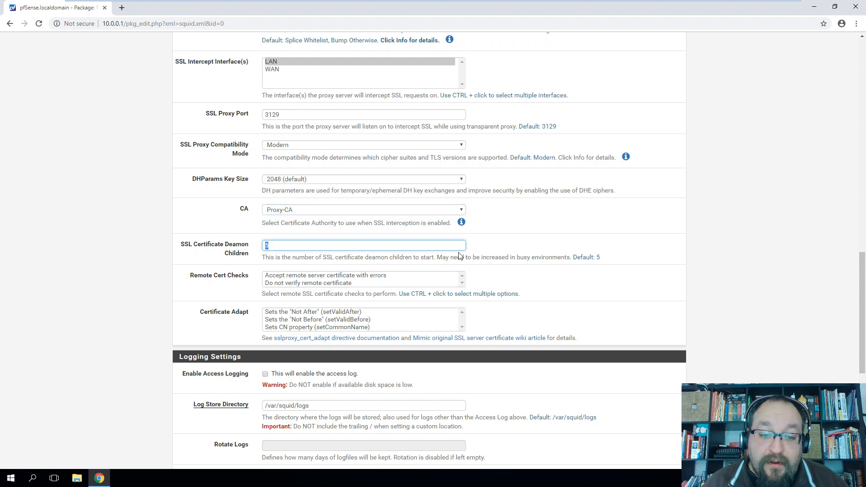
type("15")
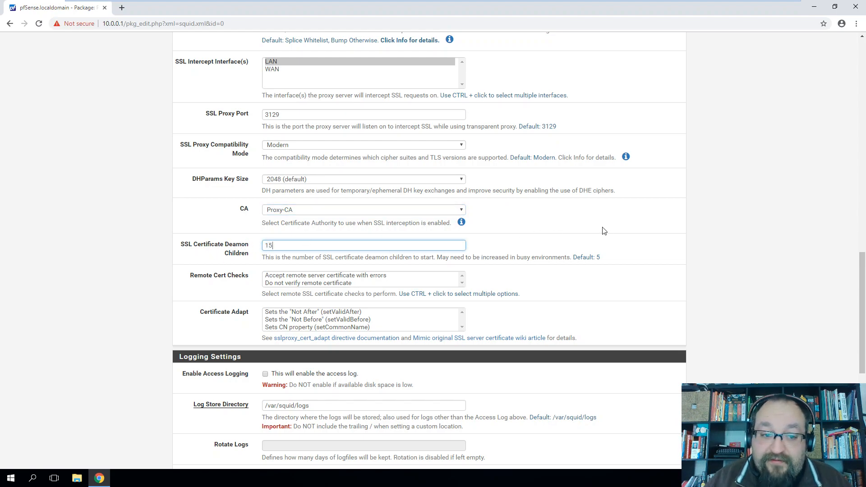
left_click(585, 243)
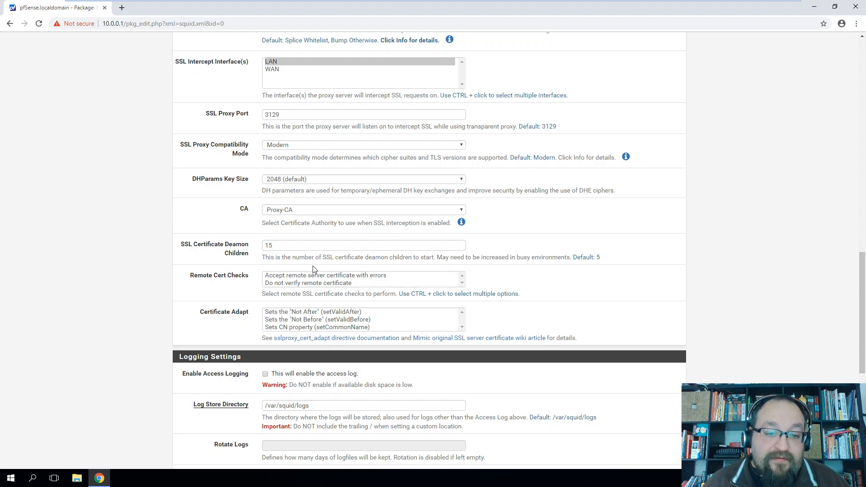
left_click_drag(291, 258, 437, 258)
left_click(491, 242)
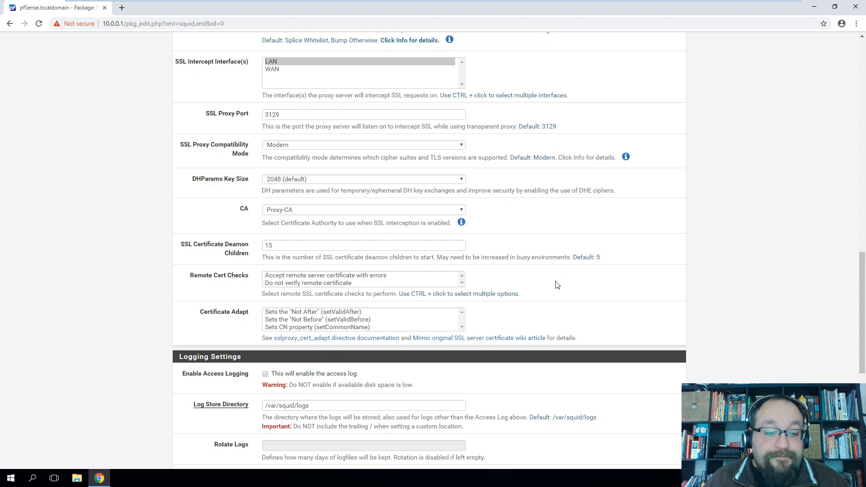
Enable access logging in /var/squid/logs with 7-day log rotation
scroll(554, 282, "down", 2)
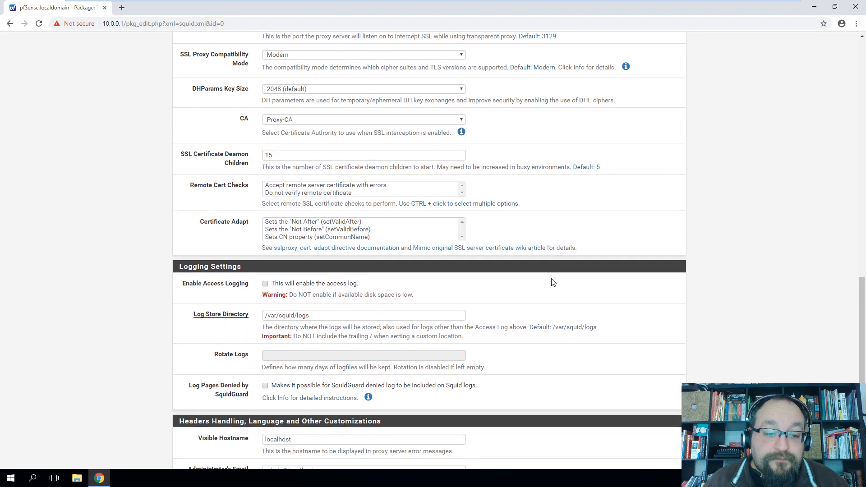
scroll(553, 282, "down", 2)
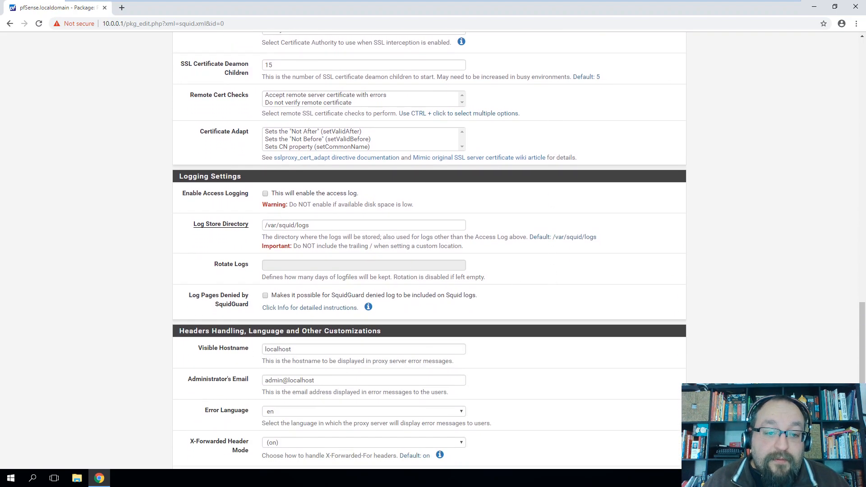
left_click(265, 194)
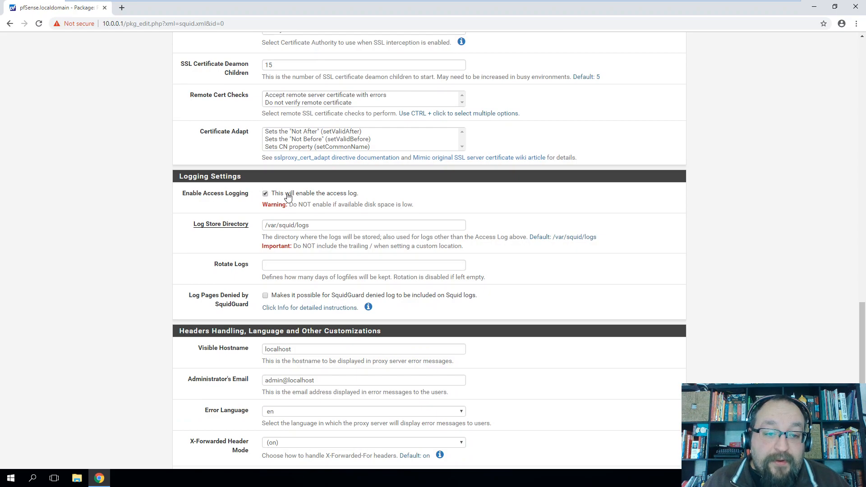
left_click_drag(311, 226, 259, 218)
left_click(221, 248)
left_click(266, 266)
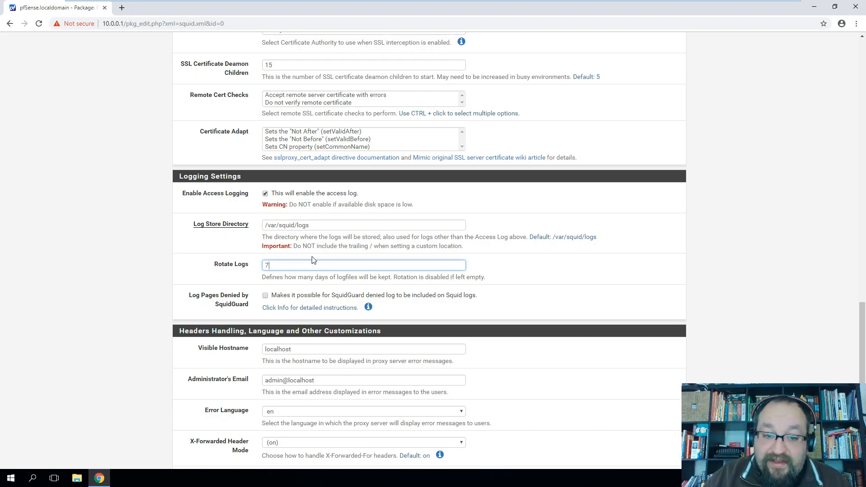
left_click(538, 300)
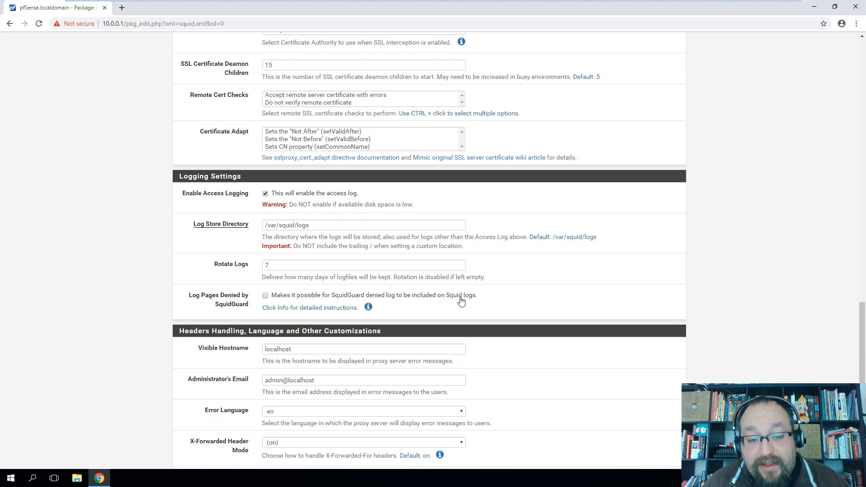
Log pages denied by SquidGuard and display the sgerror.php code instructions
left_click(265, 296)
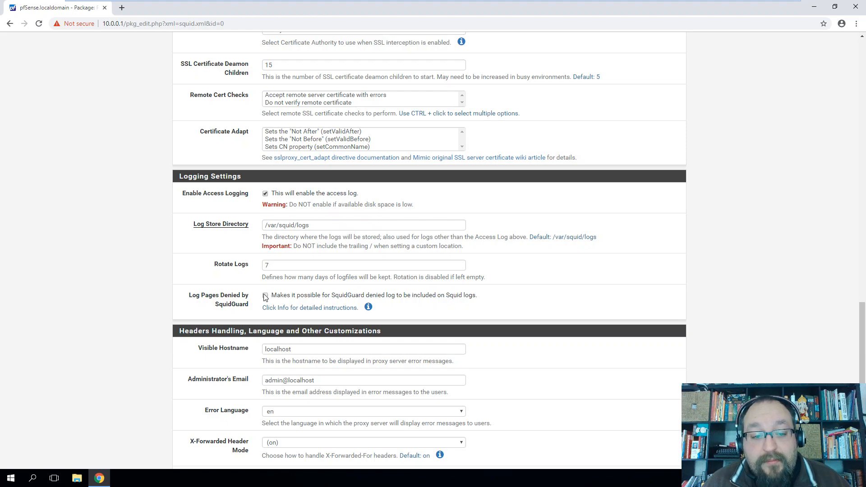
left_click(368, 307)
scroll(368, 309, "down", 2)
left_click_drag(261, 261, 560, 269)
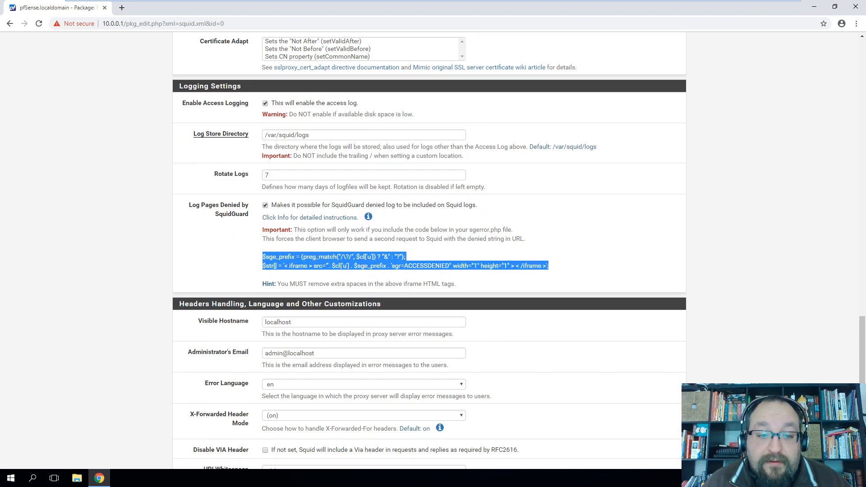
left_click_drag(469, 230, 501, 230)
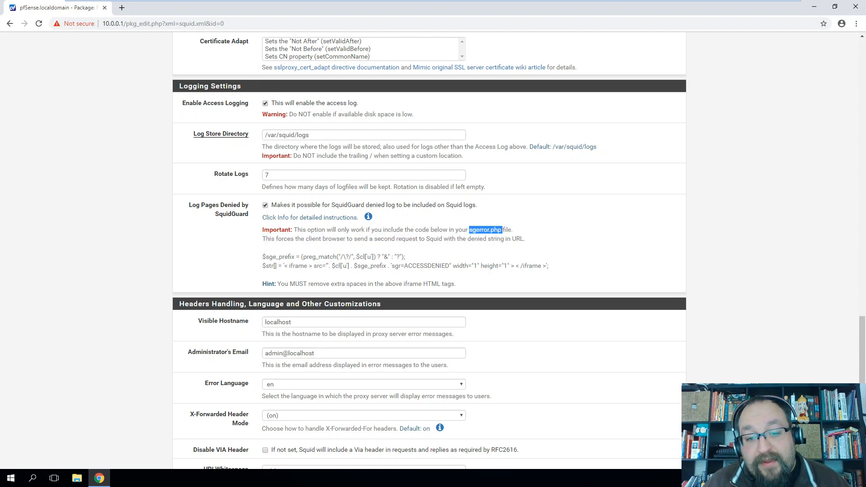
left_click_drag(262, 257, 551, 270)
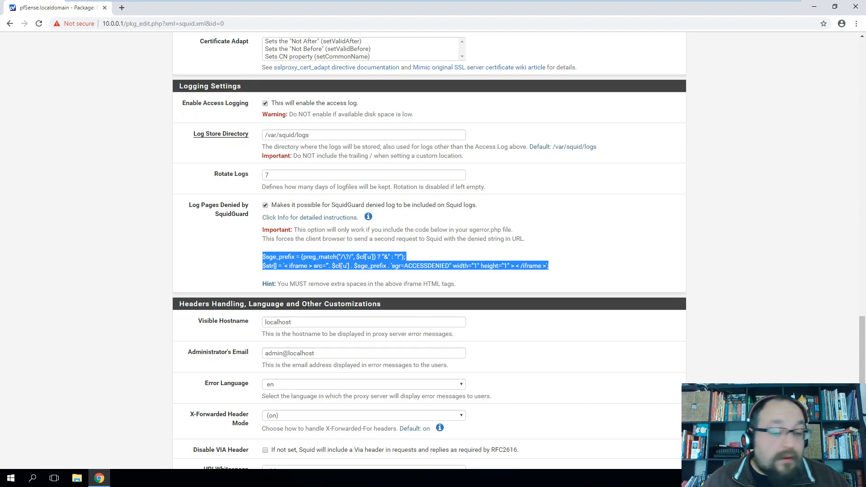
scroll(502, 265, "down", 2)
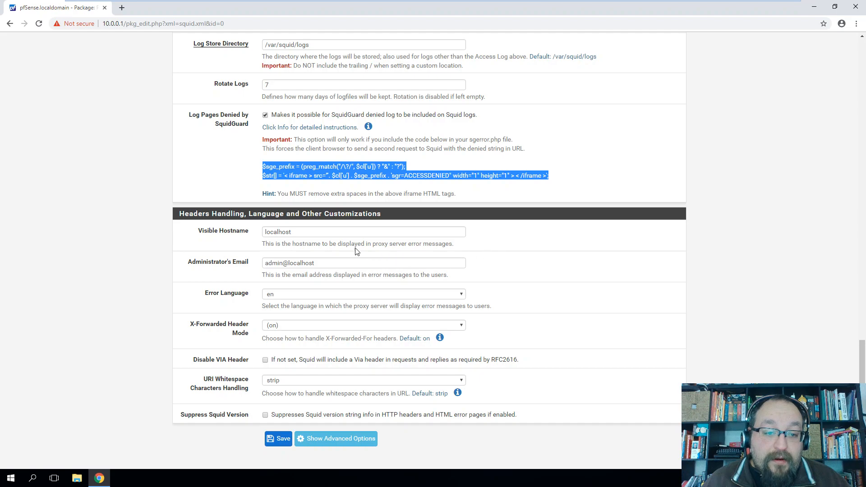
left_click(232, 270)
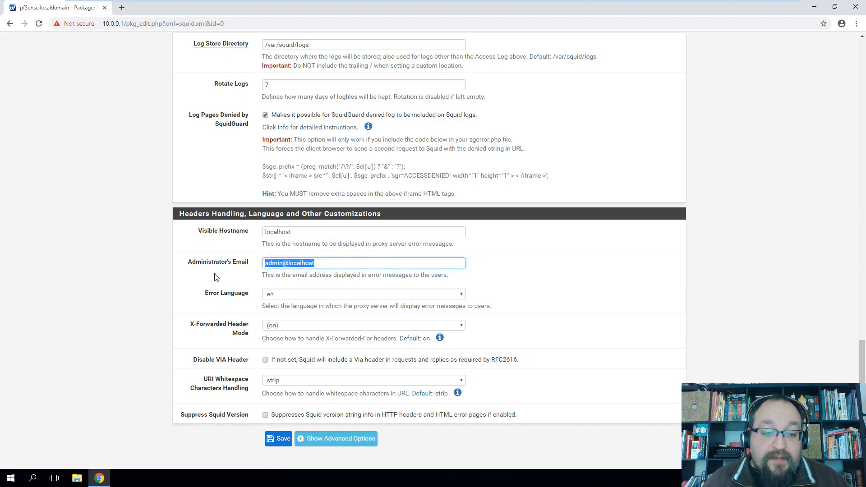
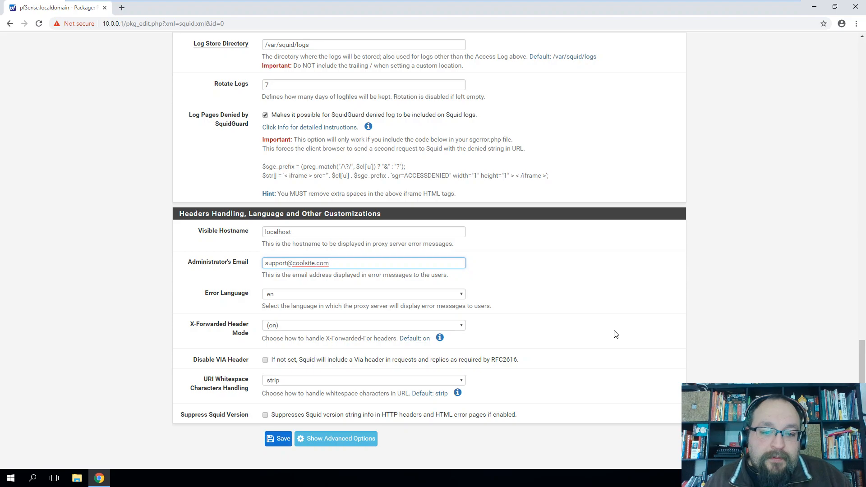
left_click(573, 295)
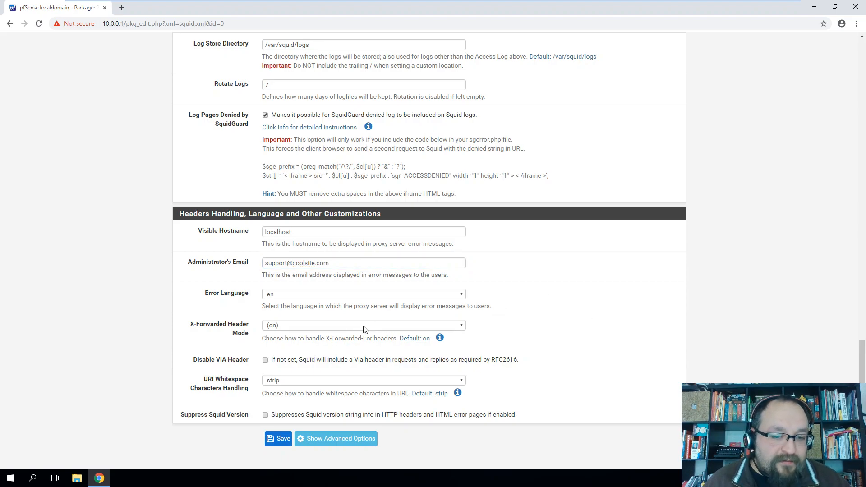
left_click(295, 329)
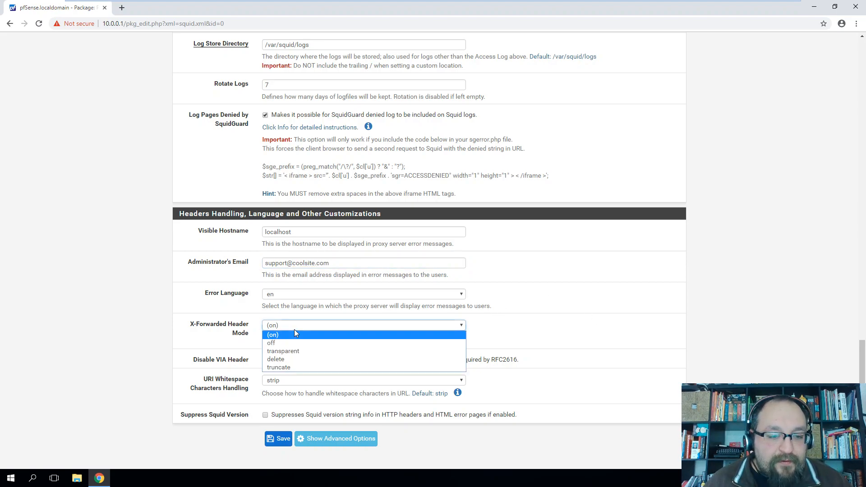
left_click(296, 335)
scroll(221, 331, "down", 1)
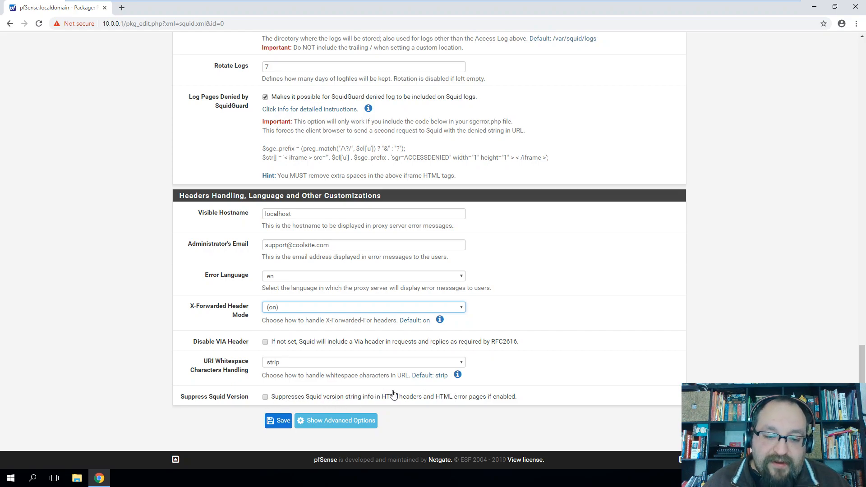
left_click_drag(524, 399, 273, 401)
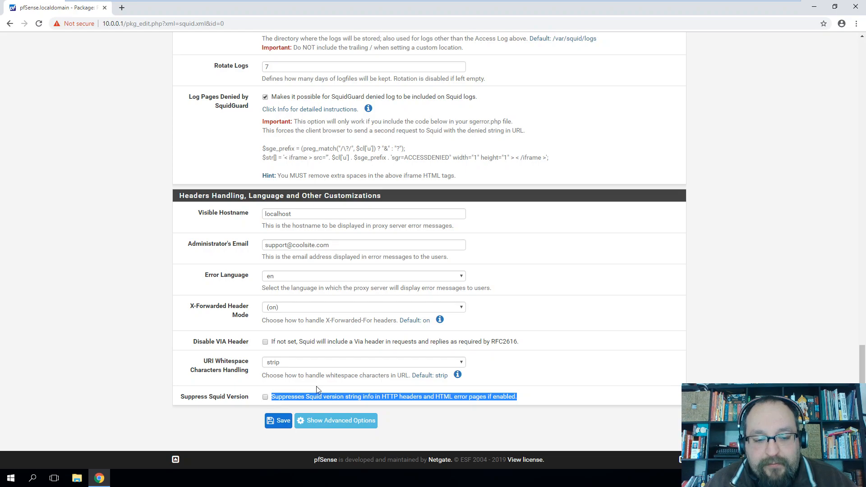
left_click(437, 412)
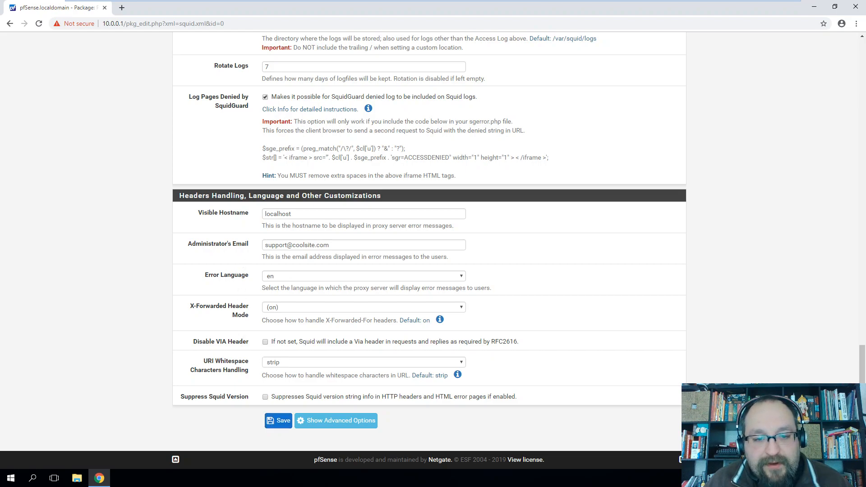
Save the proxy server general settings and review the HTTPS sites help
left_click(281, 420)
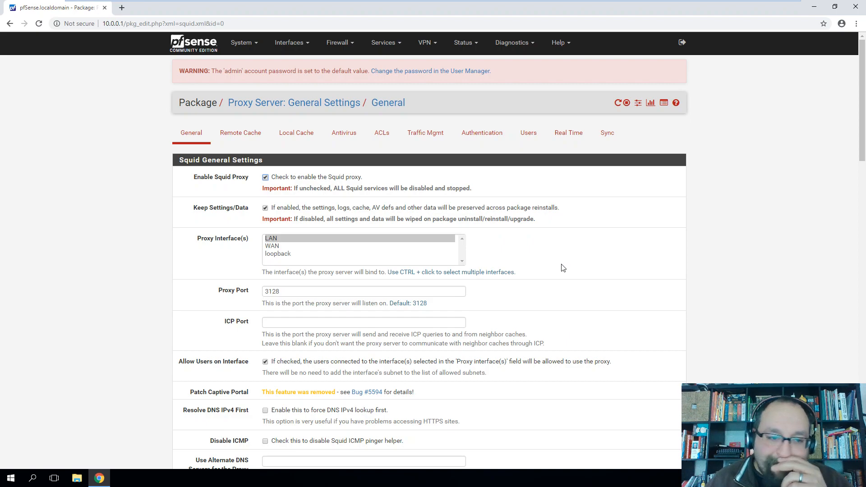
scroll(562, 268, "down", 20)
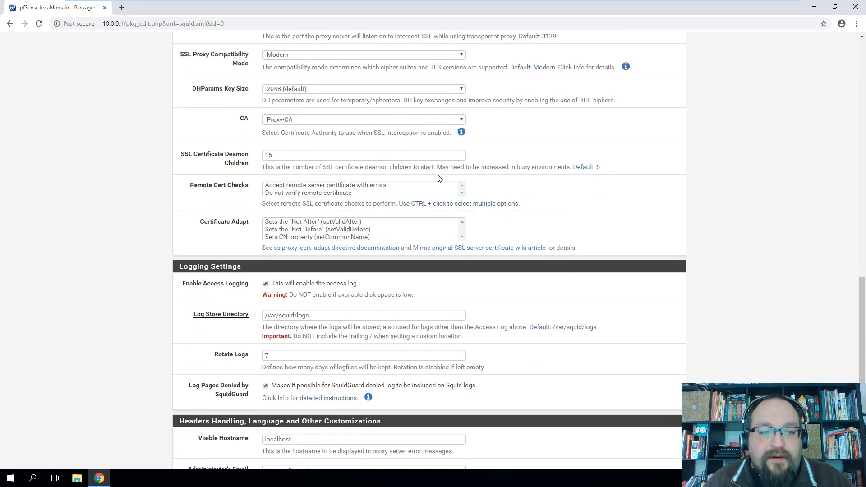
scroll(451, 183, "up", 10)
scroll(460, 220, "up", 9)
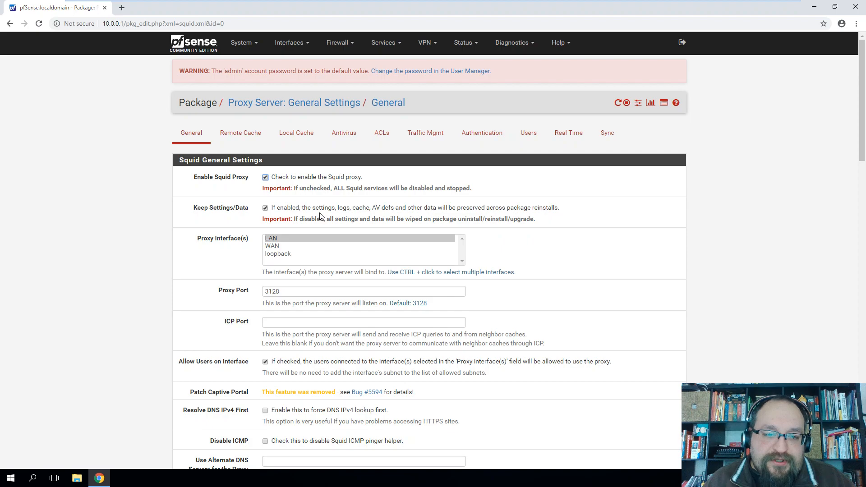
scroll(246, 244, "down", 2)
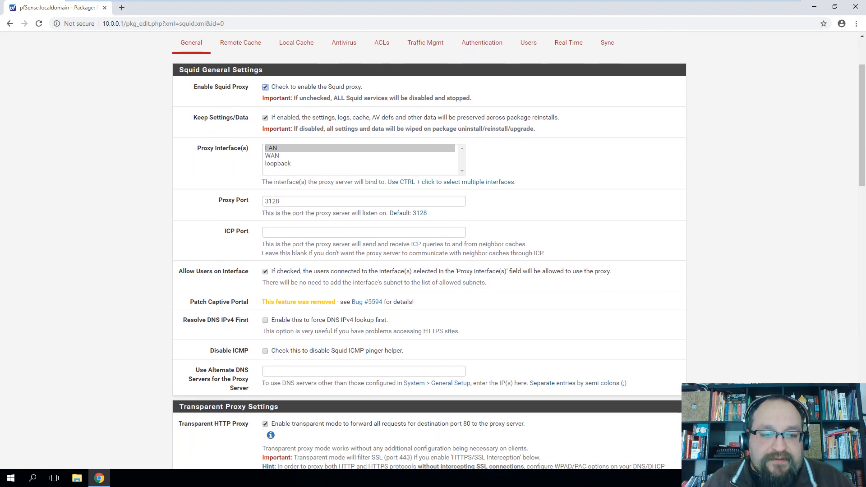
scroll(252, 233, "down", 2)
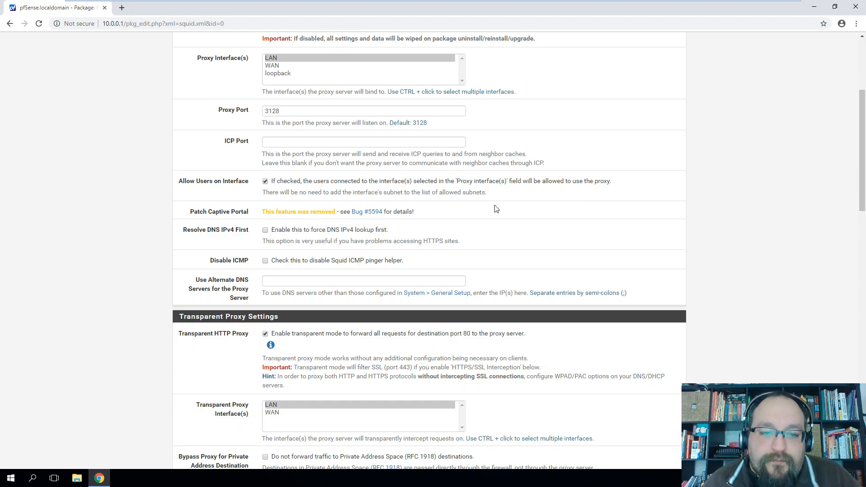
scroll(488, 208, "down", 2)
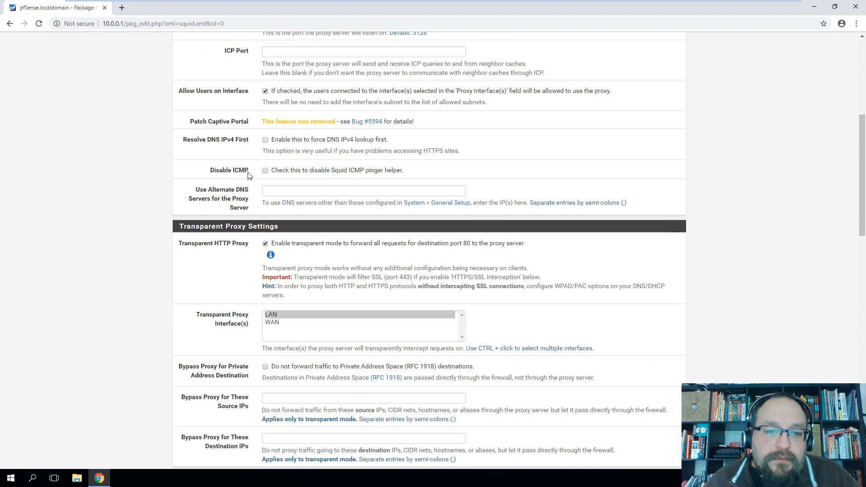
left_click_drag(279, 151, 449, 150)
left_click(195, 141)
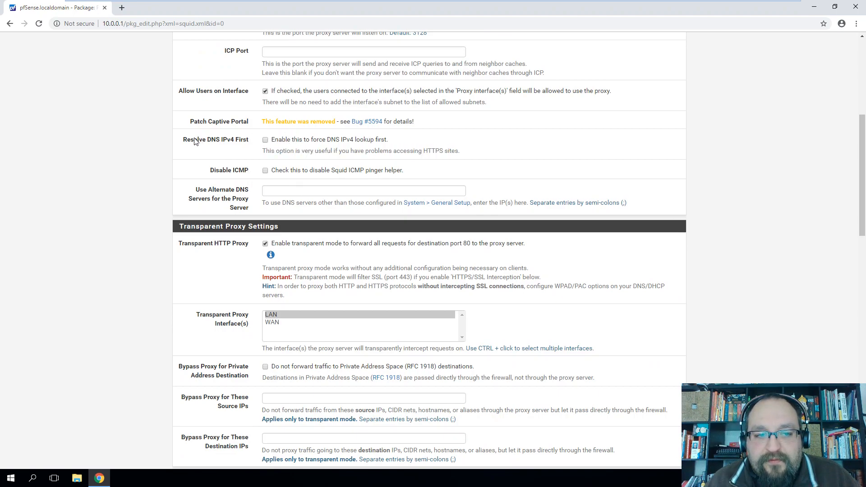
Review the Resolve DNS IPv4 First and SSL port 443 filtering options
left_click_drag(187, 141, 299, 138)
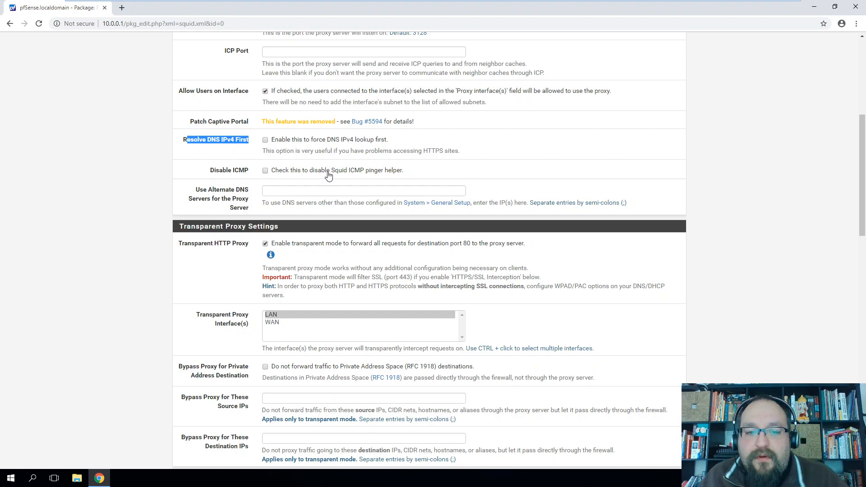
scroll(334, 233, "down", 1)
scroll(335, 233, "down", 1)
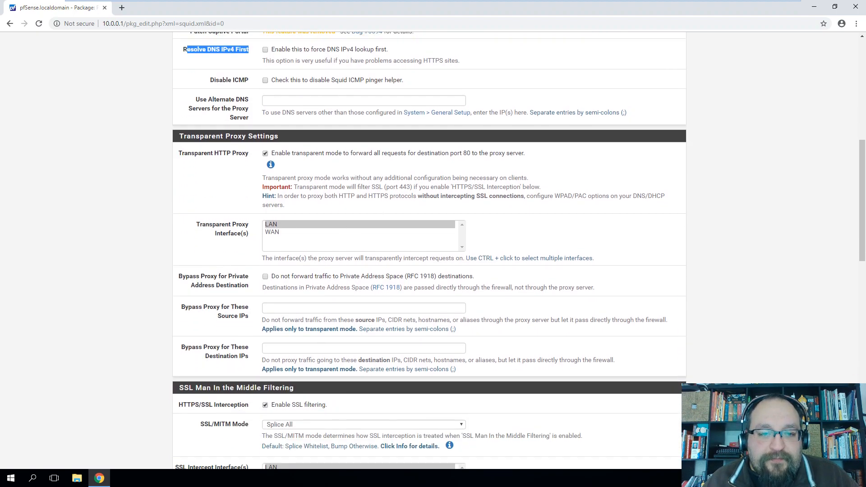
left_click_drag(369, 187, 414, 187)
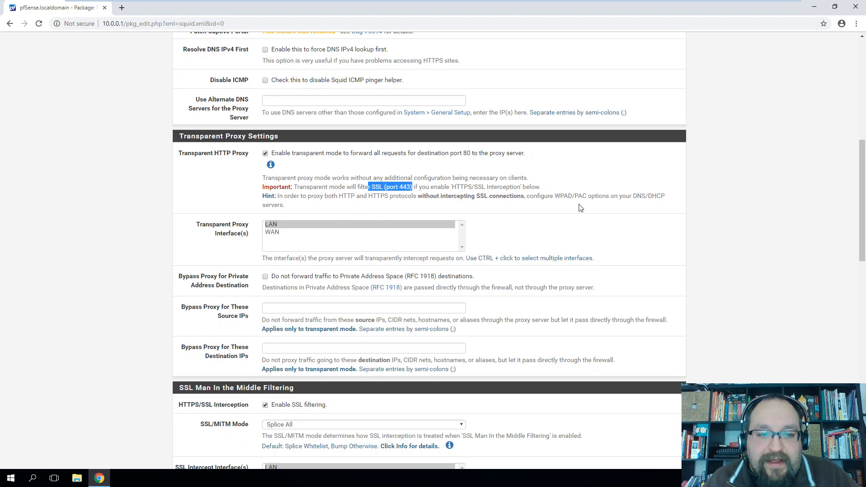
scroll(491, 190, "down", 2)
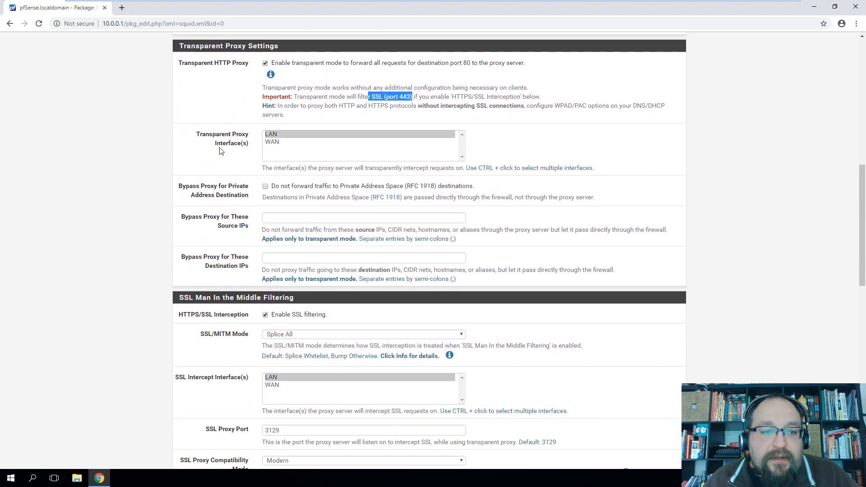
scroll(243, 181, "down", 4)
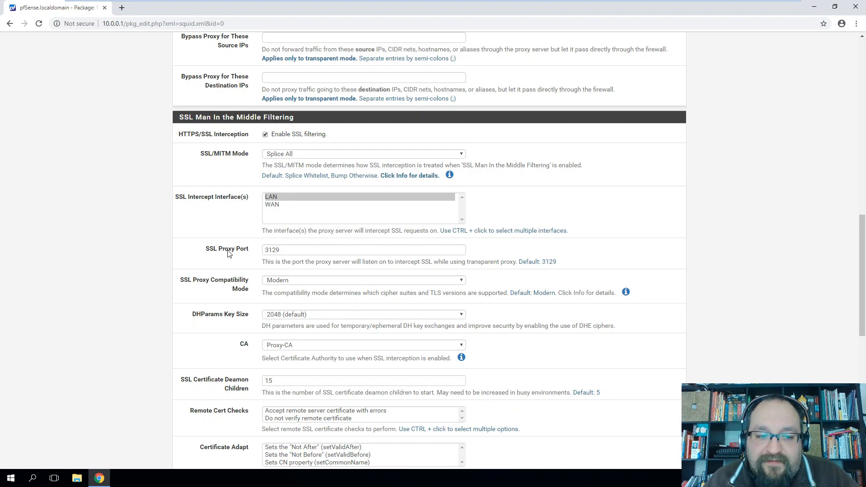
scroll(239, 249, "down", 2)
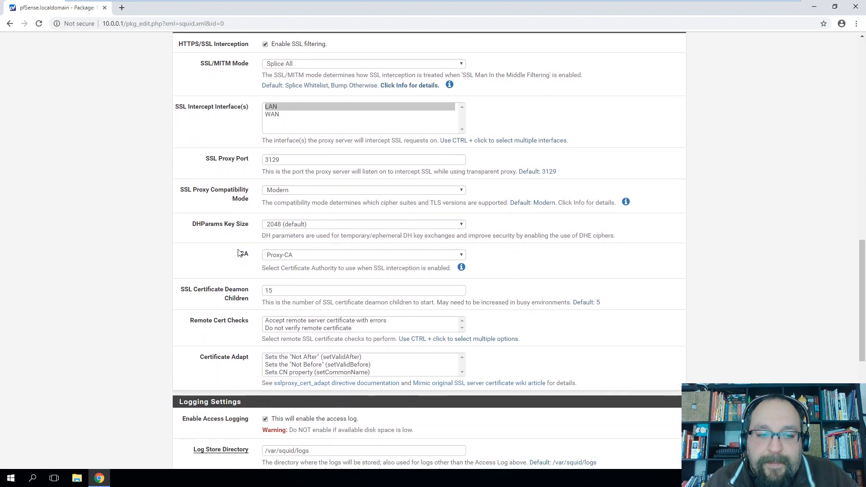
Confirm Proxy-CA remains the certificate authority and review the daemon children settings
left_click(297, 255)
left_click(296, 255)
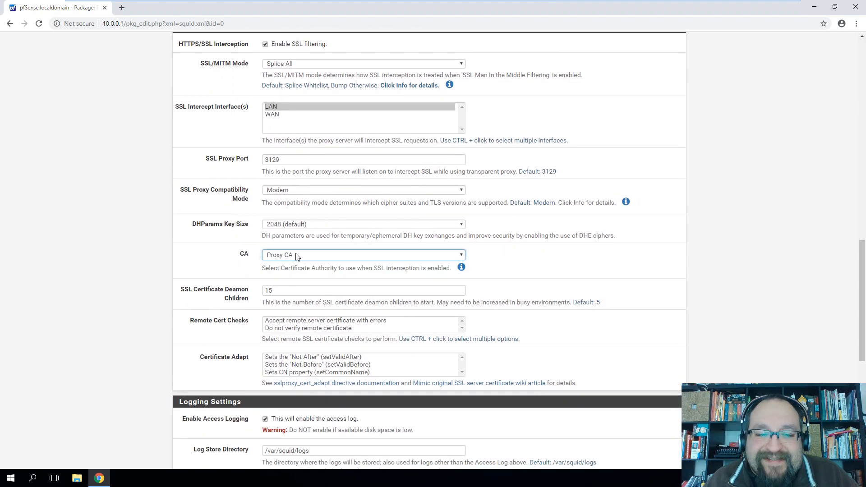
left_click(309, 257)
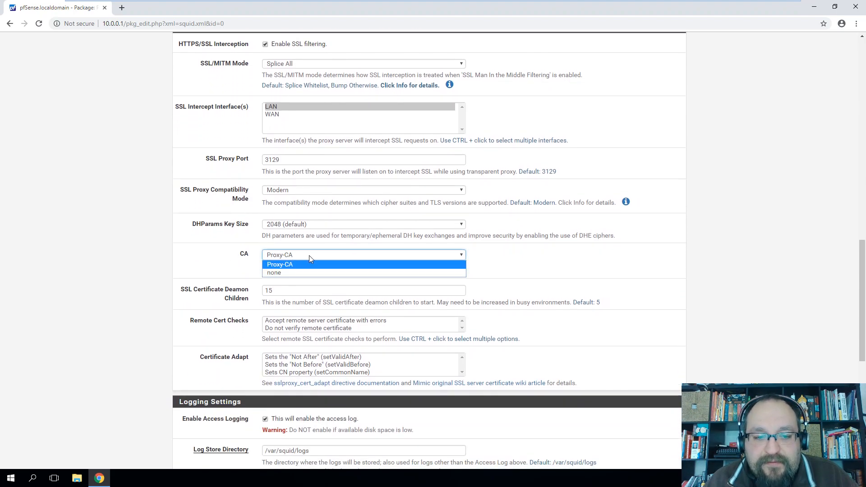
left_click(228, 254)
scroll(228, 255, "down", 1)
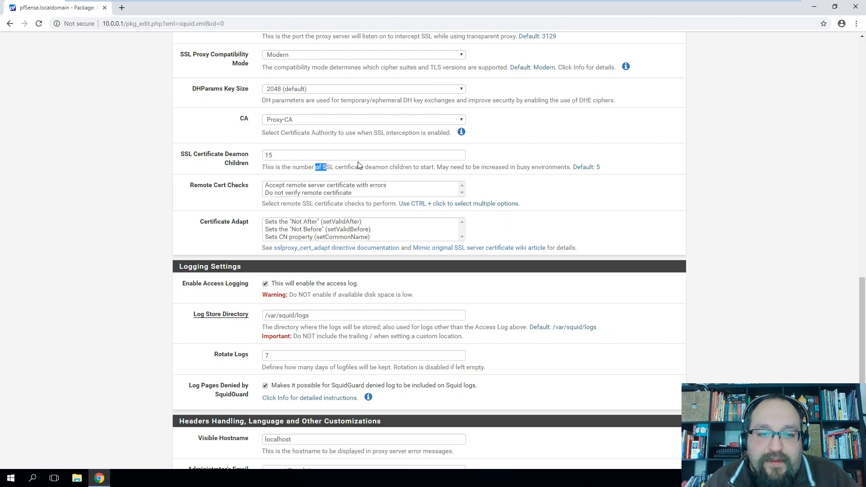
left_click_drag(316, 167, 262, 167)
left_click(252, 175)
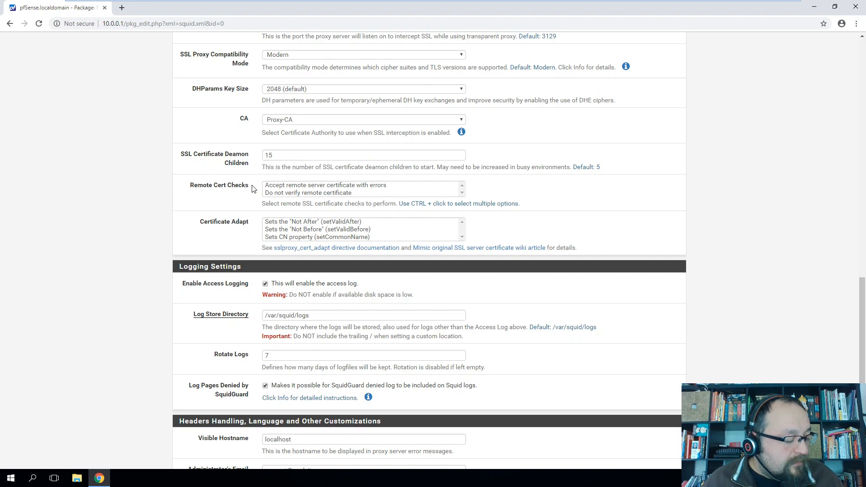
scroll(247, 170, "down", 1)
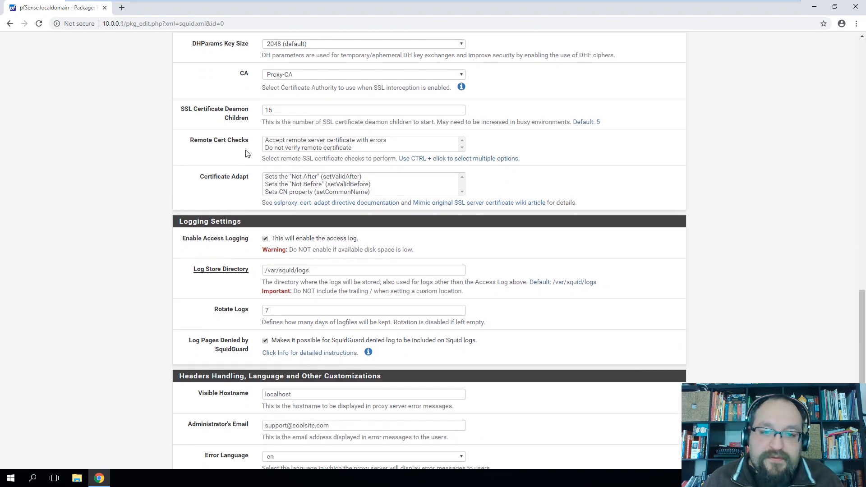
scroll(247, 189, "up", 4)
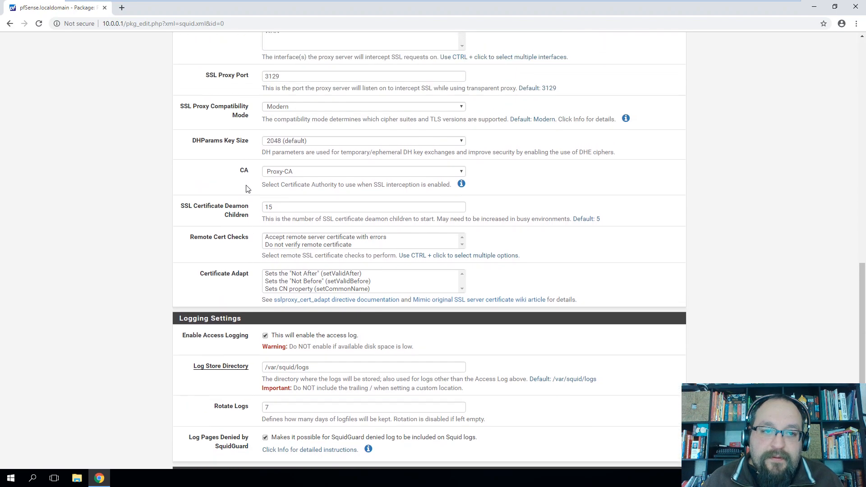
scroll(246, 188, "up", 1)
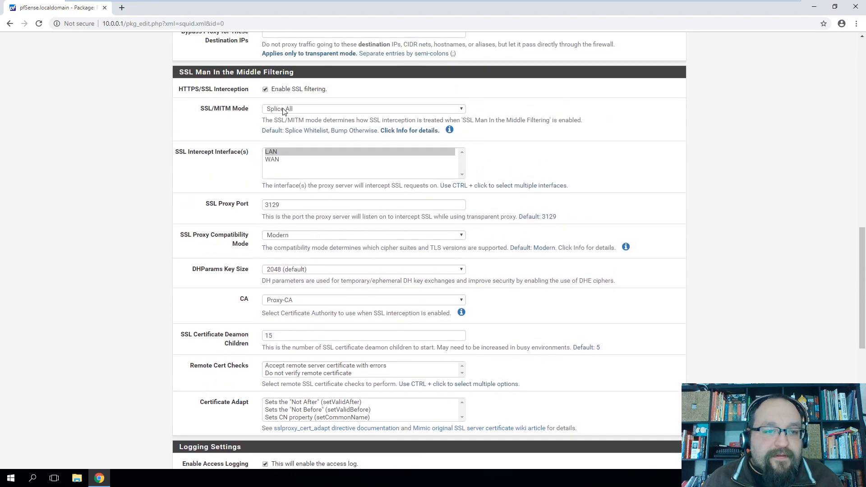
scroll(236, 149, "down", 4)
scroll(233, 149, "down", 3)
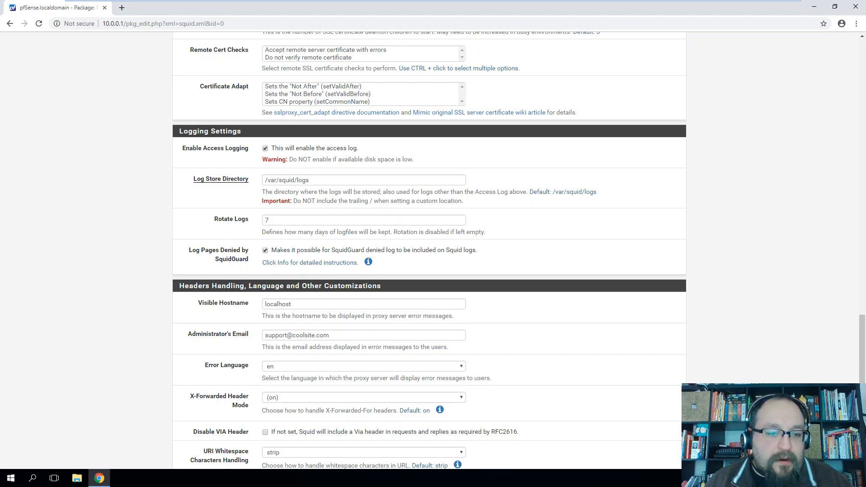
scroll(503, 270, "down", 2)
key("ctrl+a")
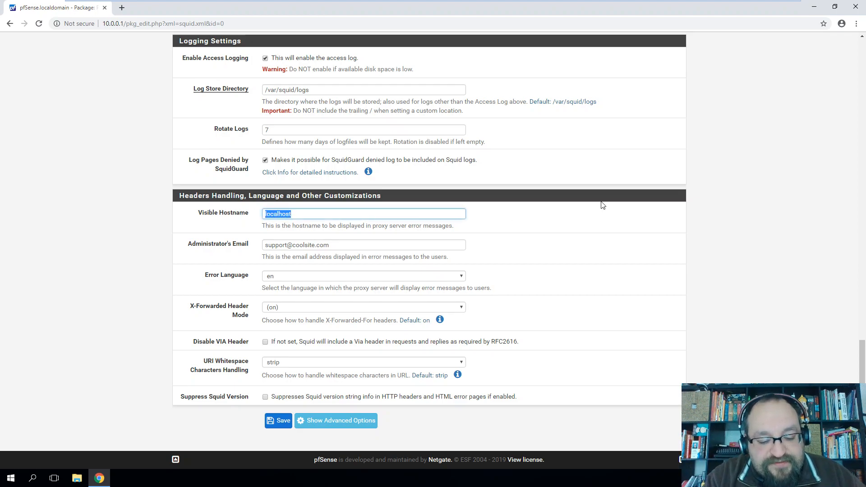
type("ProxyServer")
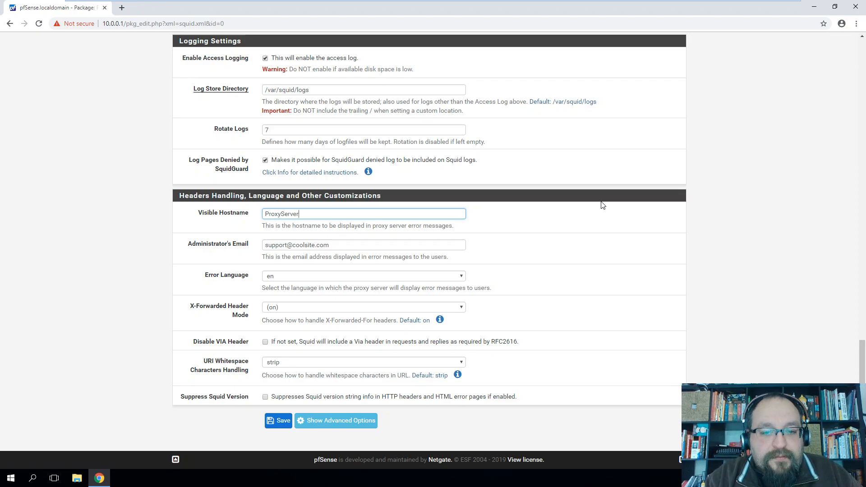
left_click(579, 232)
left_click(263, 217)
type("SQUID")
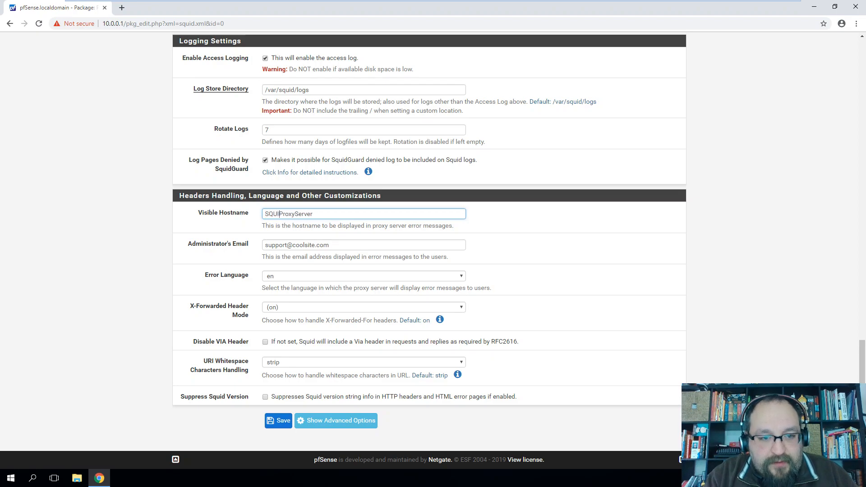
left_click(525, 256)
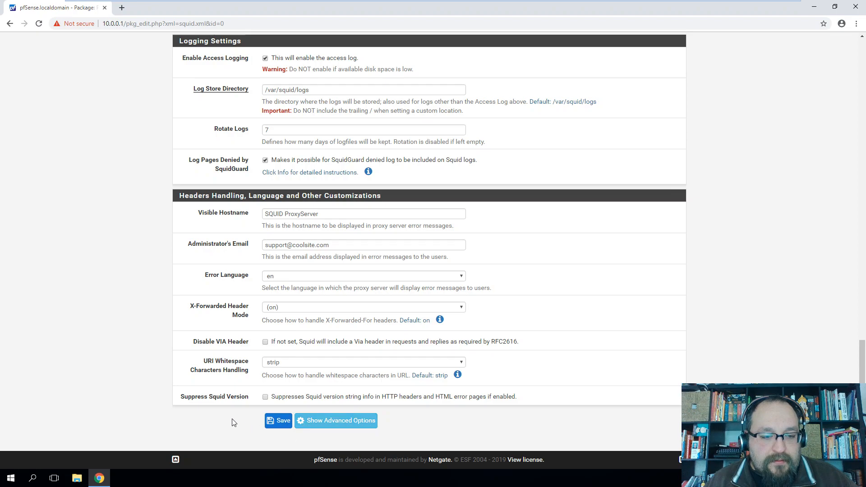
left_click(278, 424)
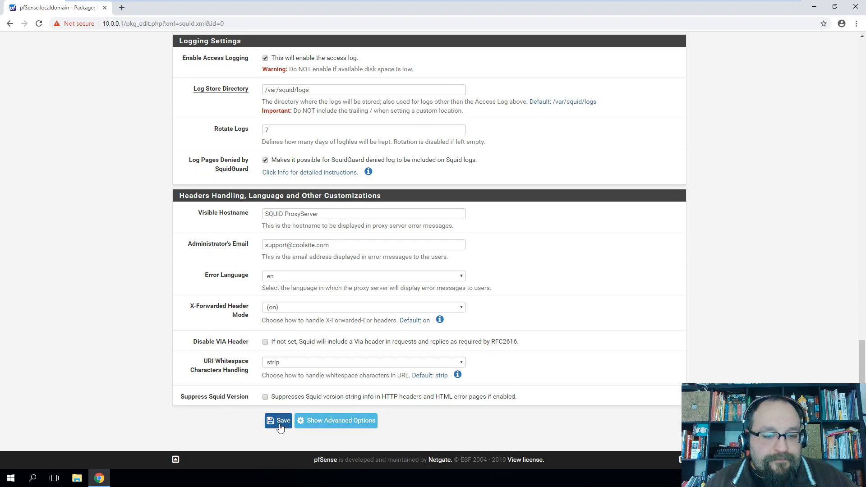
left_click(458, 375)
scroll(571, 259, "down", 1)
scroll(572, 258, "down", 1)
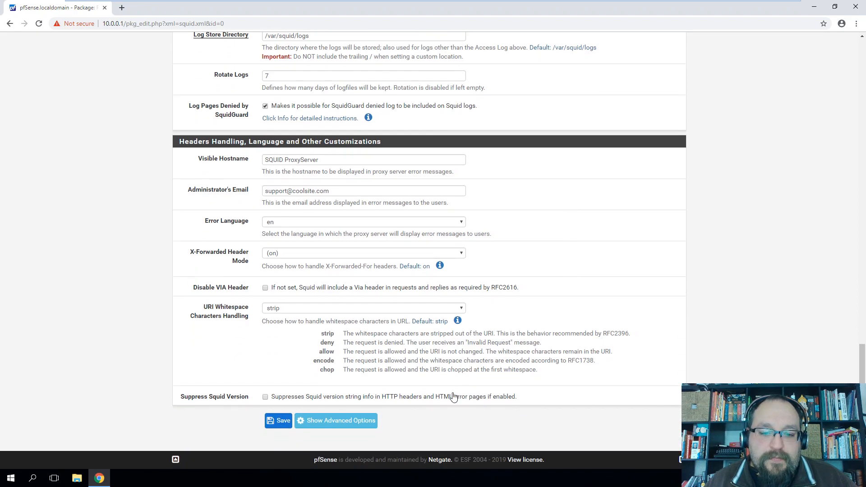
left_click_drag(381, 333, 542, 342)
left_click(413, 359)
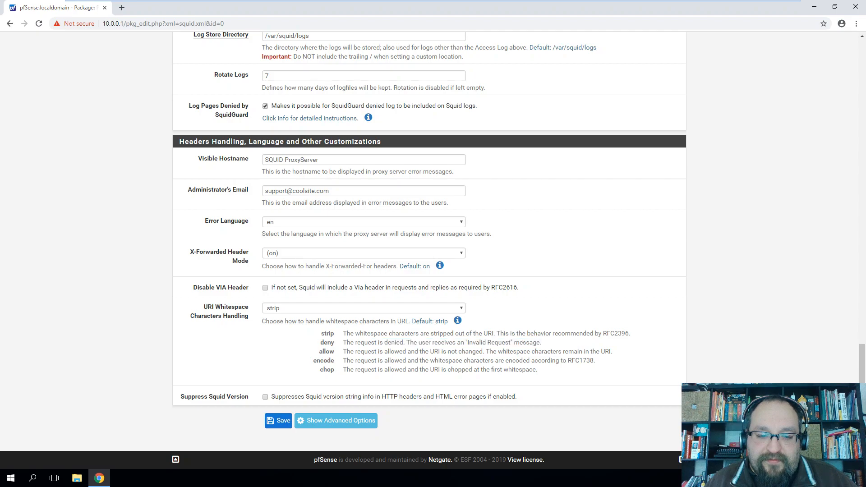
left_click_drag(355, 352, 616, 356)
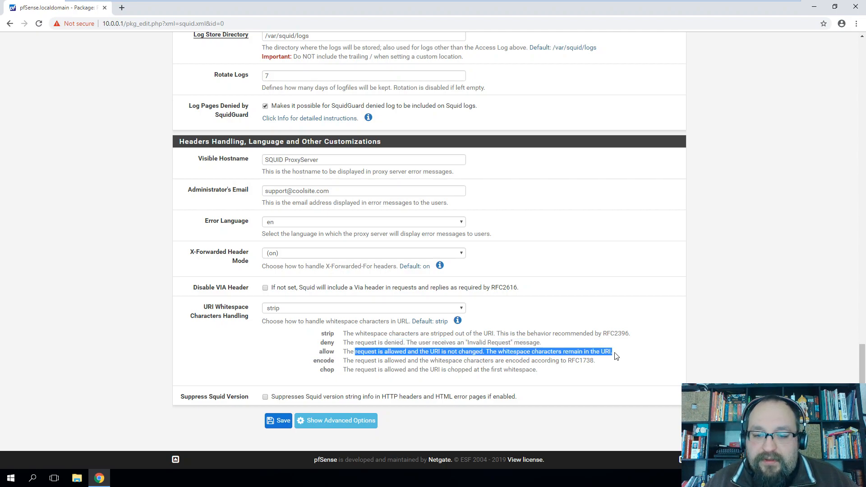
left_click_drag(390, 360, 602, 364)
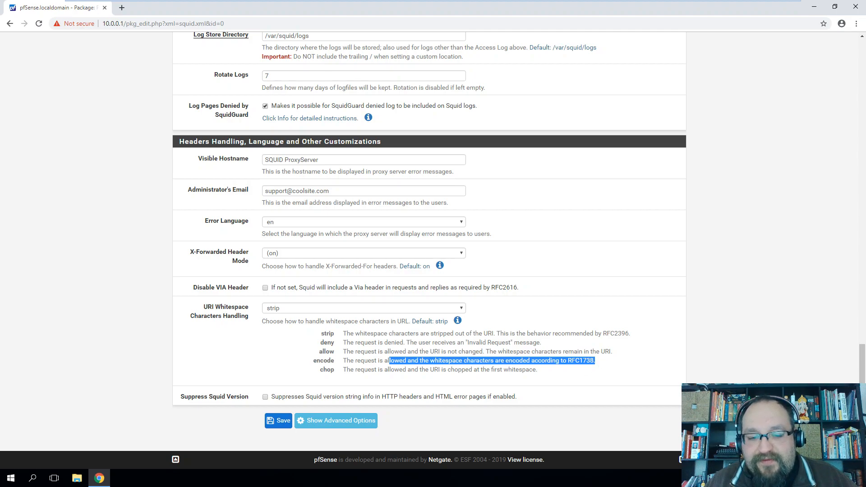
left_click_drag(379, 369, 536, 370)
left_click(536, 370)
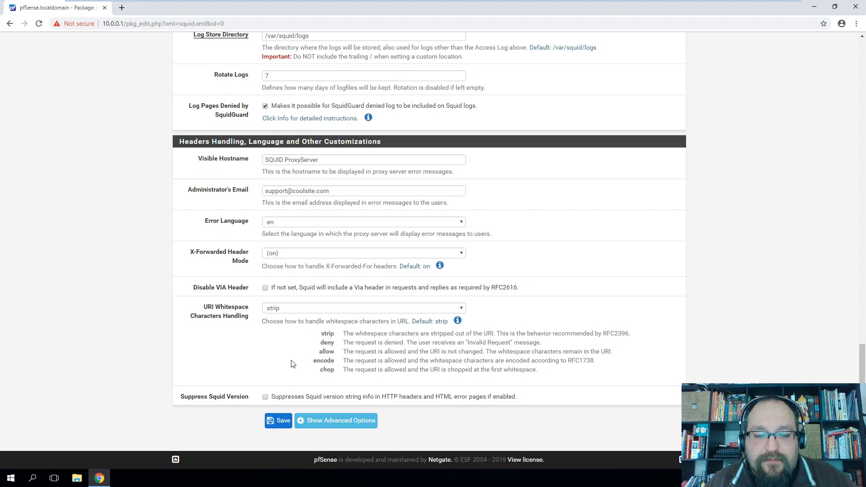
Save the Squid proxy settings, restart the Squid service, and open a new blank browser tab
left_click(279, 420)
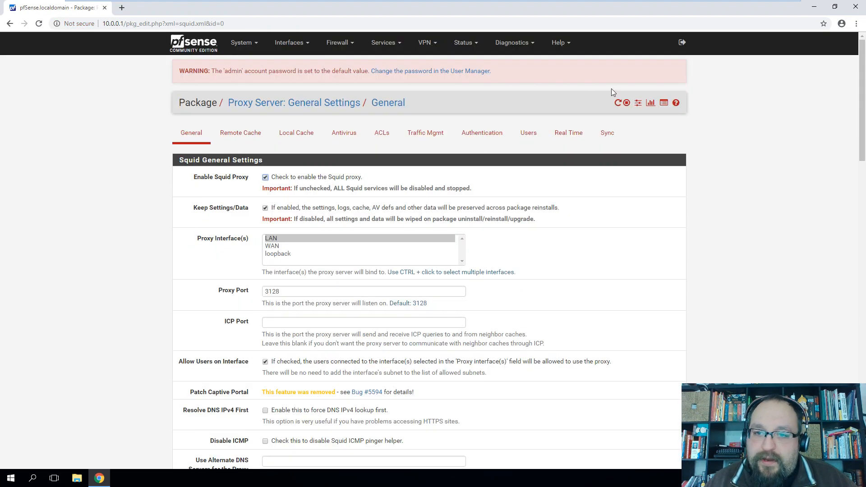
left_click(618, 103)
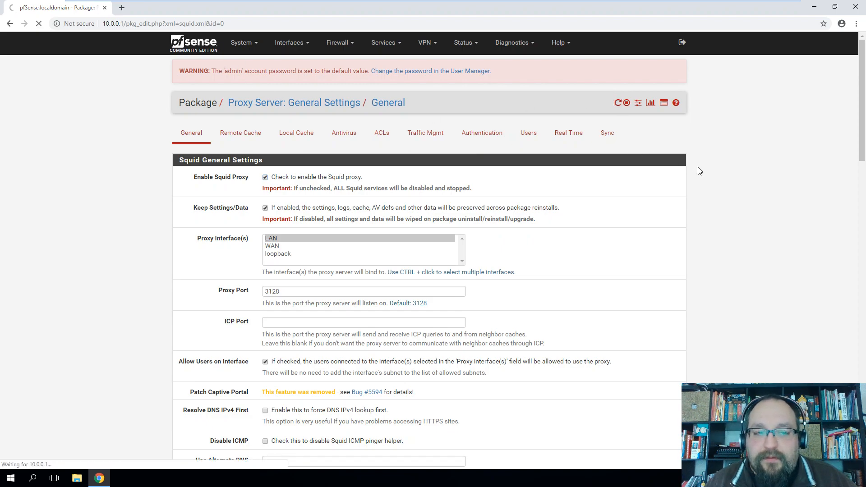
scroll(711, 212, "down", 2)
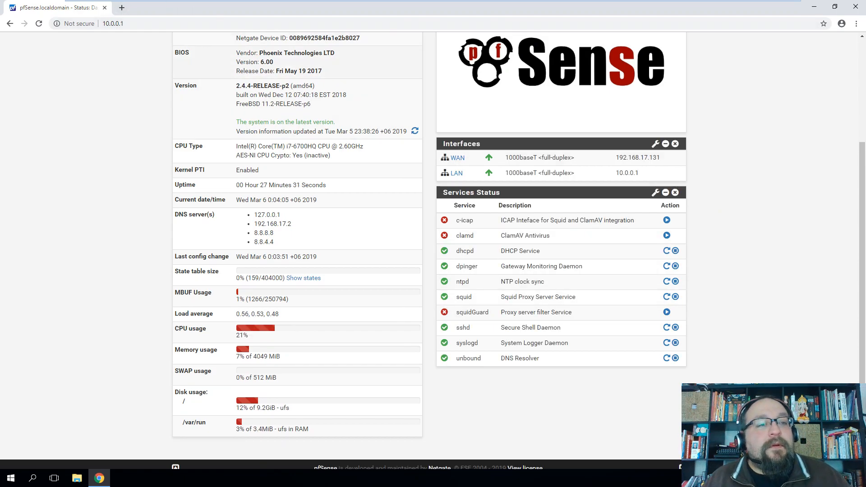
left_click(122, 8)
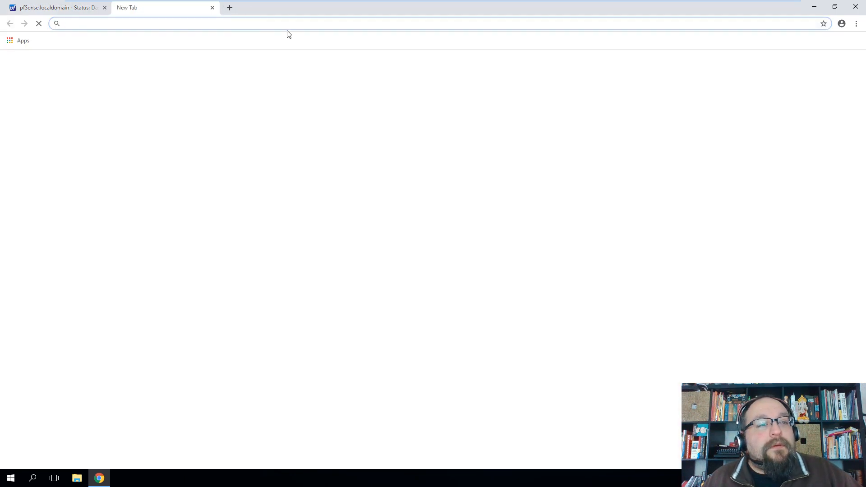
Load the HCC site, then confirm on Toolsvoid that traffic passes through SQUID 3.5.27
left_click(382, 237)
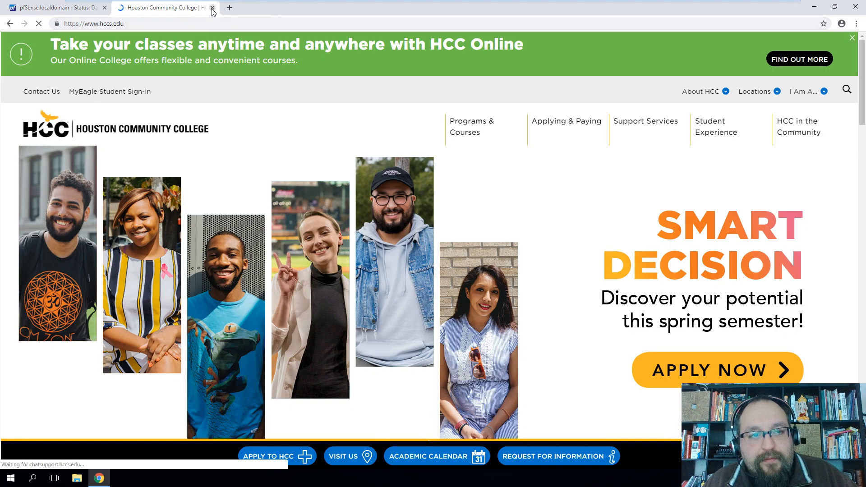
key("ctrl+w")
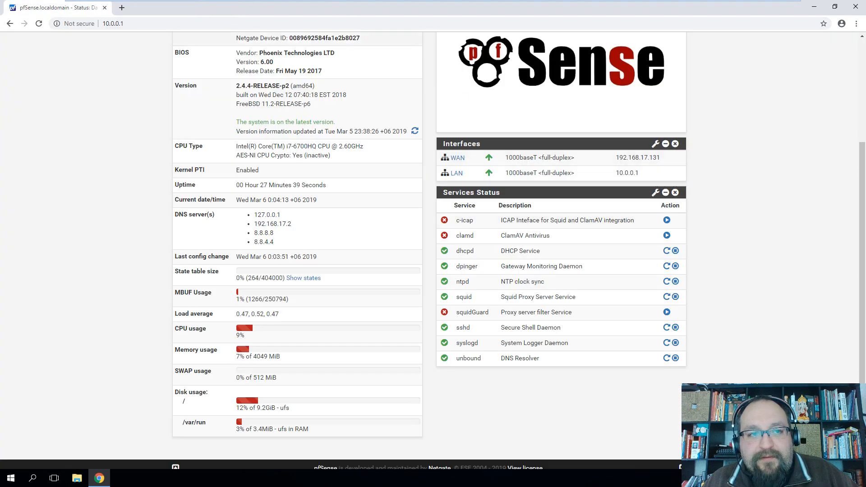
key("ctrl+t")
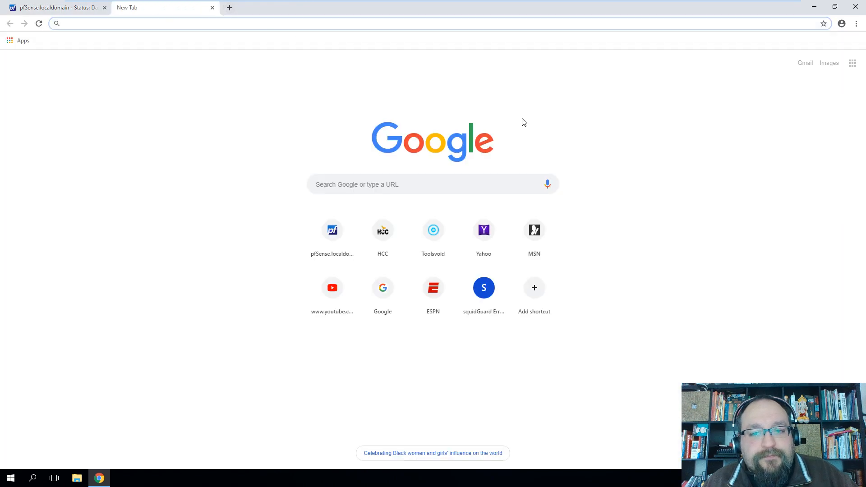
left_click(435, 232)
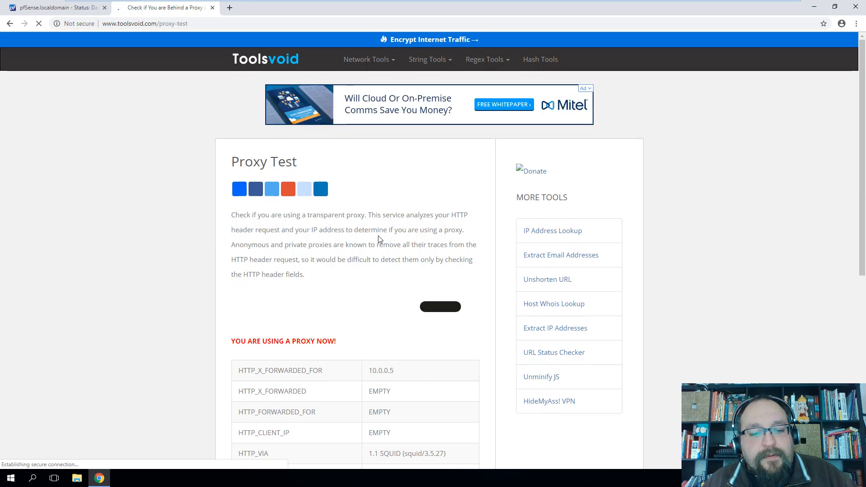
scroll(379, 242, "down", 4)
left_click_drag(231, 161, 448, 186)
scroll(374, 174, "down", 2)
scroll(401, 218, "down", 2)
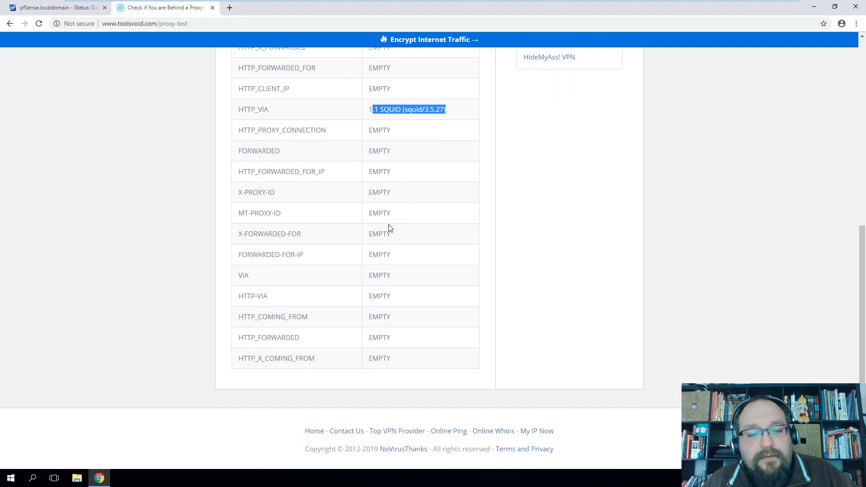
scroll(346, 333, "up", 8)
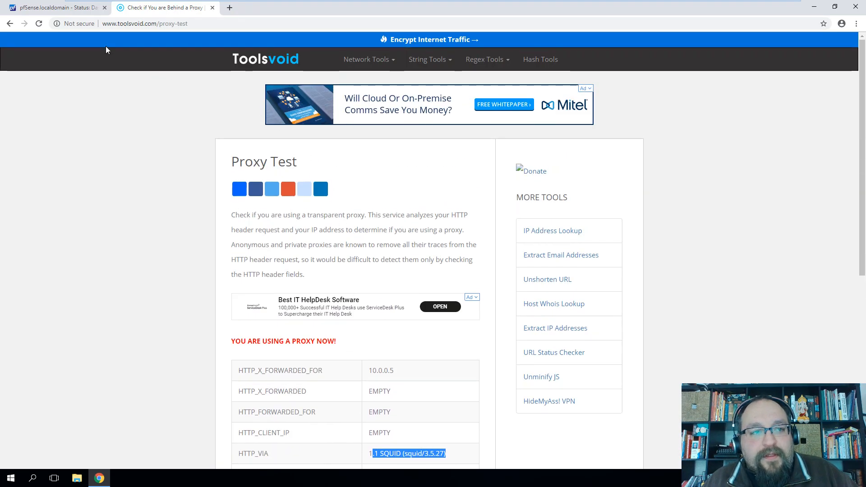
left_click(54, 8)
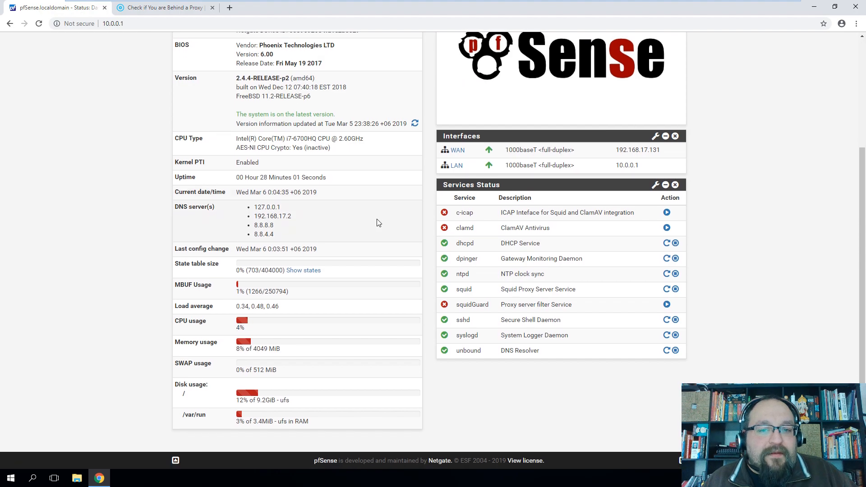
Go to the LAN interface's firewall rules under Firewall > Rules
scroll(378, 223, "up", 4)
left_click(345, 45)
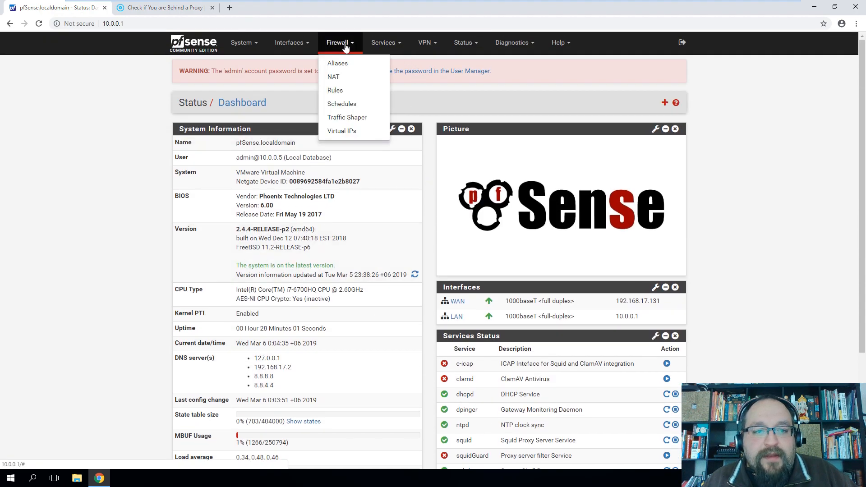
left_click(343, 91)
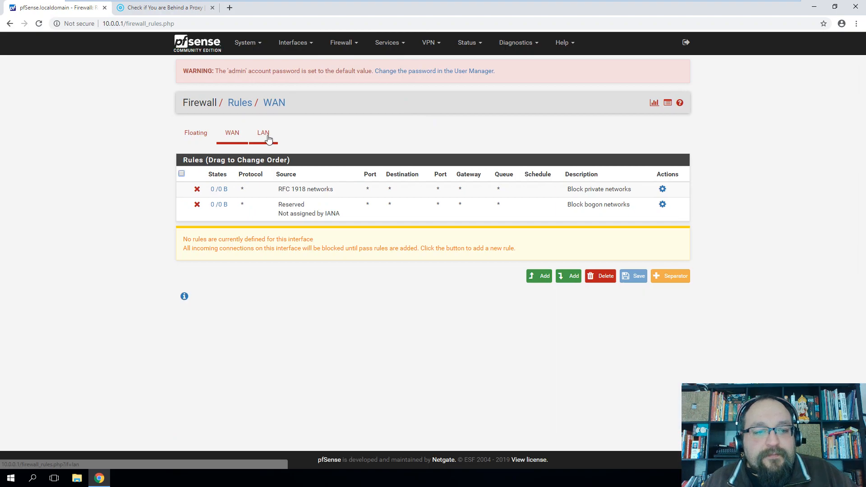
left_click(266, 135)
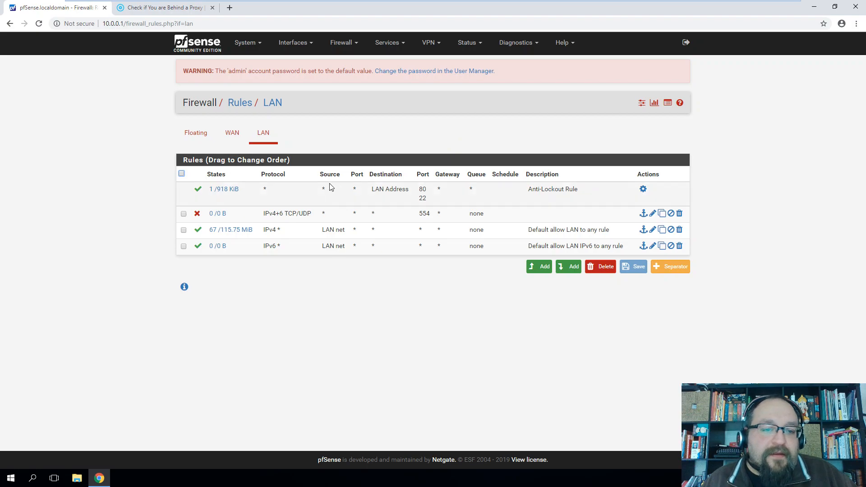
Delete the port 554 and IPv6 allow LAN rules and apply the changes
left_click(680, 214)
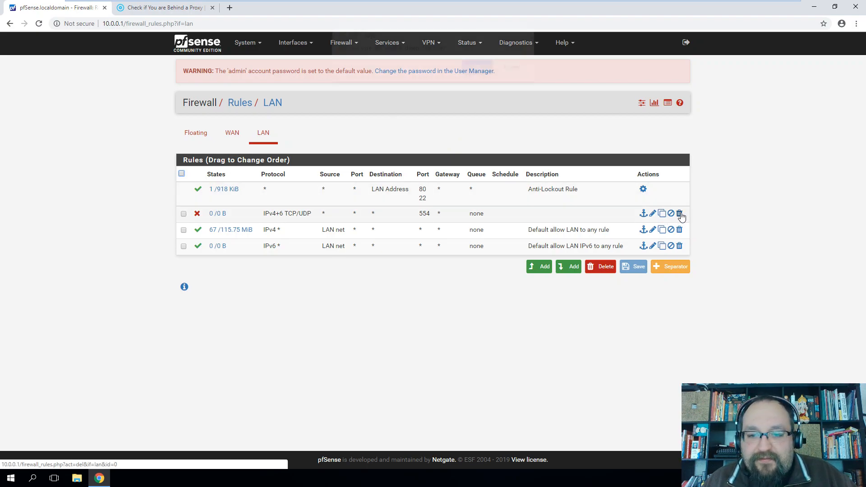
left_click(466, 80)
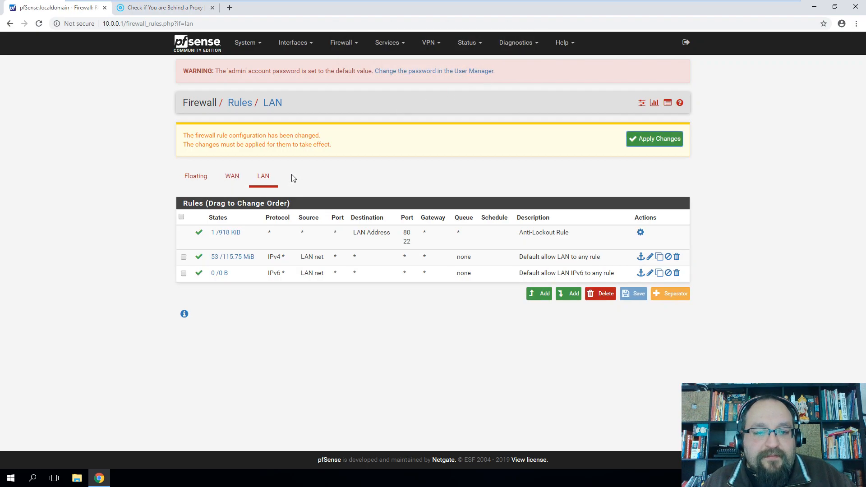
left_click(677, 274)
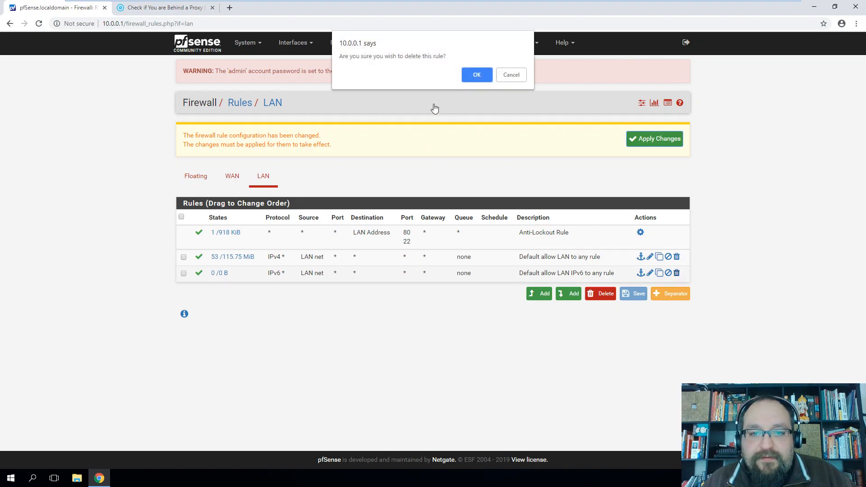
left_click(468, 74)
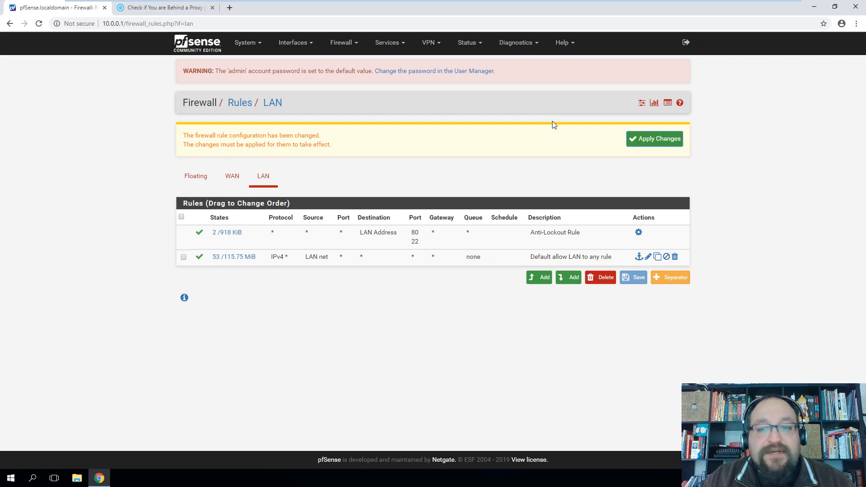
left_click(657, 142)
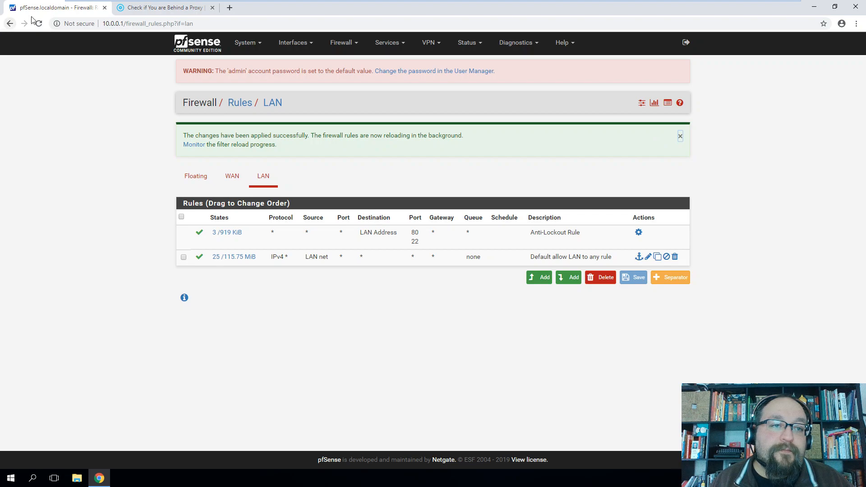
left_click(150, 5)
Reload the Toolsvoid proxy test to confirm Squid still proxies traffic, then return to pfSense's LAN rules
key("F5")
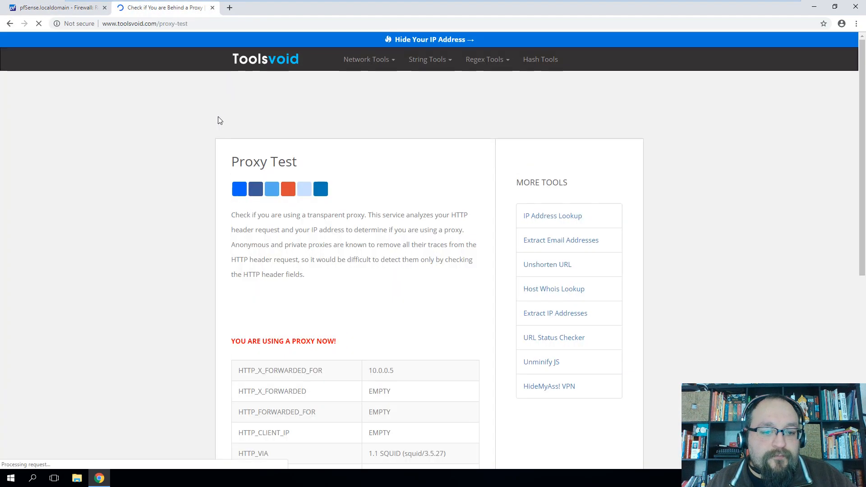
scroll(347, 243, "down", 8)
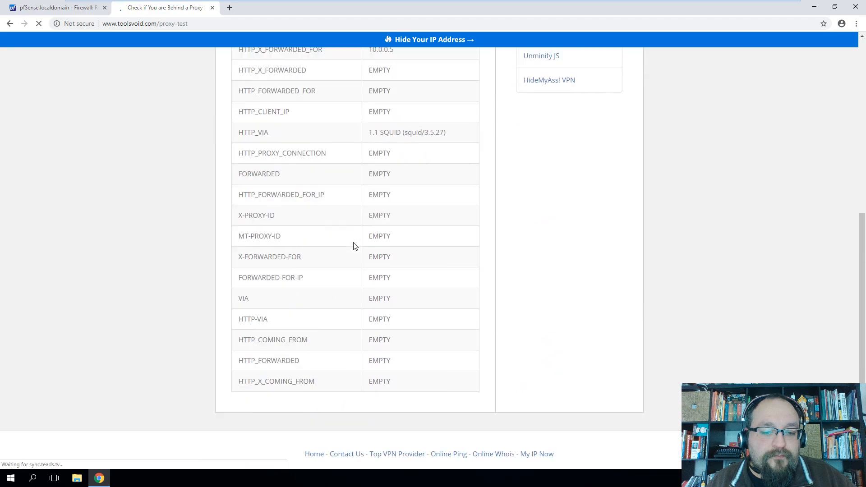
scroll(353, 245, "up", 4)
scroll(213, 75, "up", 4)
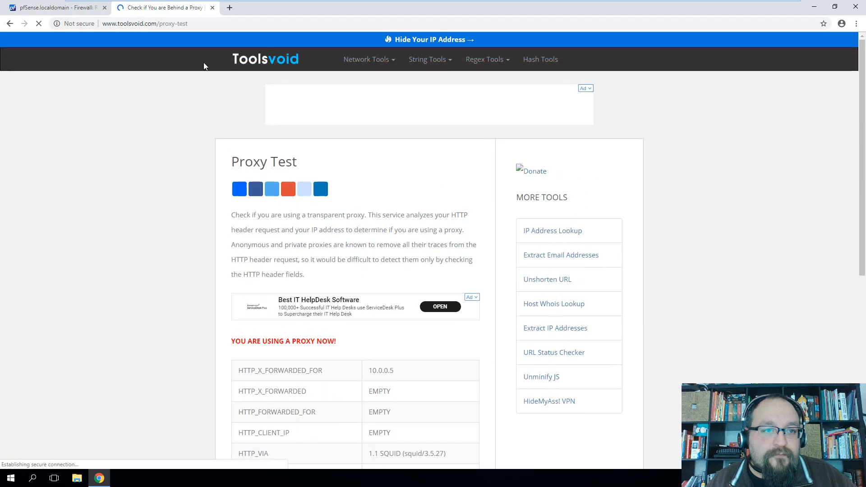
left_click(75, 9)
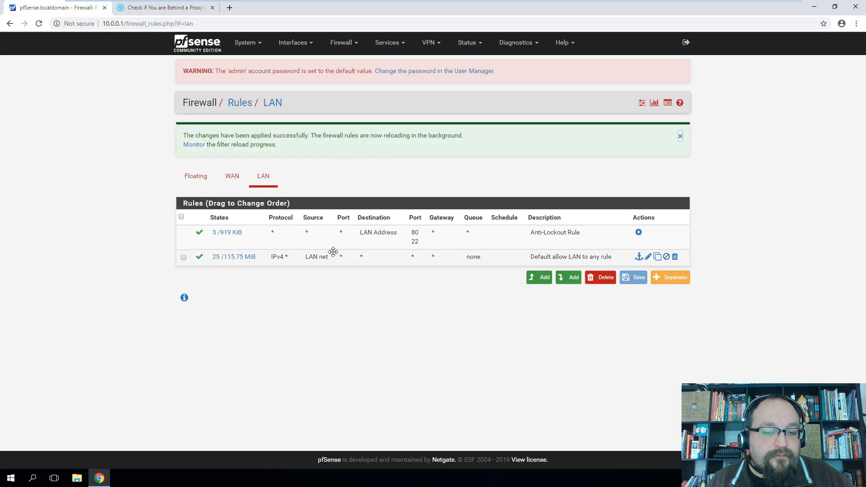
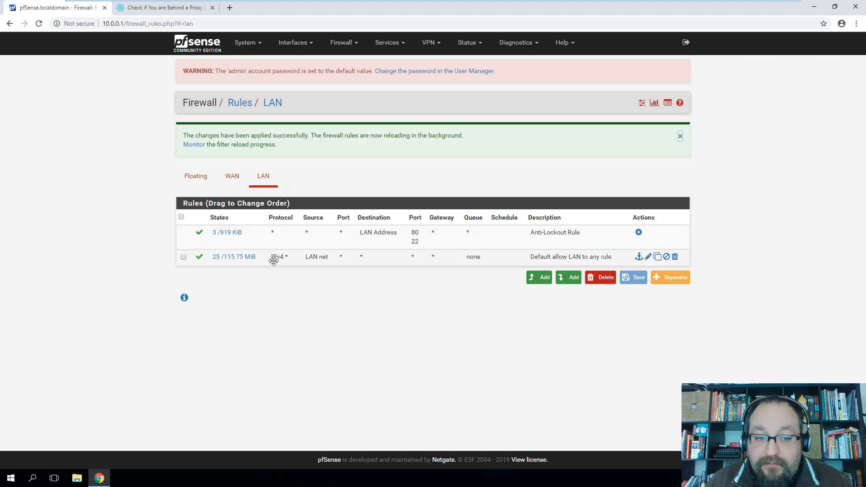
Edit the Default allow LAN rule so its destination is LAN net, and save it
left_click(648, 262)
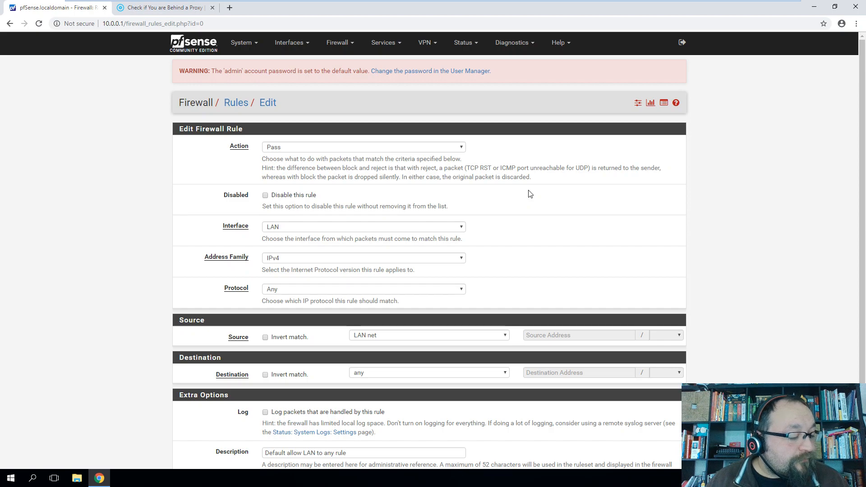
scroll(524, 212, "down", 3)
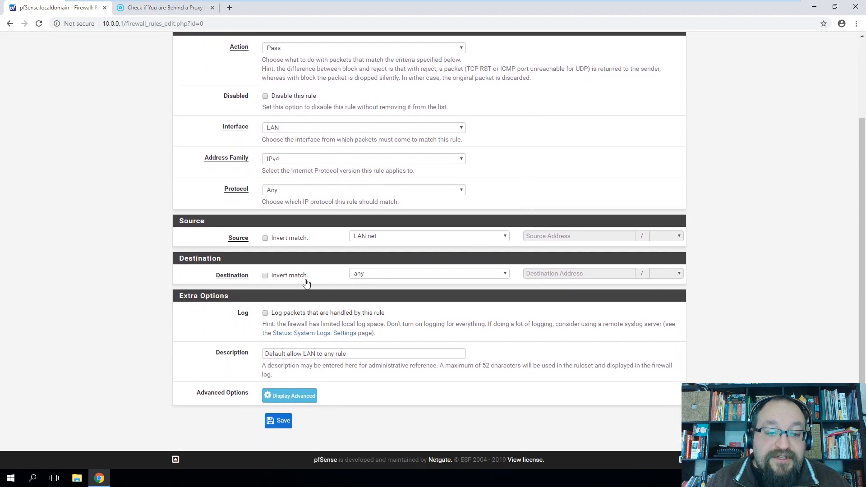
left_click(376, 274)
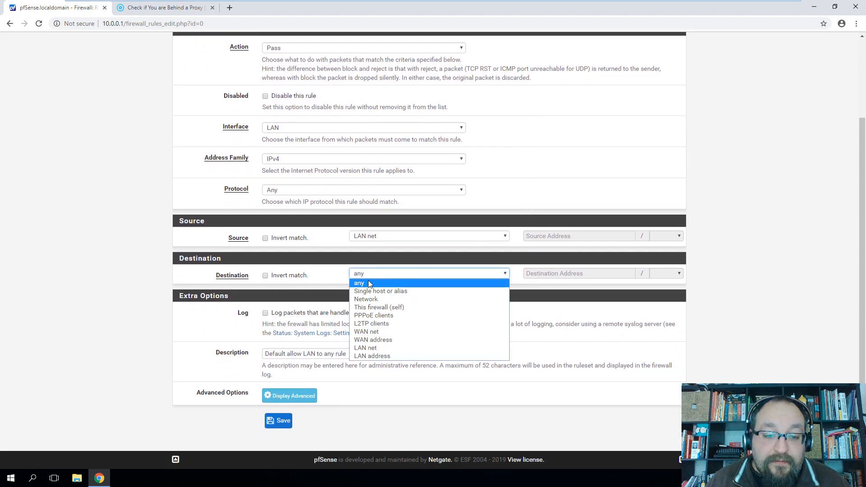
left_click(374, 348)
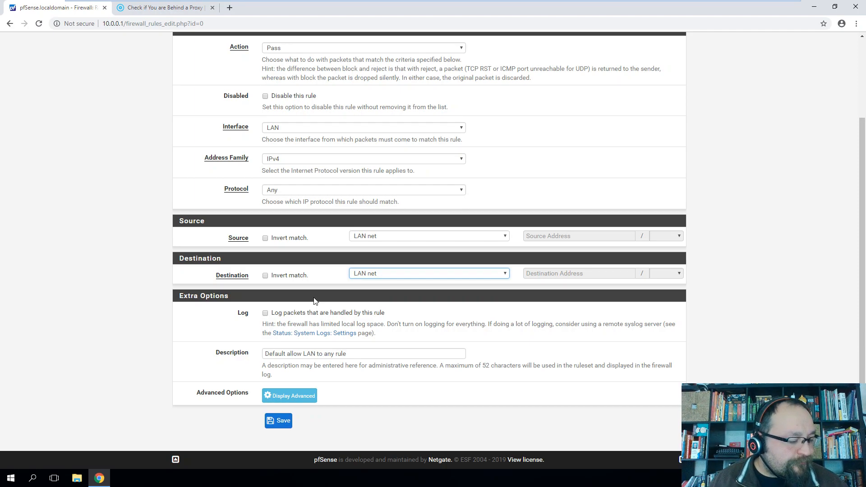
left_click(281, 421)
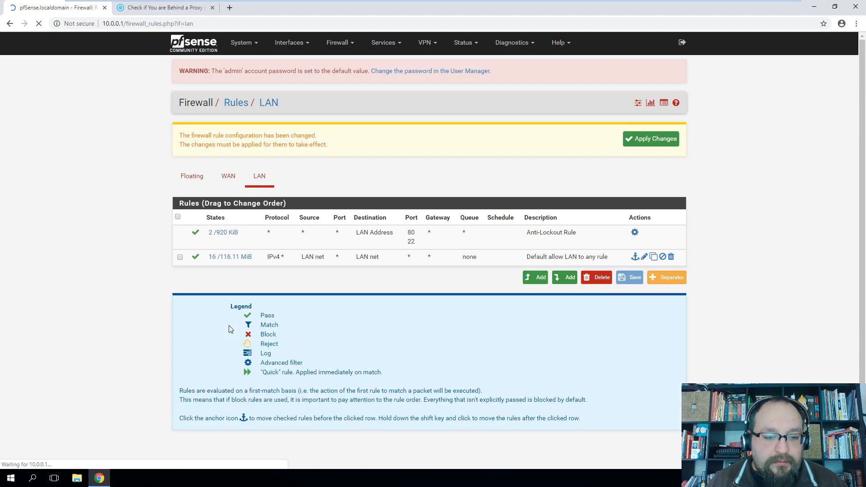
Apply the pending rule change and confirm in the Filter Reload log that it finished
left_click(654, 142)
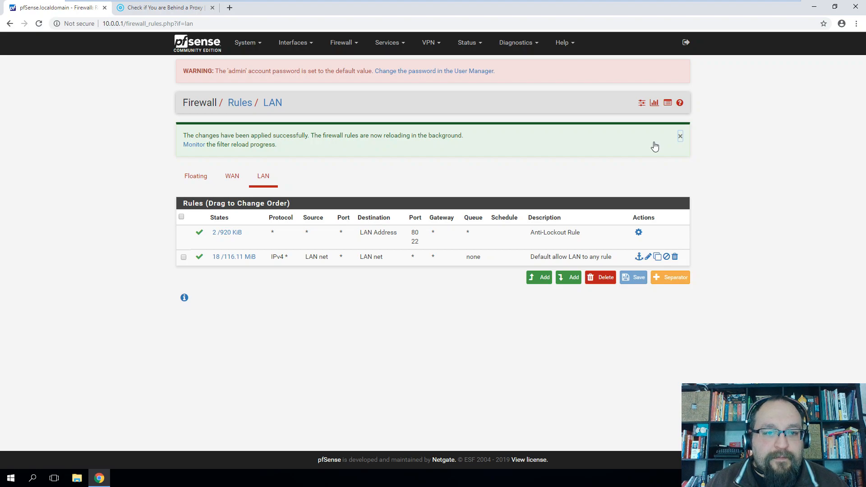
left_click(187, 147)
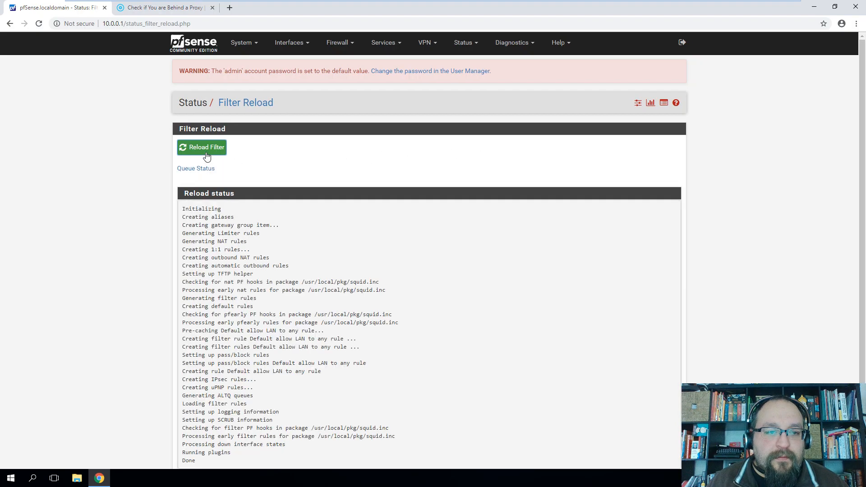
scroll(429, 253, "down", 2)
left_click_drag(214, 402, 181, 340)
left_click(368, 311)
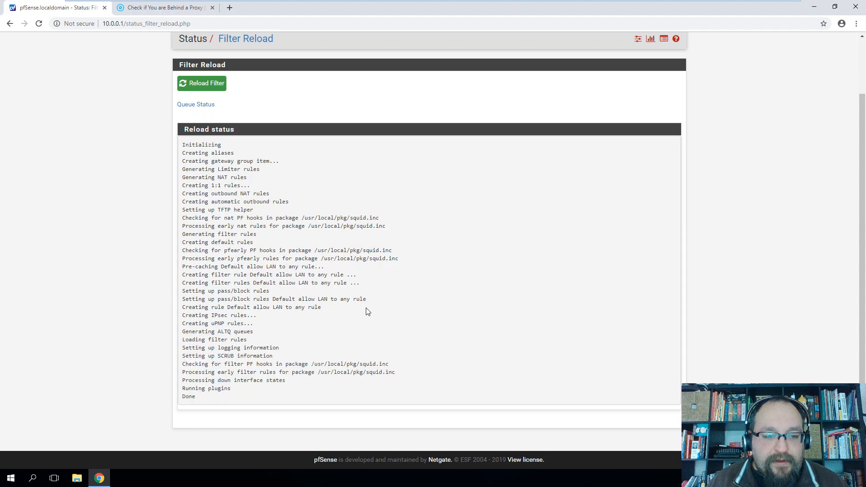
scroll(349, 308, "up", 2)
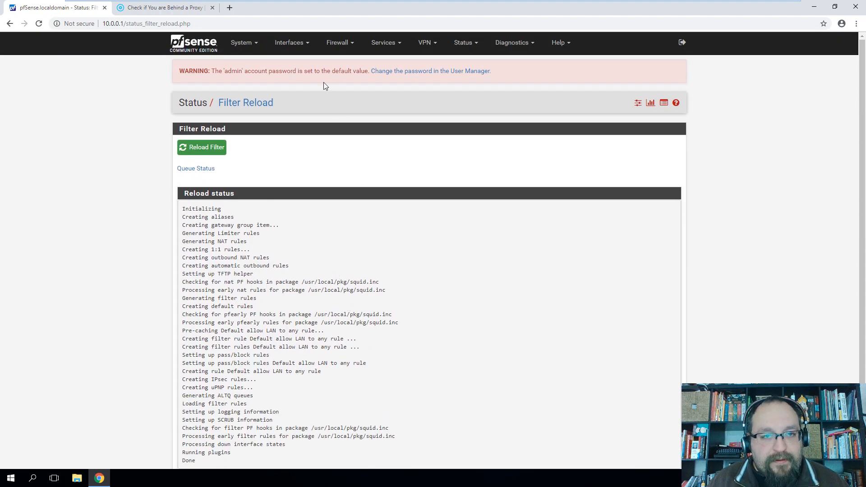
Return to the LAN tab under Firewall > Rules
left_click(346, 43)
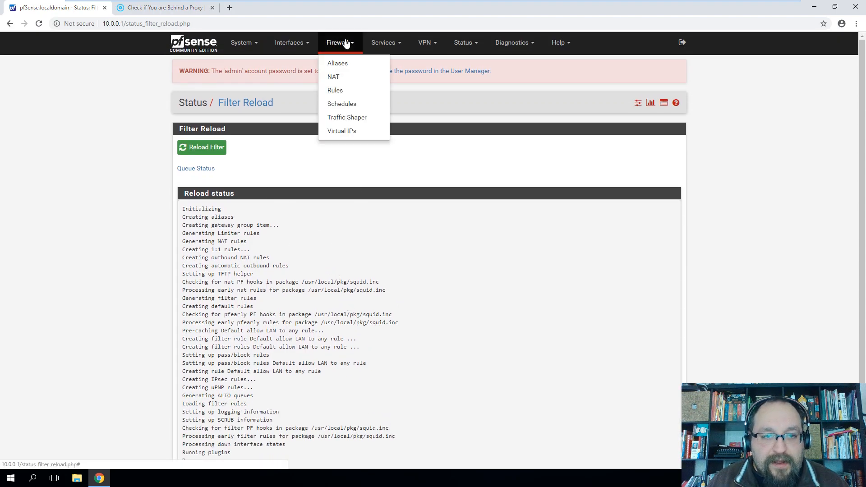
left_click(335, 90)
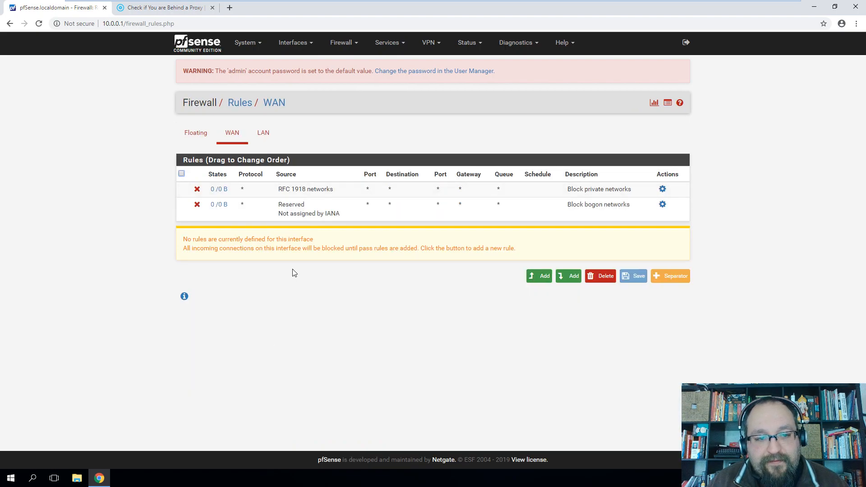
left_click(265, 141)
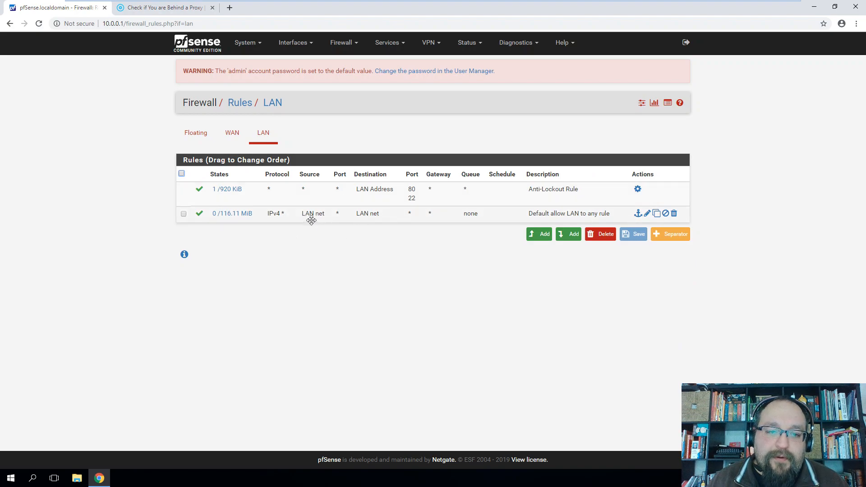
Replace the old Toolsvoid tab with a fresh run of the proxy test
left_click(181, 8)
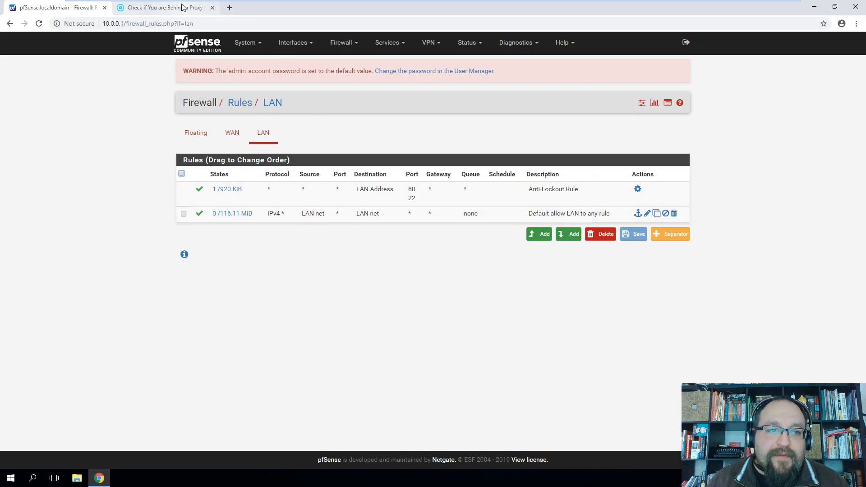
left_click(212, 7)
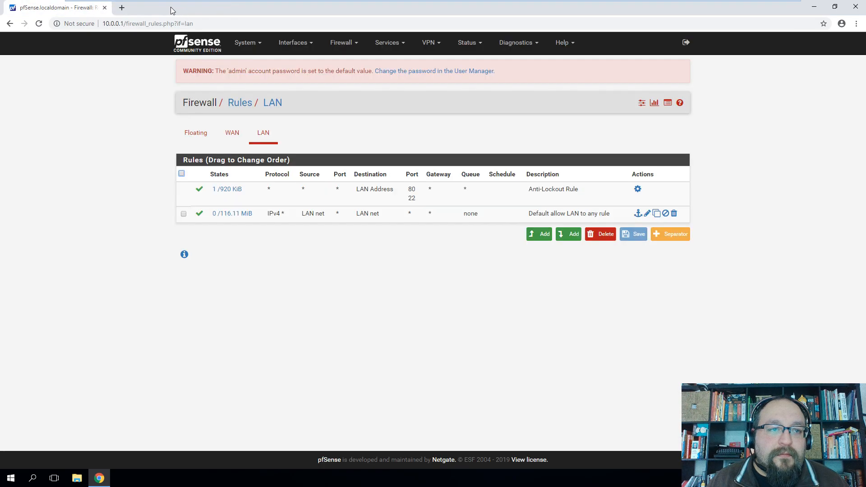
left_click(121, 9)
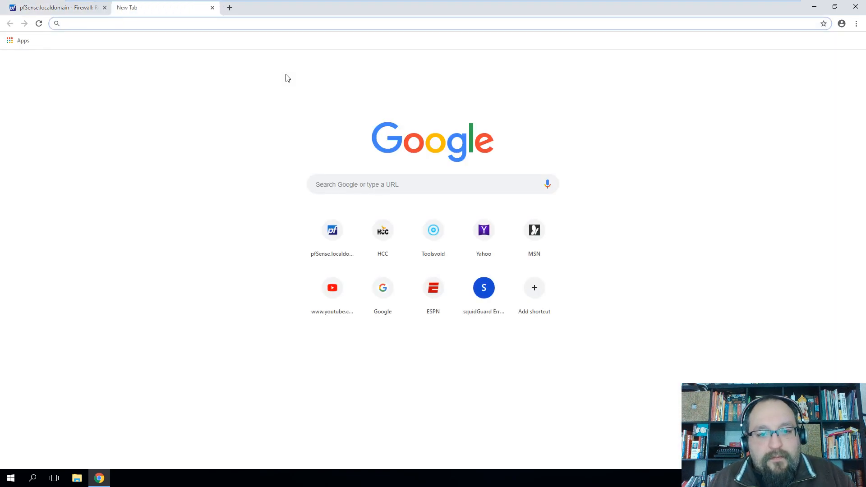
left_click(435, 239)
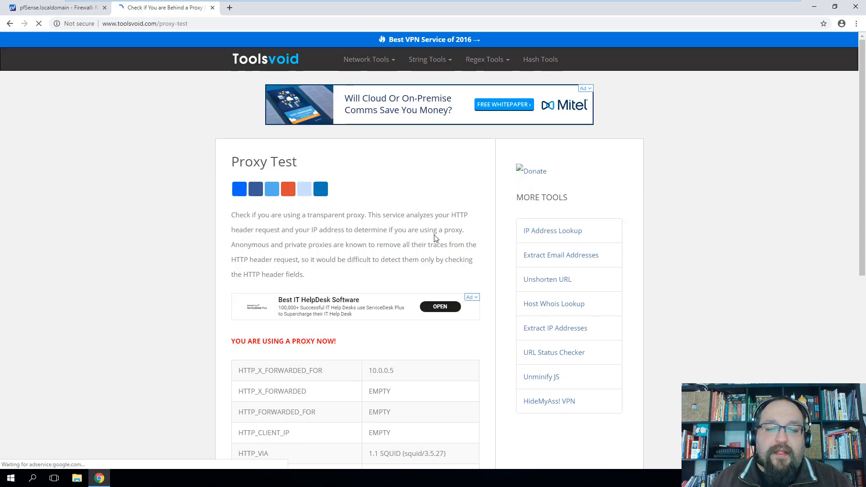
Review the proxy headers, including forwarded-for 10.0.0.5, then go back to pfSense
scroll(400, 236, "down", 5)
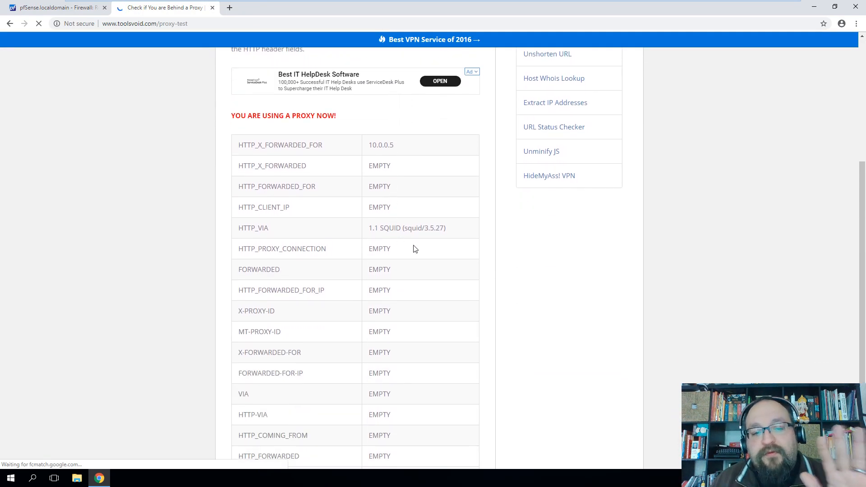
left_click_drag(400, 147, 430, 148)
scroll(414, 167, "down", 2)
left_click(420, 221)
scroll(422, 259, "up", 7)
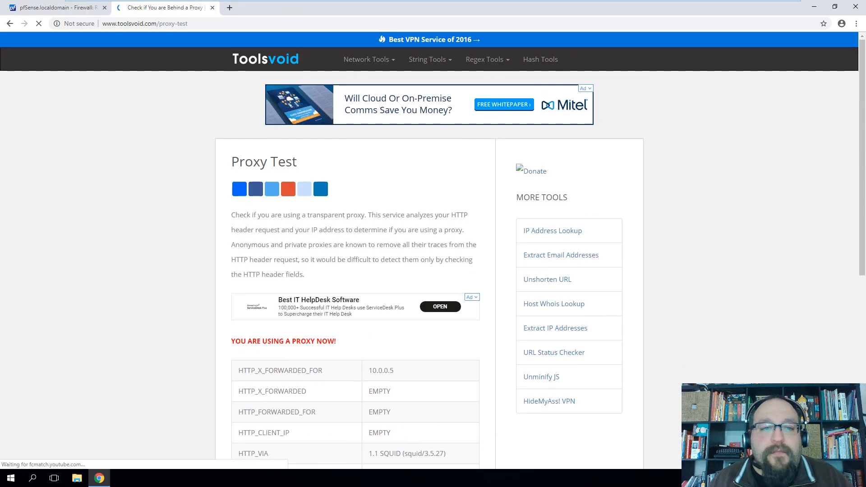
left_click(76, 7)
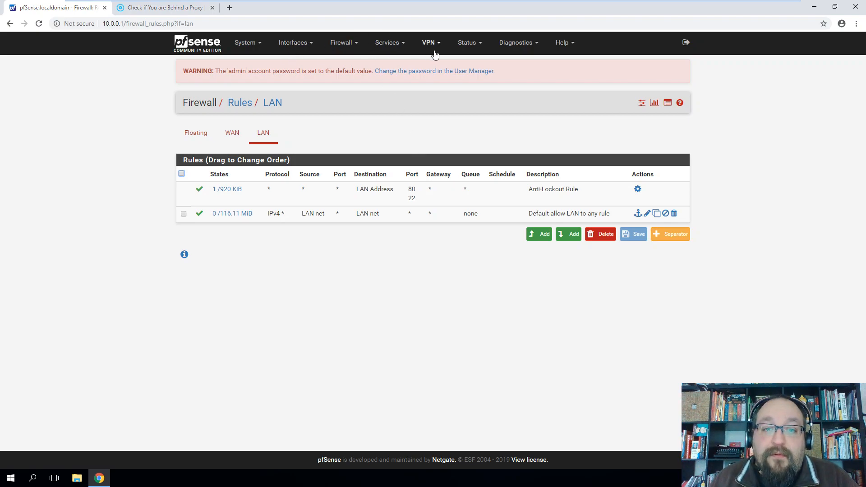
Enter hccs.edu in the Squid Proxy ACLs Blacklist and save the settings
left_click(400, 46)
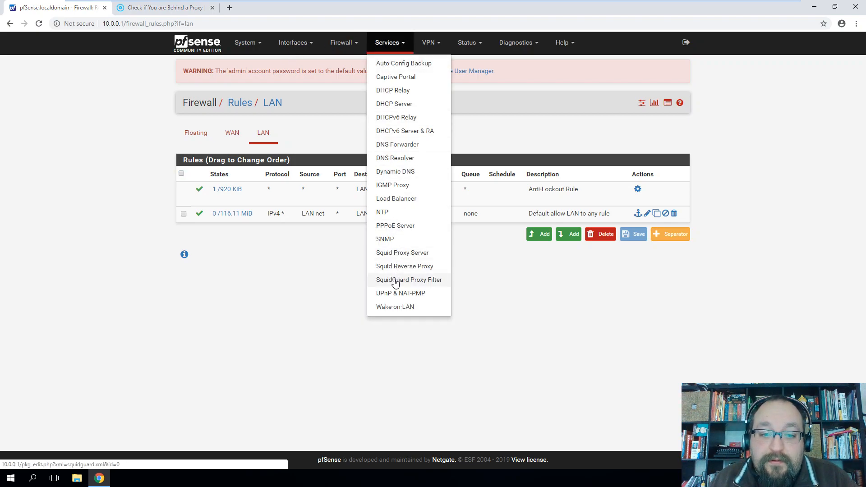
left_click(397, 254)
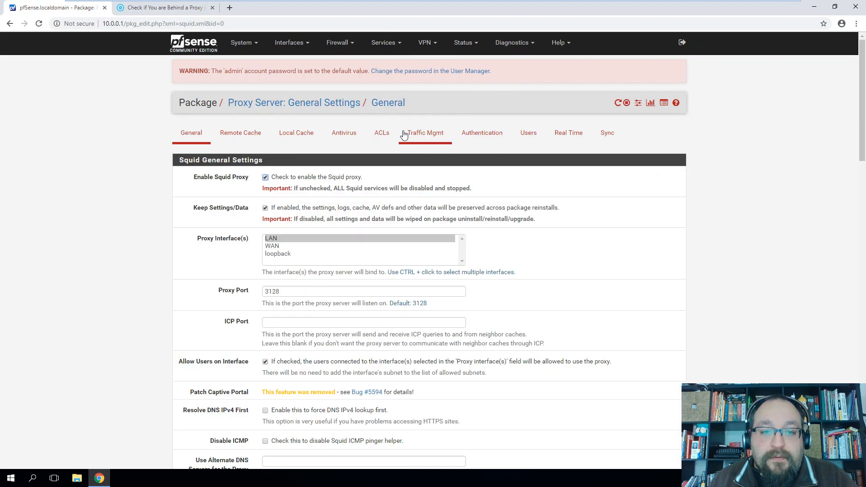
left_click(382, 135)
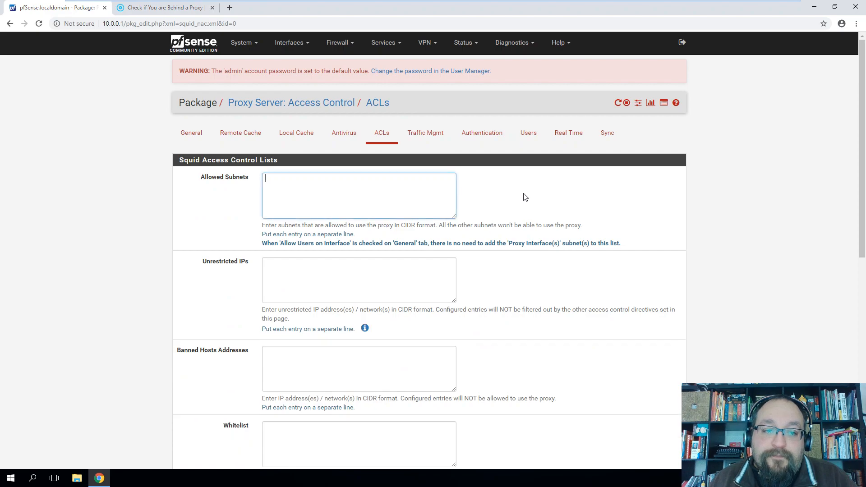
scroll(520, 193, "down", 5)
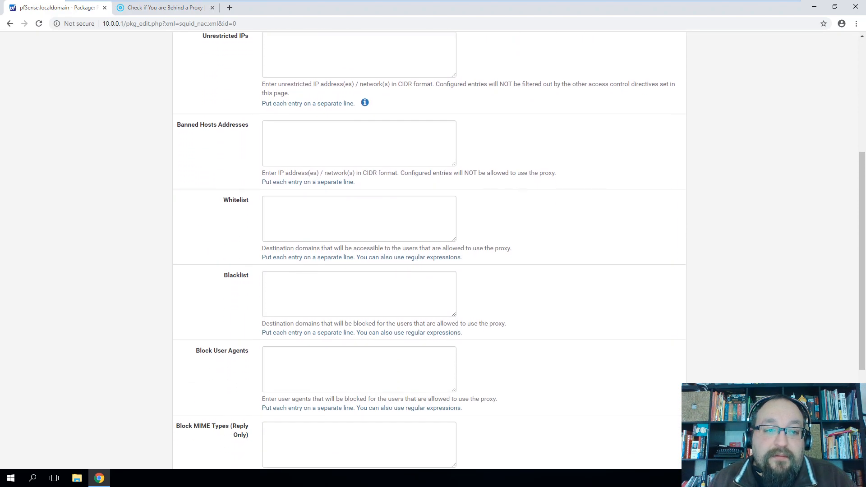
left_click(372, 291)
type("hccs.edu")
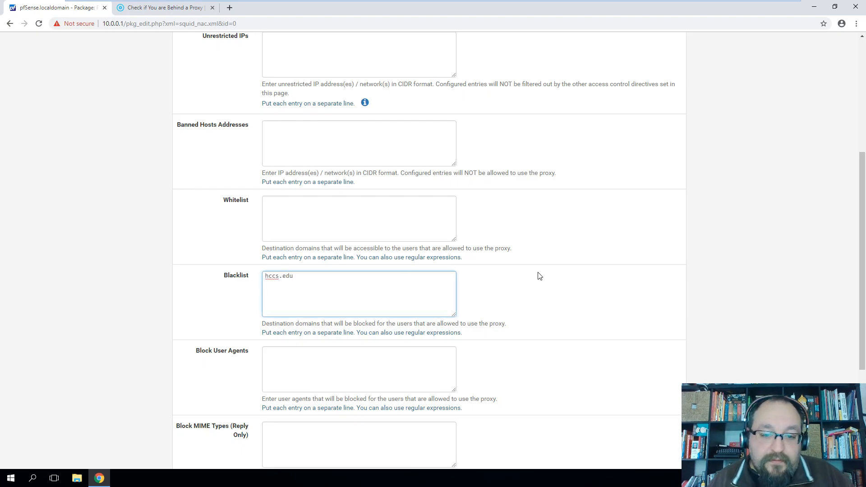
left_click(541, 277)
scroll(544, 276, "down", 4)
left_click(279, 422)
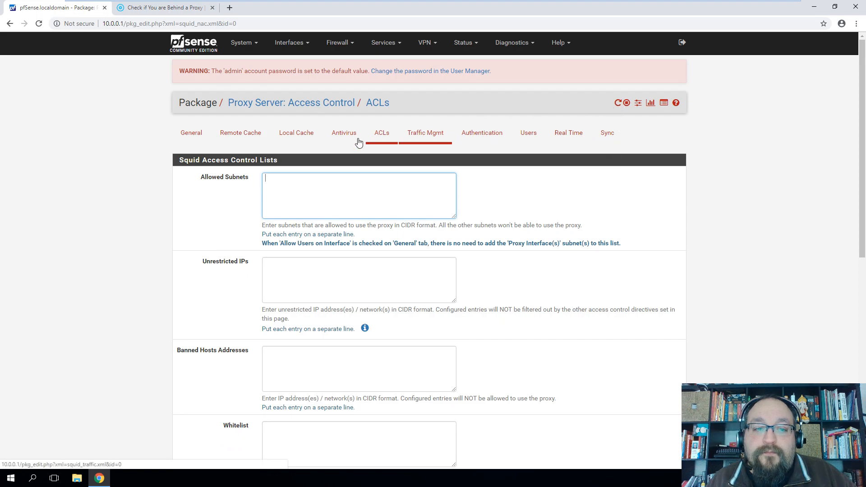
Load hccs.edu in a new tab, which still opens normally, then open Chrome Settings
left_click(230, 8)
type("h")
key("Return")
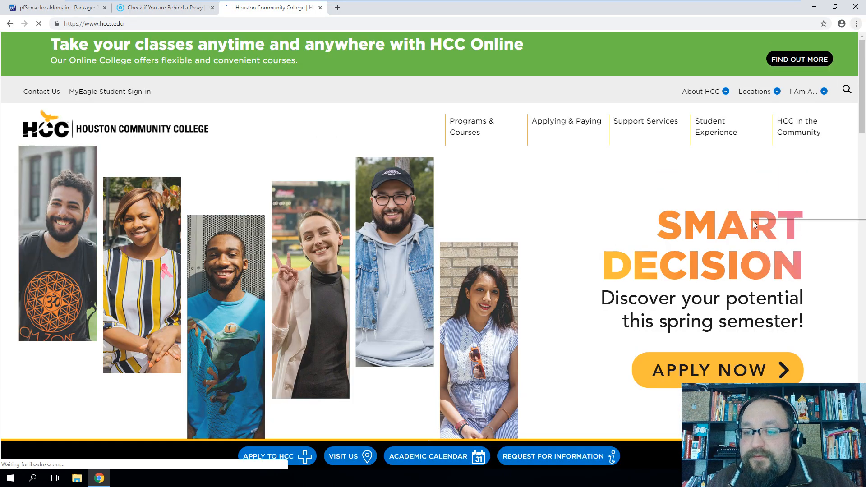
left_click(857, 23)
left_click(780, 189)
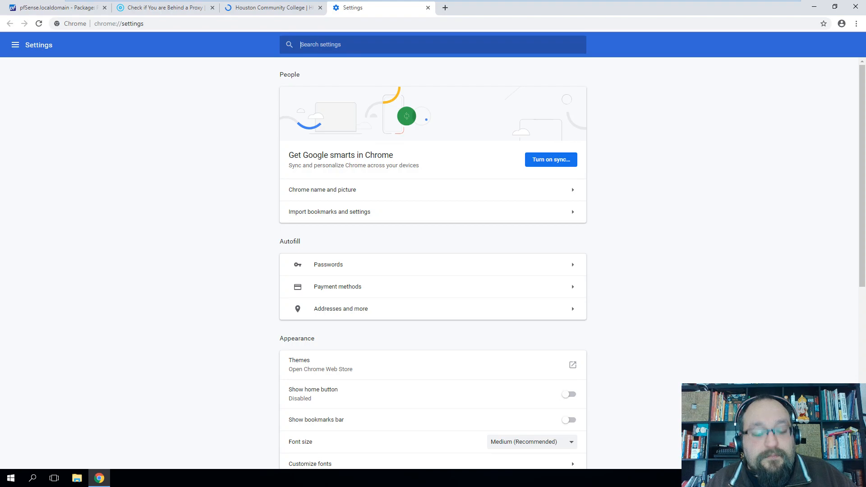
Search Settings for 'cache' and clear browsing data with time range All time
type("cache")
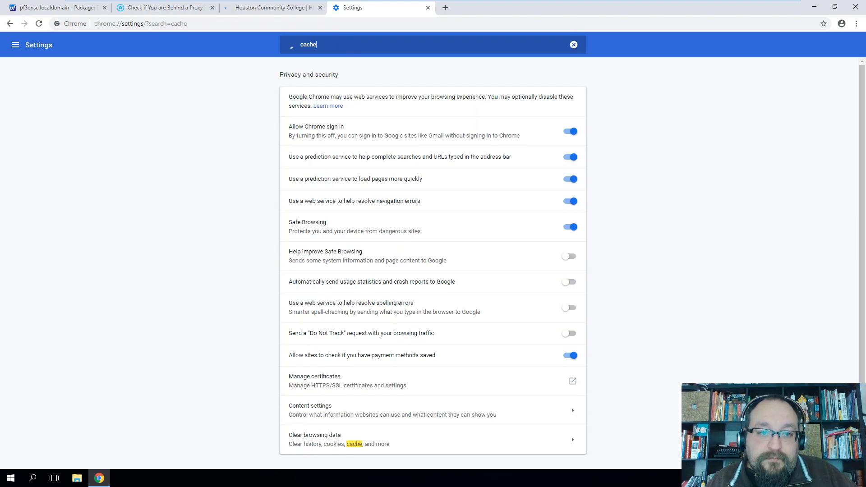
left_click(402, 441)
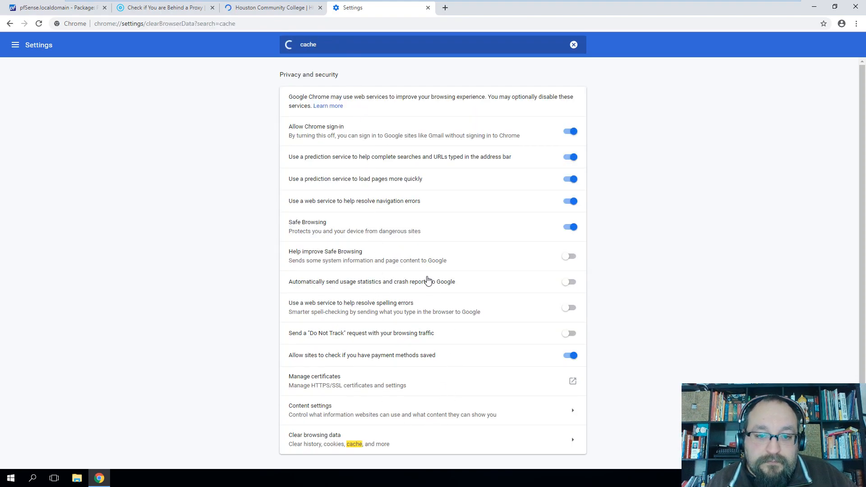
left_click(449, 194)
left_click(393, 234)
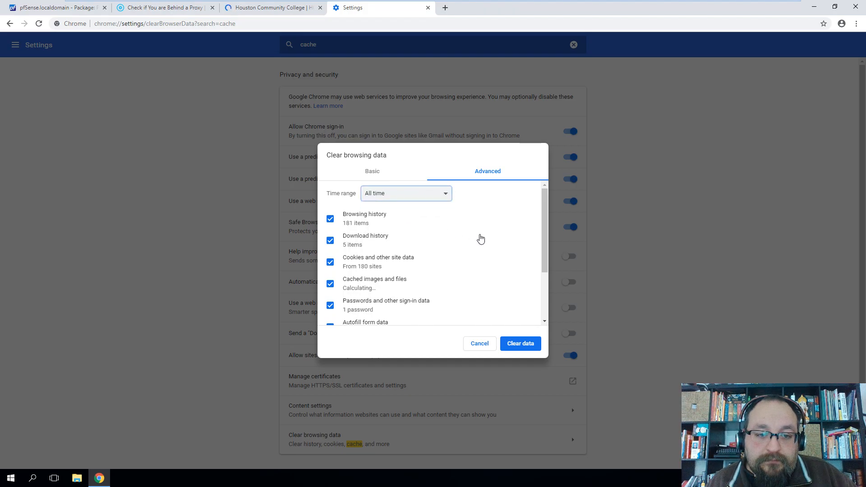
scroll(428, 254, "down", 3)
left_click(518, 351)
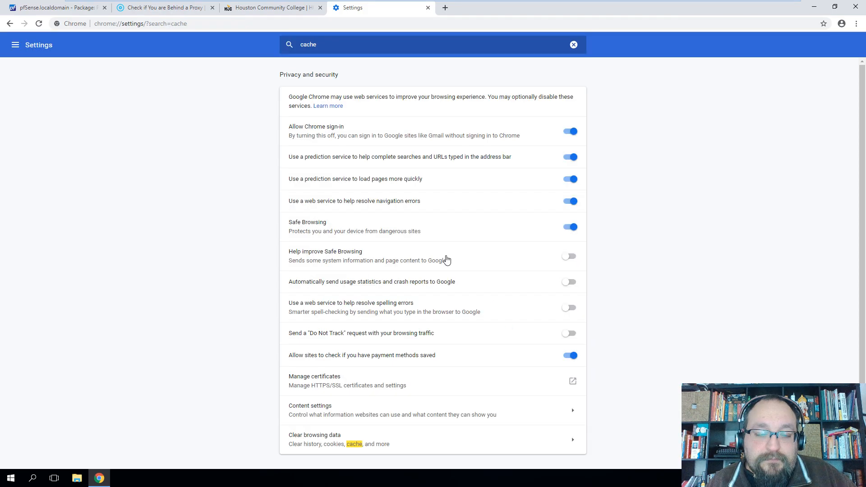
Close the Settings, Houston Community College and proxy-check tabs
left_click(428, 8)
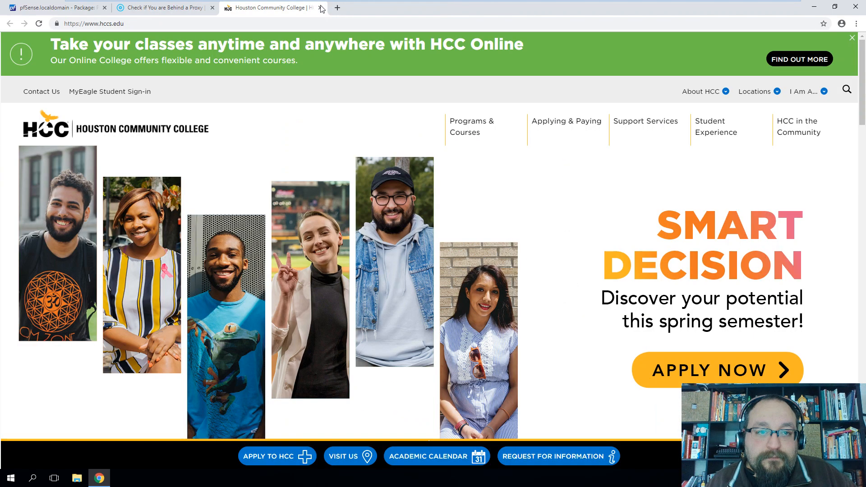
left_click(320, 7)
left_click(212, 7)
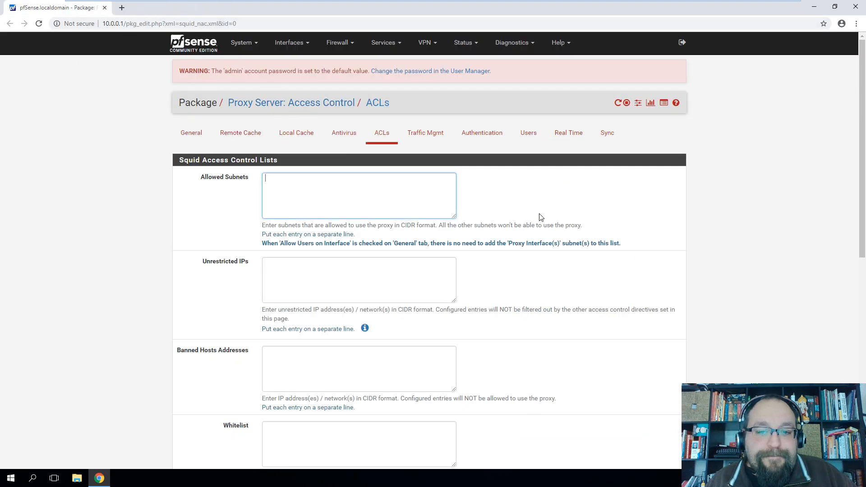
scroll(537, 210, "down", 9)
scroll(540, 261, "up", 10)
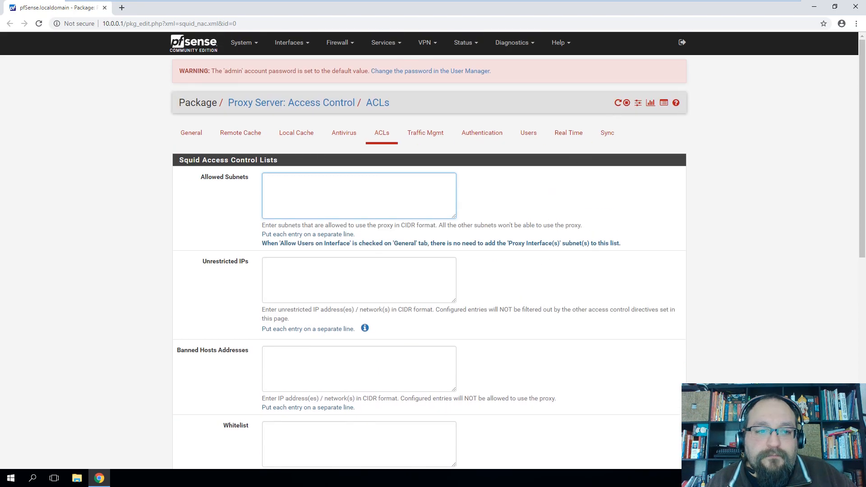
Load hccs.edu in a new tab and examine the resulting Access Denied error page
left_click(122, 10)
type("hccs")
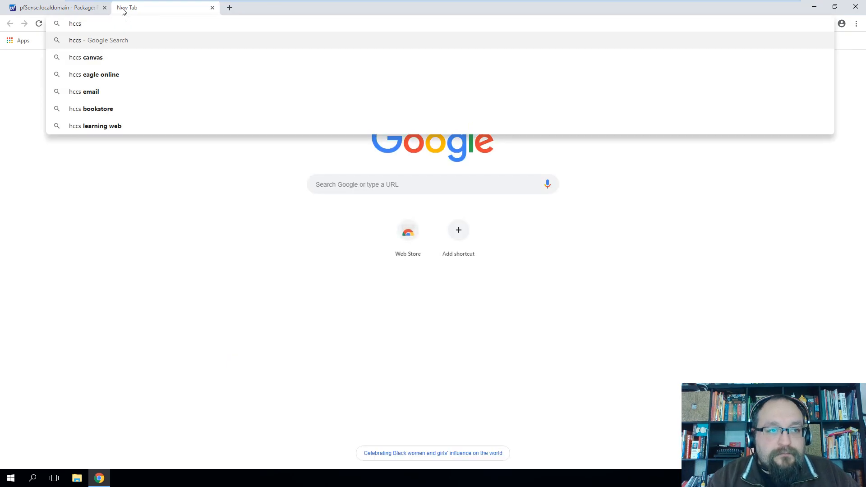
type(".edu")
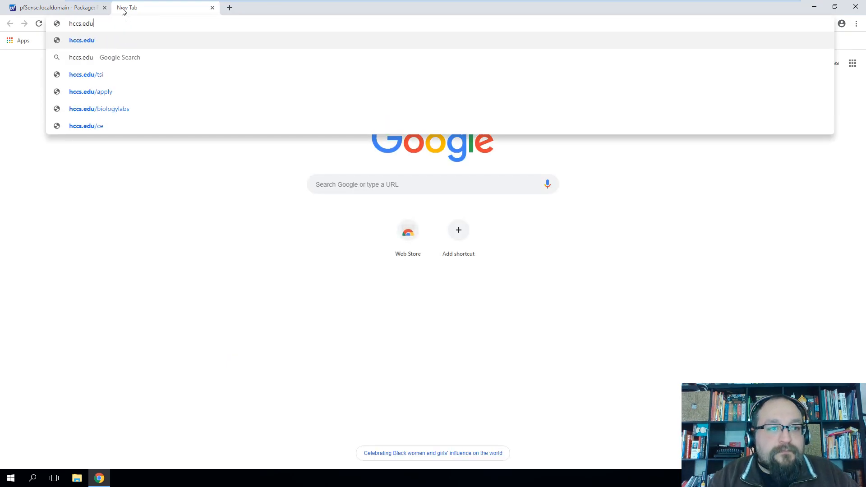
key("Return")
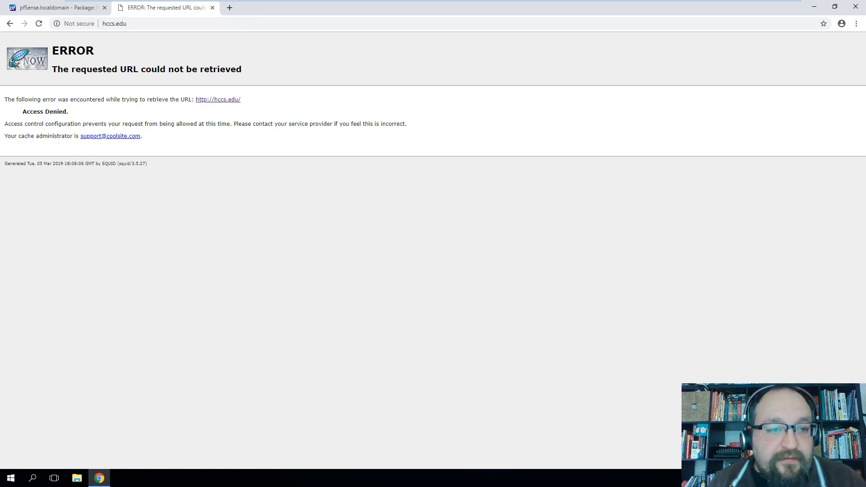
left_click_drag(51, 49, 253, 63)
left_click_drag(4, 99, 254, 175)
left_click(230, 193)
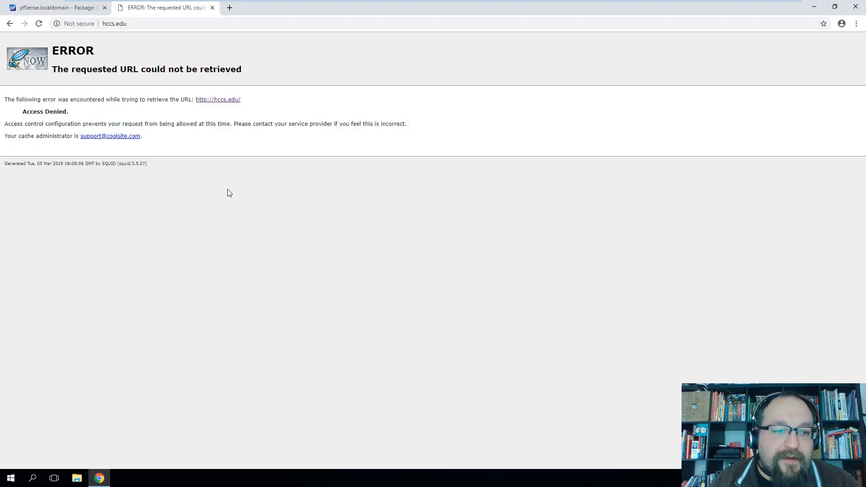
right_click(228, 189)
View the Access Denied page's source and scroll to its footer
left_click(272, 283)
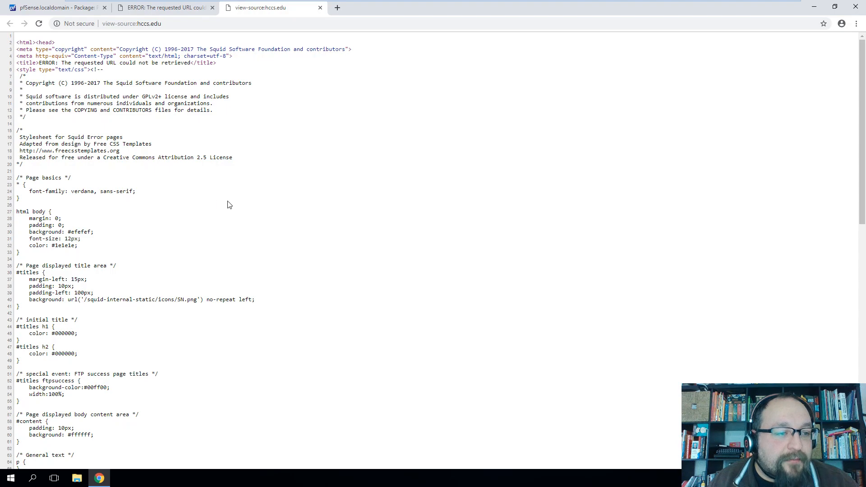
scroll(237, 202, "down", 1)
scroll(243, 173, "down", 4)
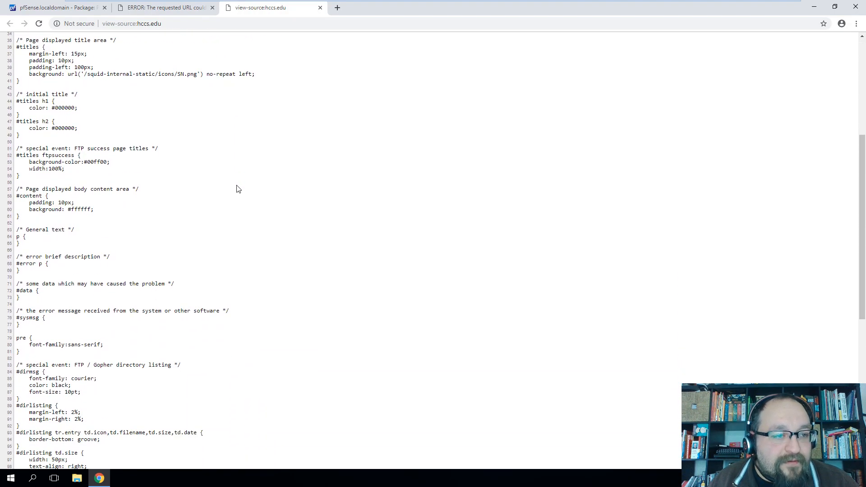
scroll(238, 189, "down", 4)
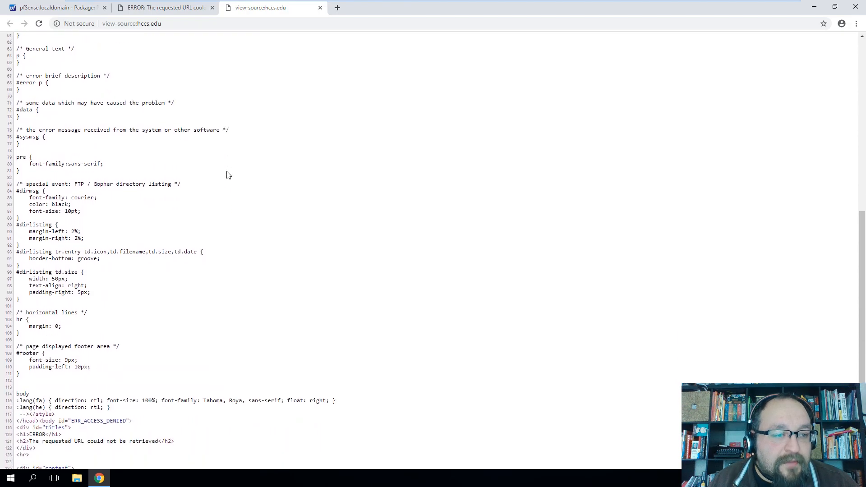
scroll(228, 175, "down", 4)
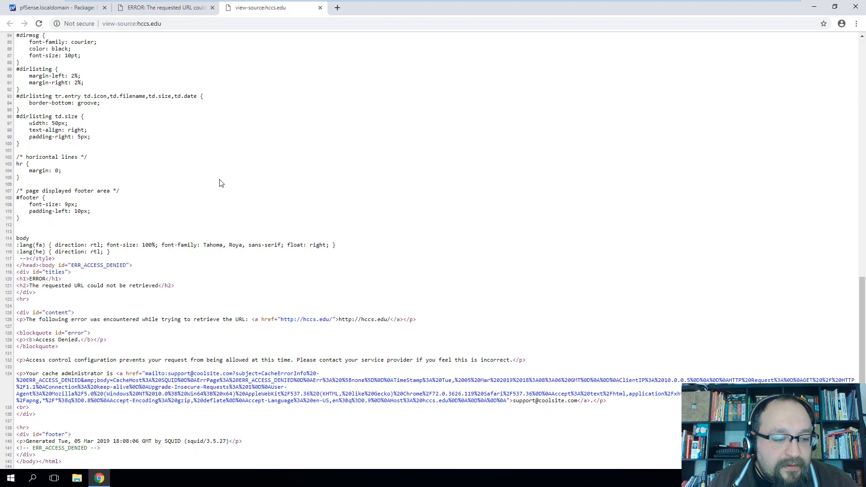
Highlight the Squid 3.5.27 version and the access control message in the source
left_click_drag(184, 441, 224, 441)
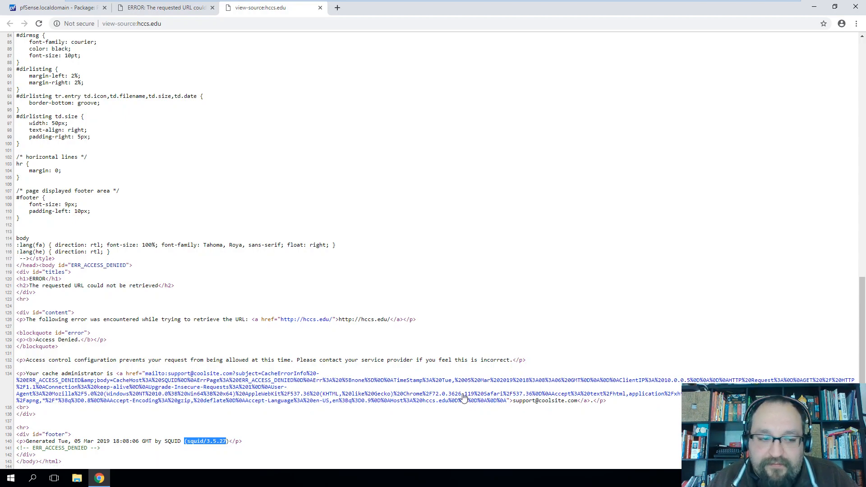
left_click_drag(35, 360, 258, 359)
left_click(137, 365)
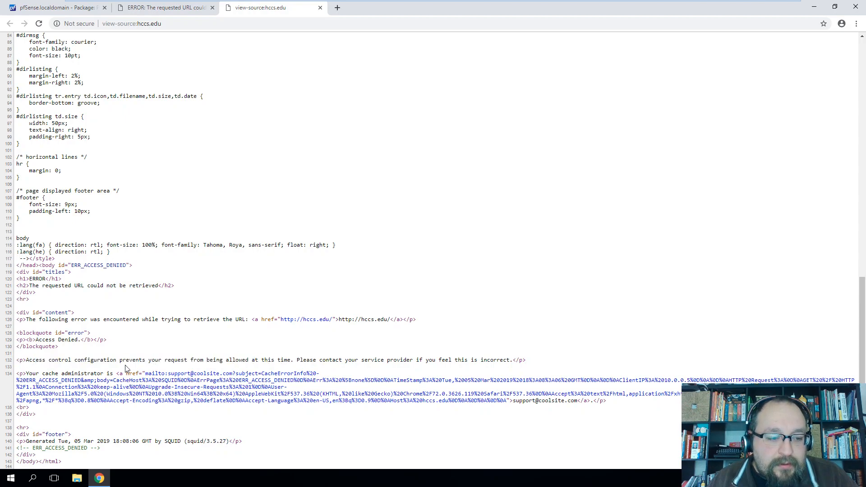
left_click_drag(80, 360, 332, 360)
left_click_drag(449, 372, 497, 361)
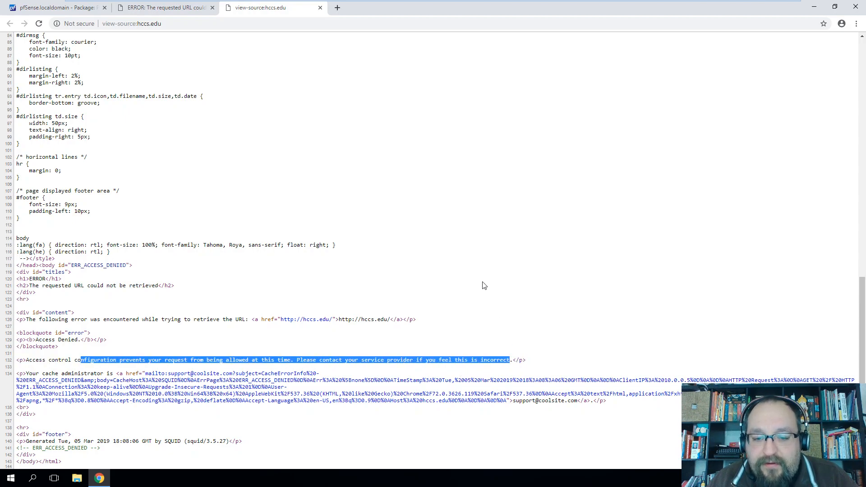
left_click(75, 10)
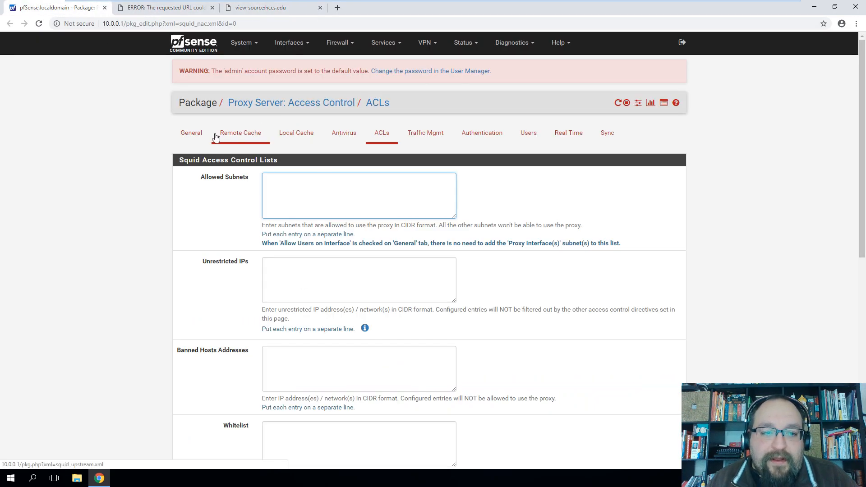
Log back in to pfSense with the admin credentials and dismiss the save-password prompt
left_click(182, 135)
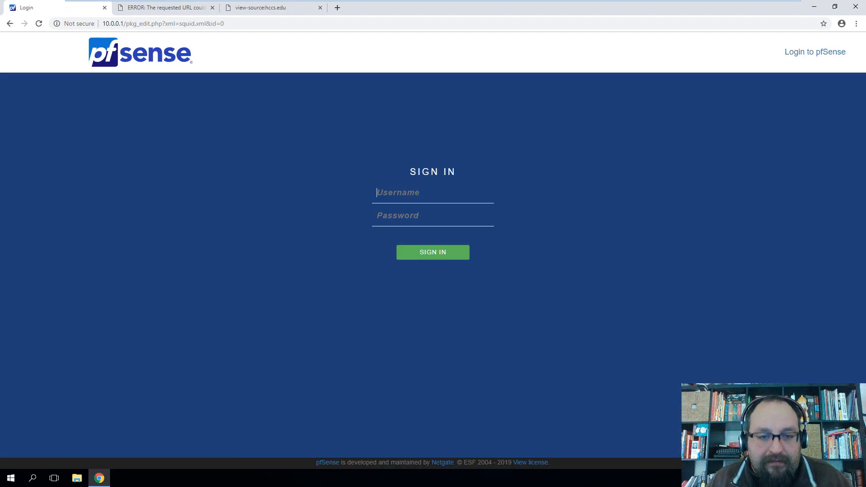
type("admin")
key("Tab")
type("pfsense")
key("Return")
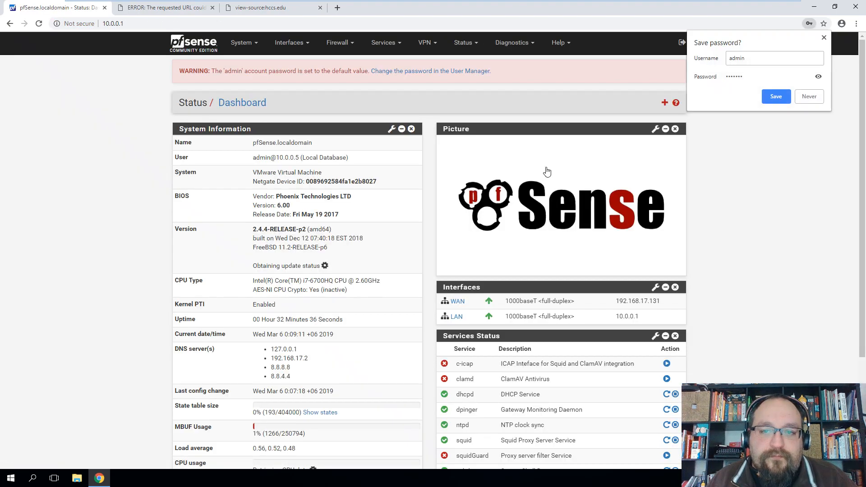
left_click(825, 38)
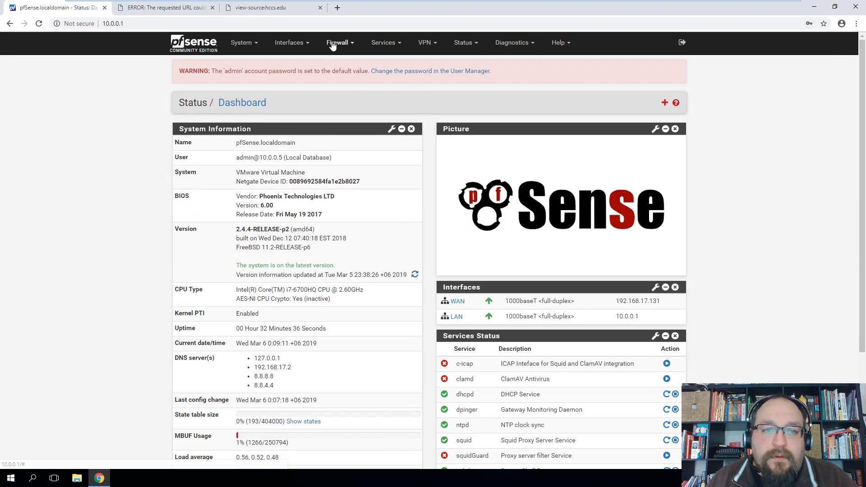
Enable Suppress Squid Version in the Squid Proxy Server settings and save
left_click(386, 44)
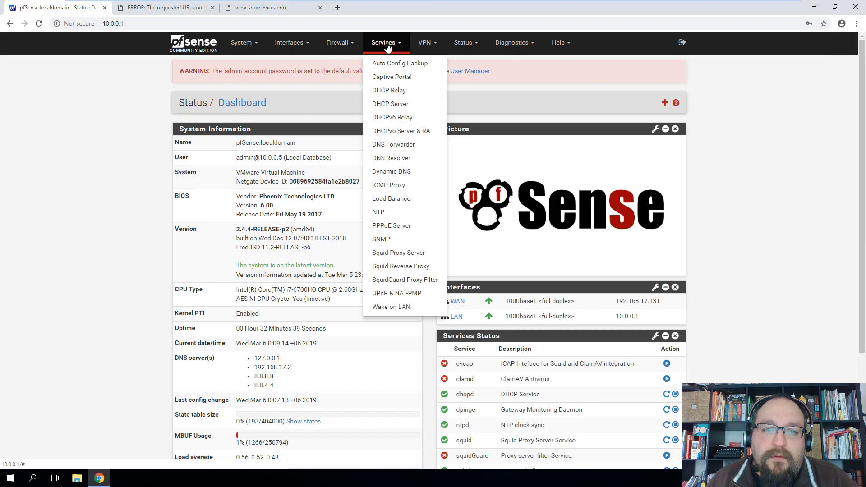
left_click(401, 253)
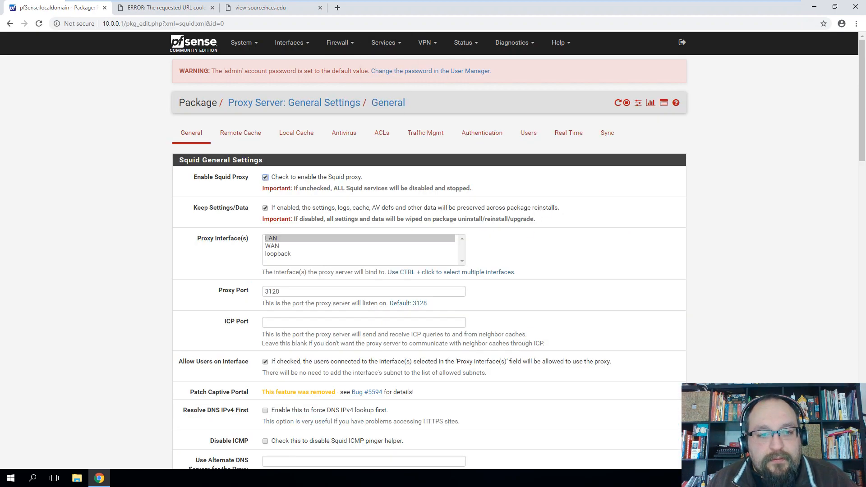
scroll(481, 223, "down", 15)
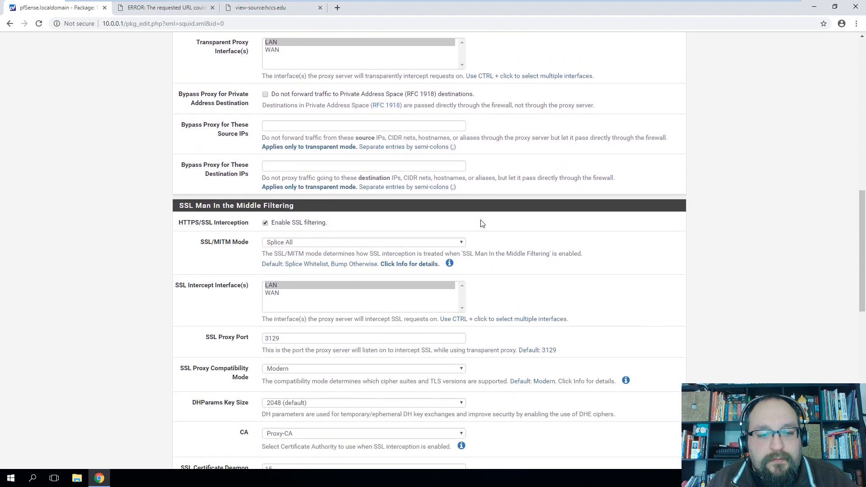
scroll(481, 224, "down", 8)
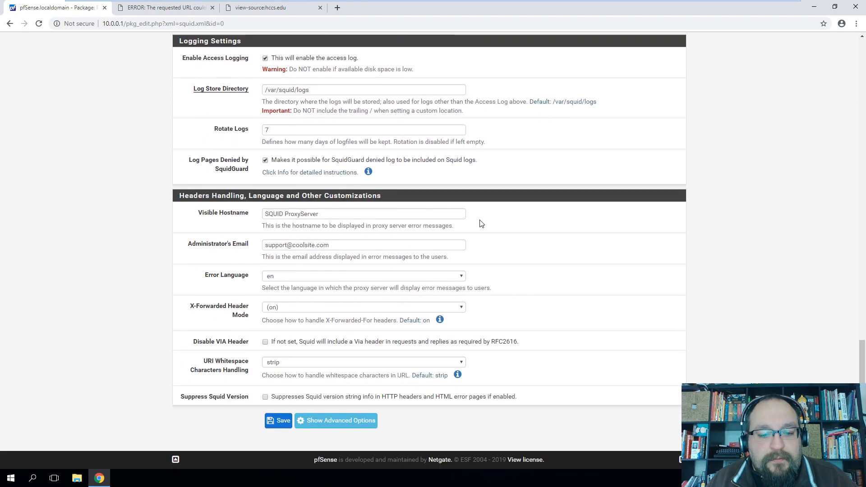
left_click(266, 397)
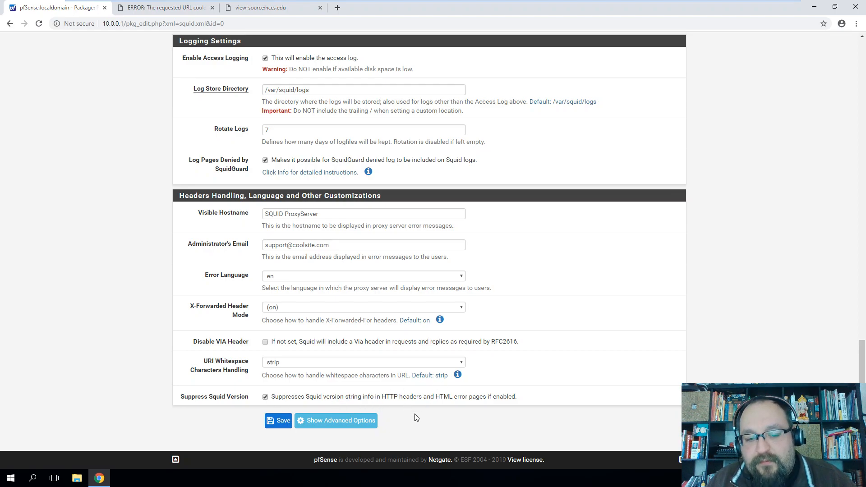
left_click(273, 421)
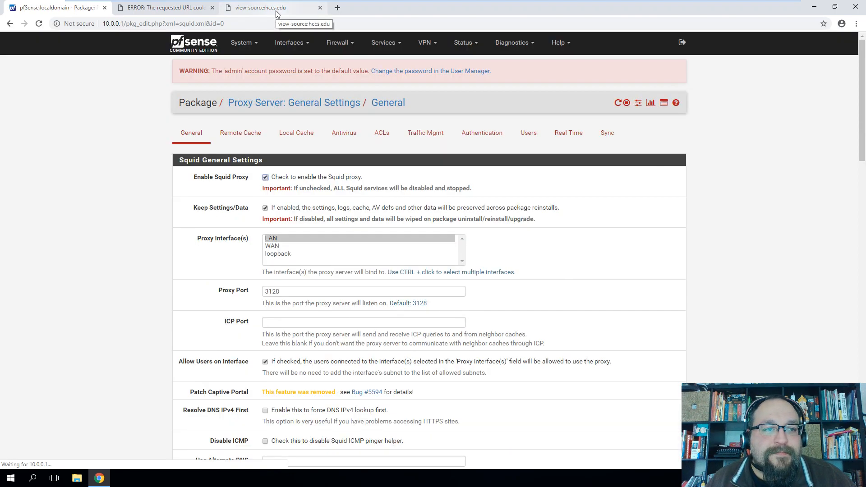
Close the page source tab, check hccs.edu's Not secure info, and load espn.com
left_click(276, 9)
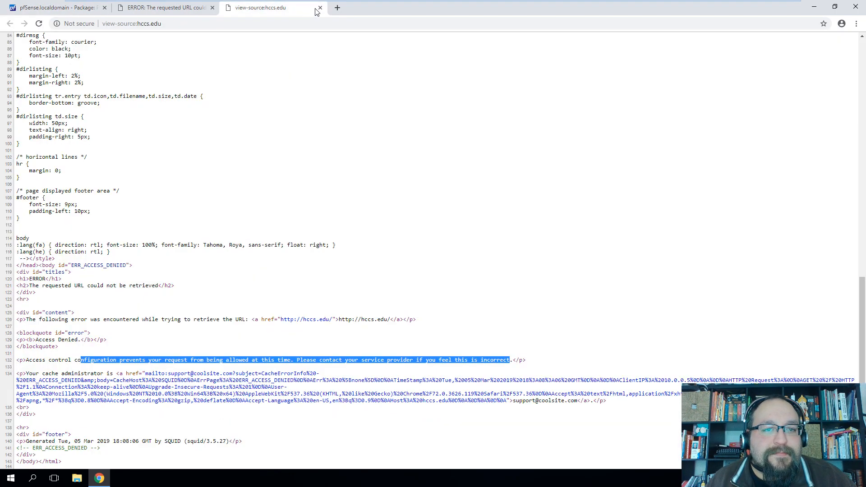
left_click(321, 7)
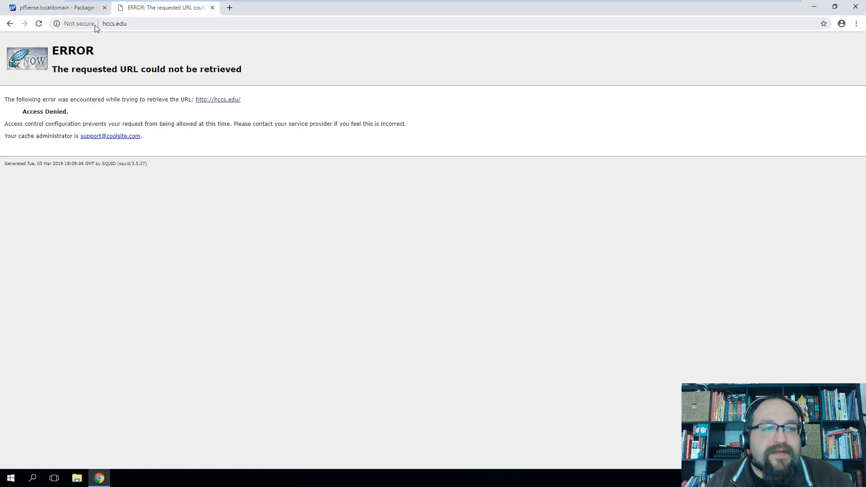
left_click(79, 24)
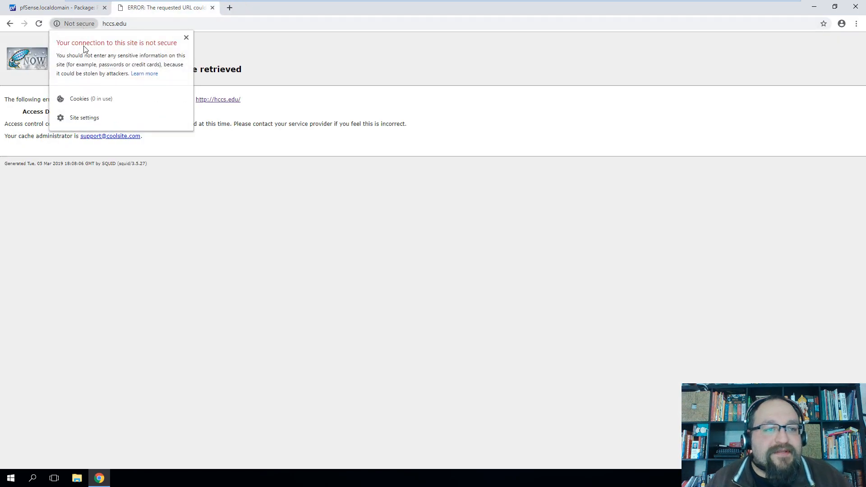
left_click(186, 38)
left_click(158, 23)
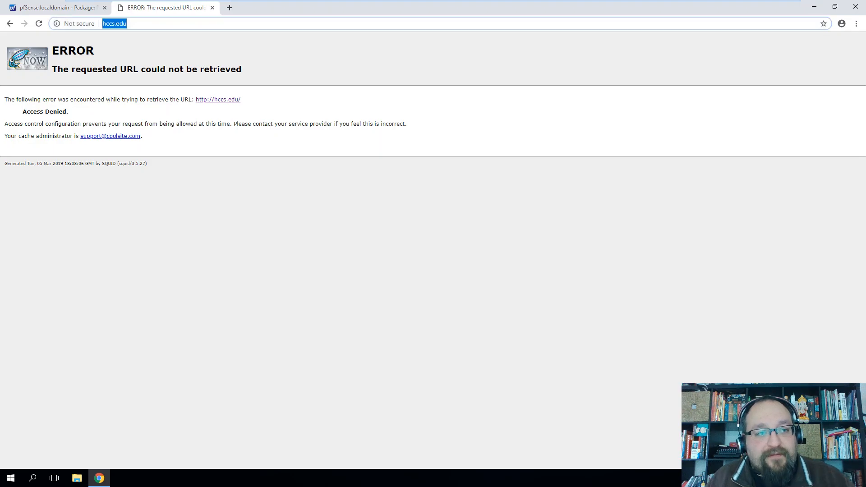
type("espn.com")
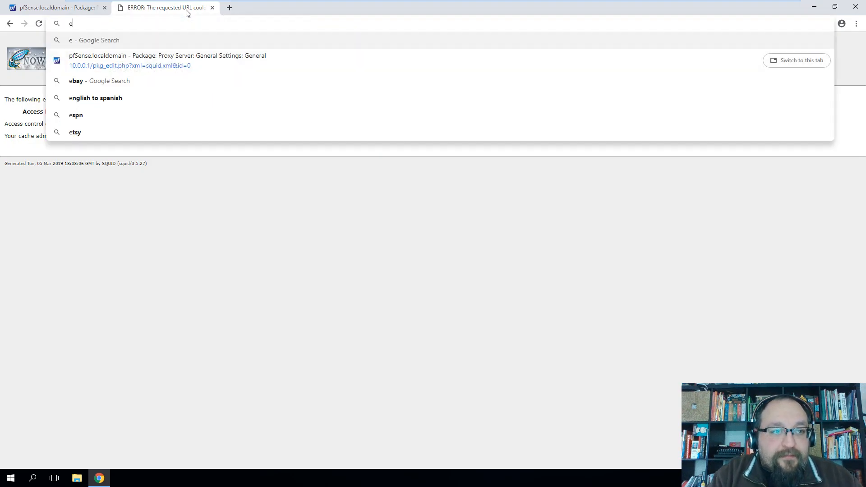
key("Return")
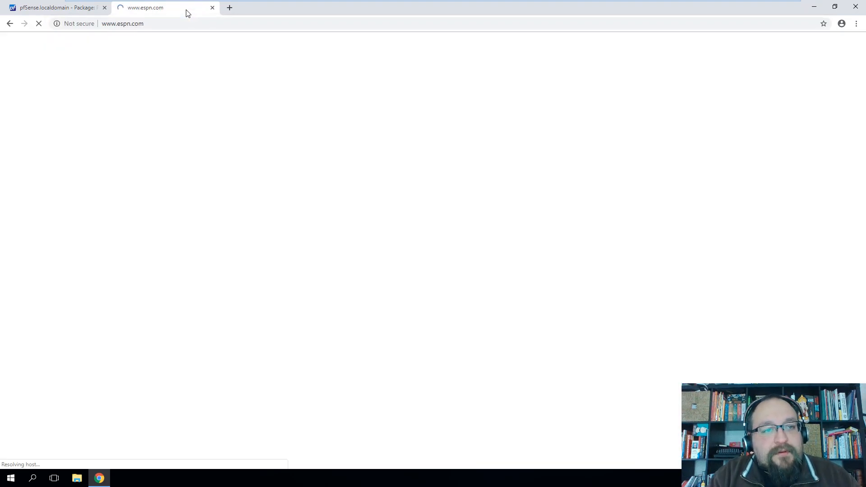
Reload hccs.edu, correcting the mistyped 'hccs.edus', to get the Access Denied page
key("ctrl+l")
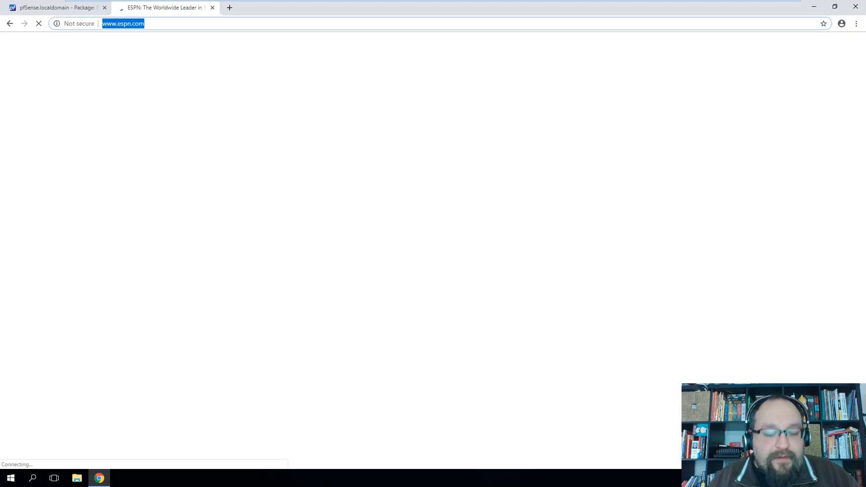
type("hccs.edu")
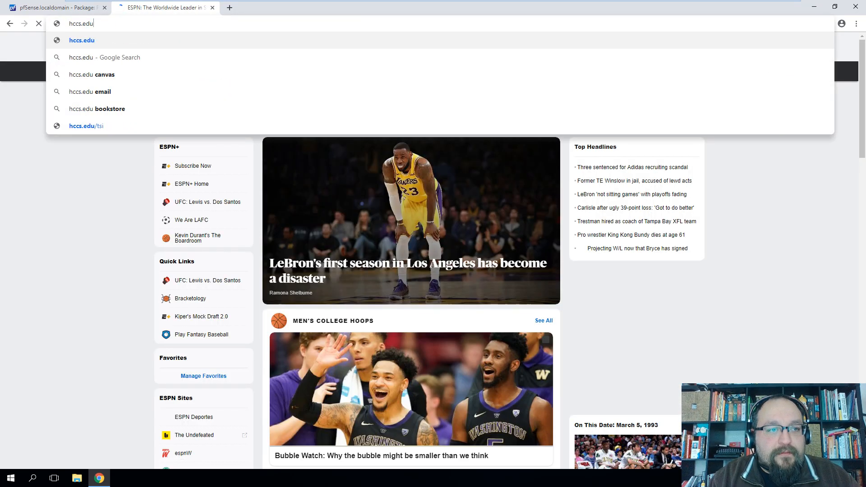
type("s")
key("Return")
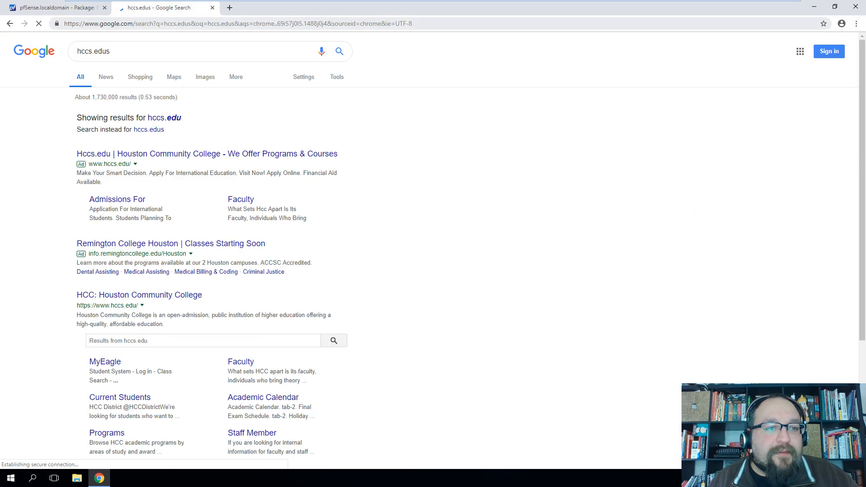
left_click(160, 23)
type("h")
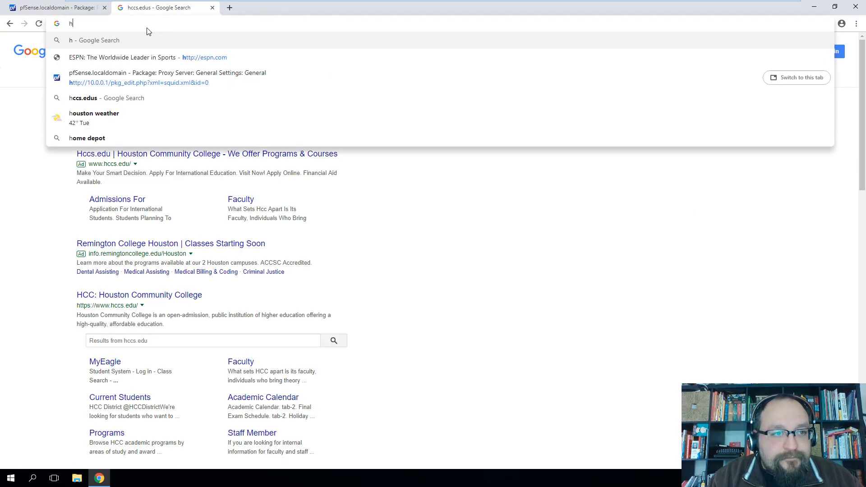
type("cc.")
key("BackSpace")
type("s.edu")
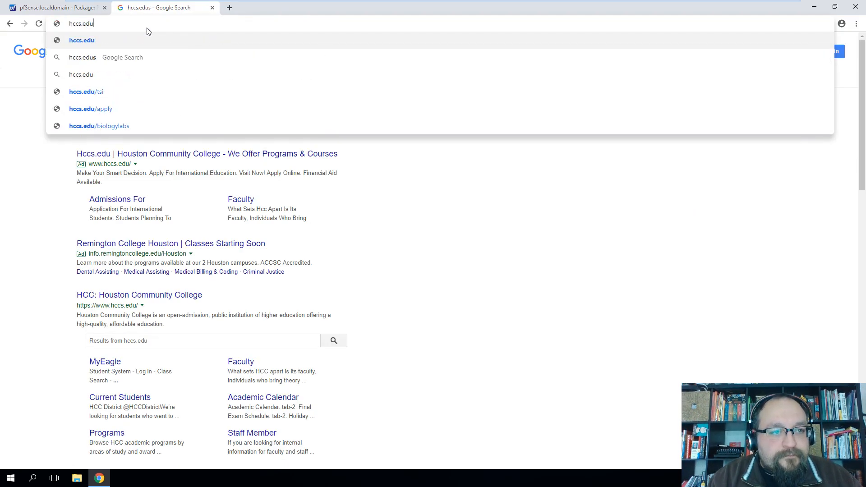
key("Return")
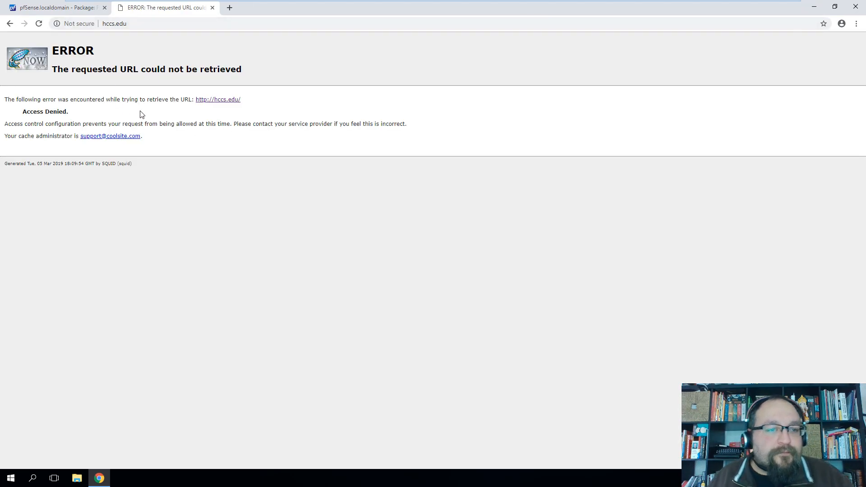
Clear Chrome's cached browsing data from the settings found by searching 'cache'
left_click(856, 24)
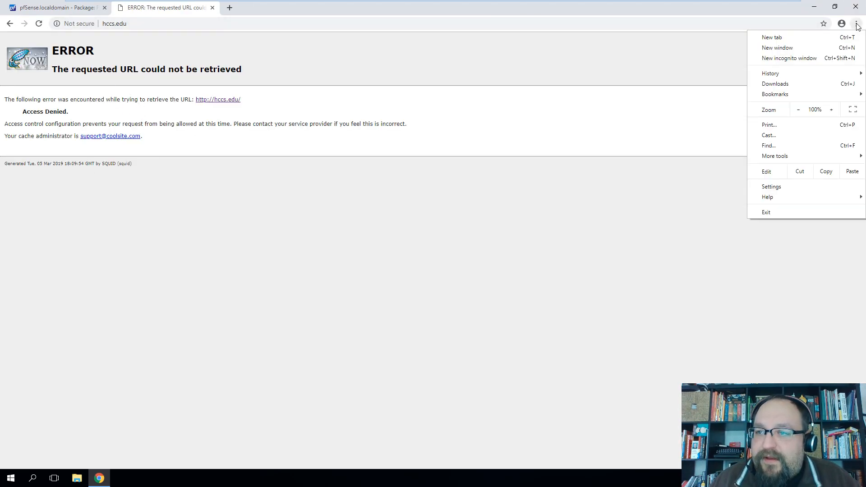
left_click(797, 189)
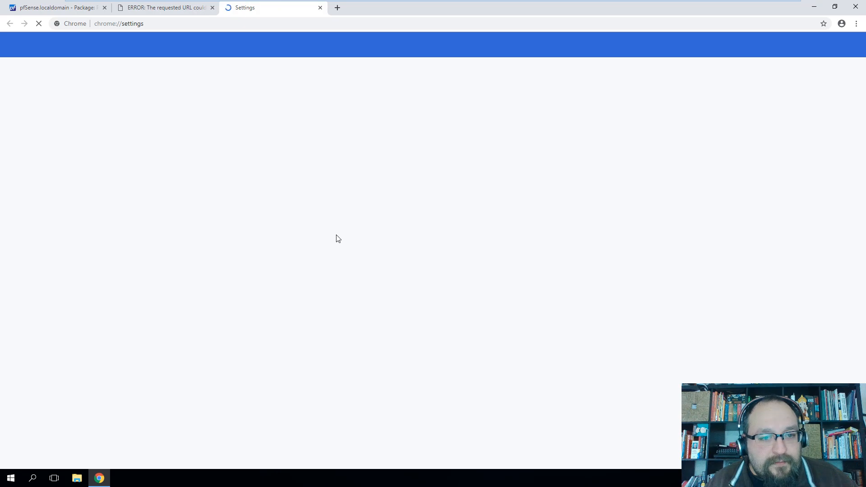
type("cache")
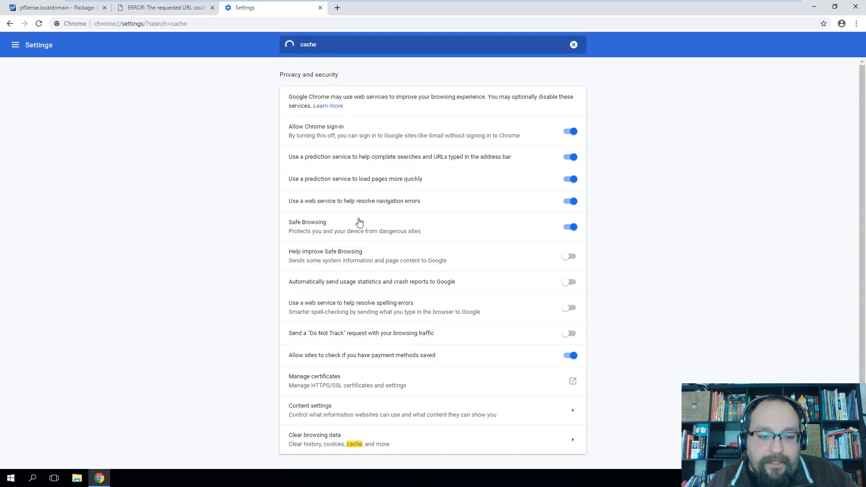
left_click(384, 440)
left_click(517, 348)
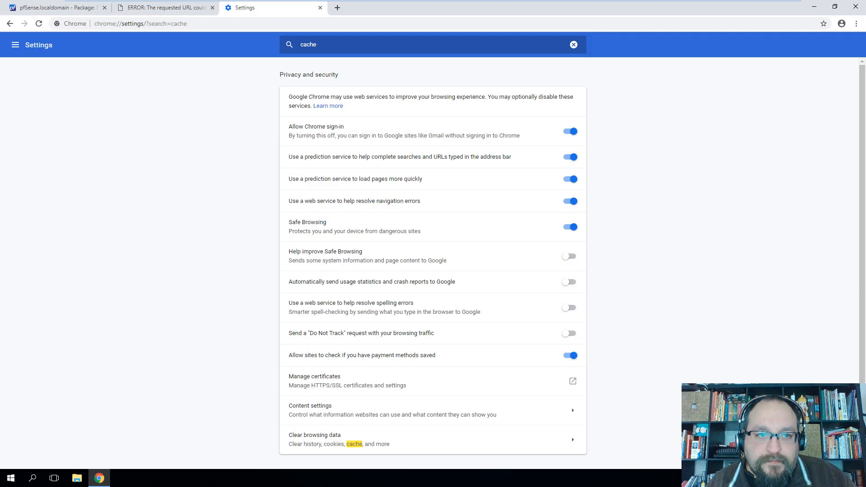
Close the old error tab and load hccs.edu again, still showing Access Denied
left_click(213, 7)
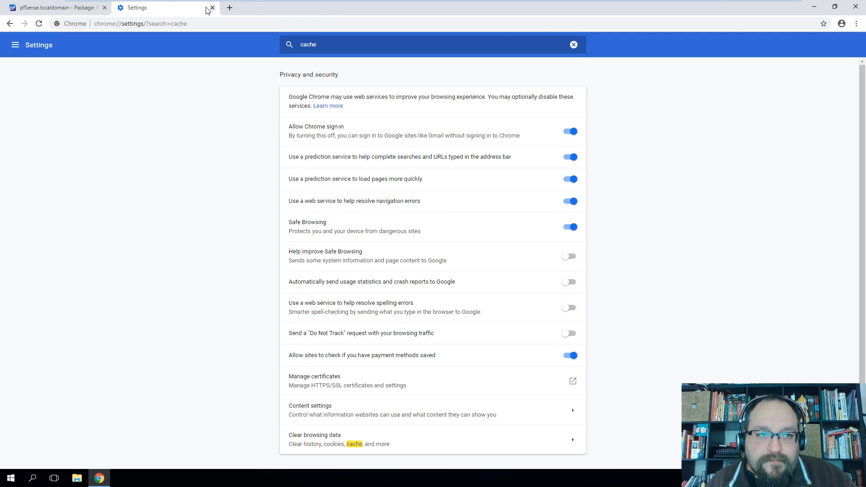
left_click(184, 24)
type("hccs.edu")
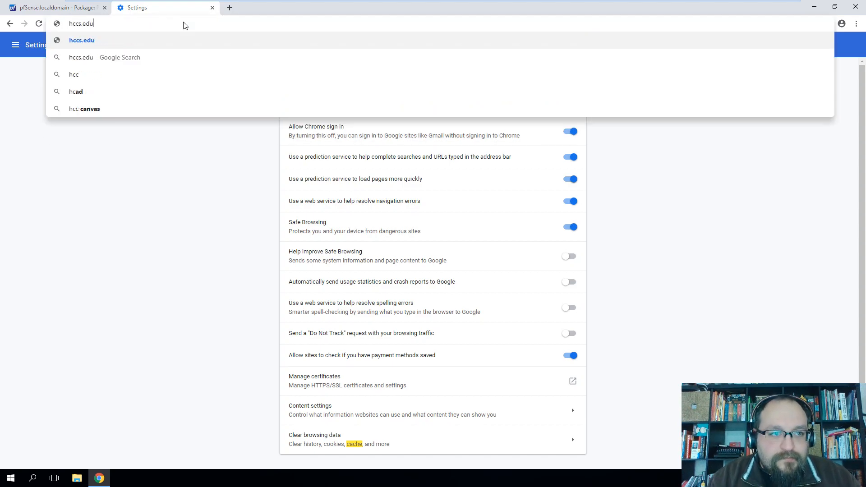
key("Return")
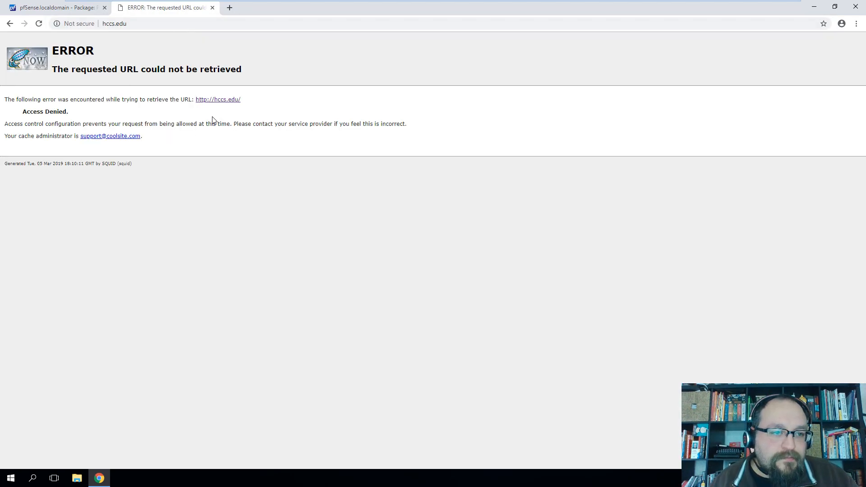
View the denial page's source, highlight the '(squid)' footer signature, then return to the error tab
right_click(210, 169)
left_click(247, 263)
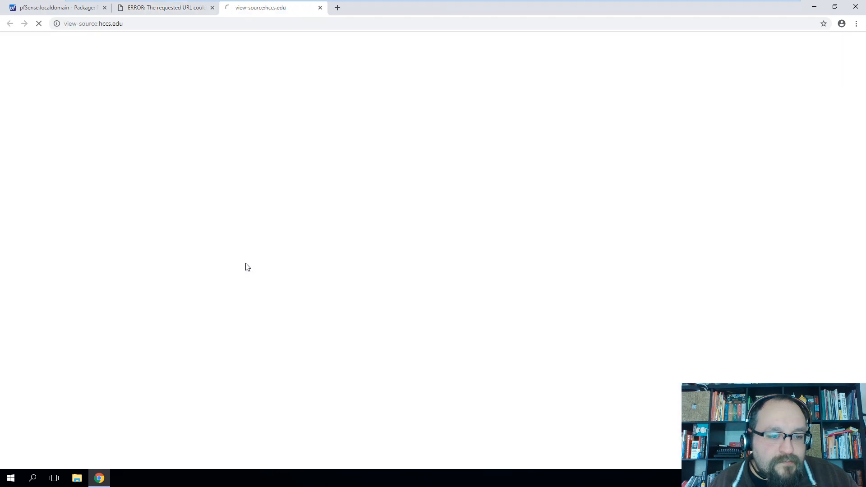
scroll(247, 264, "down", 12)
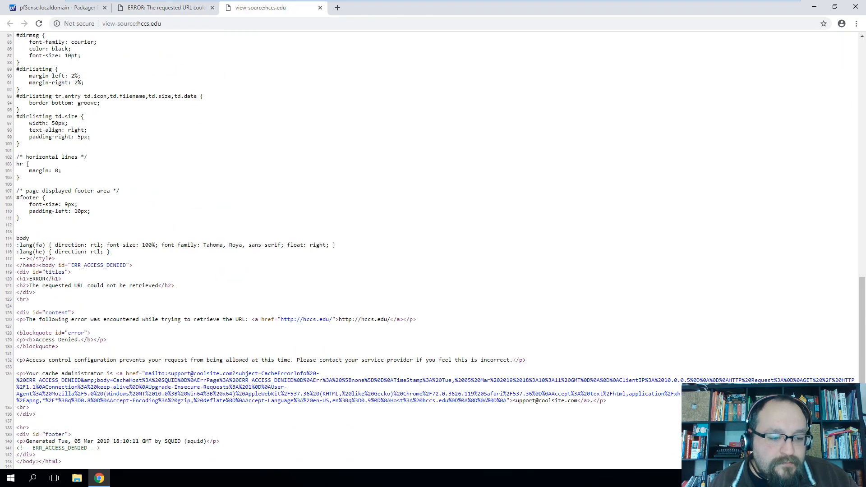
left_click_drag(184, 441, 207, 442)
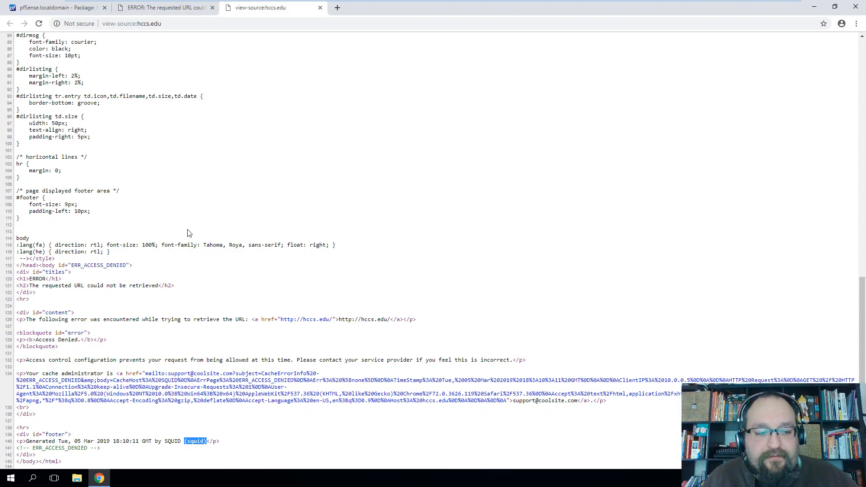
left_click(159, 13)
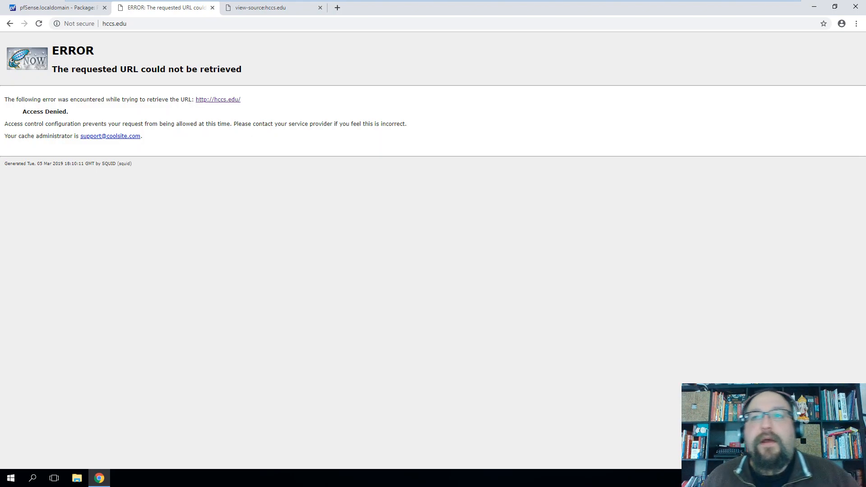
Launch Command Prompt from Windows search using 'cmd'
left_click(80, 8)
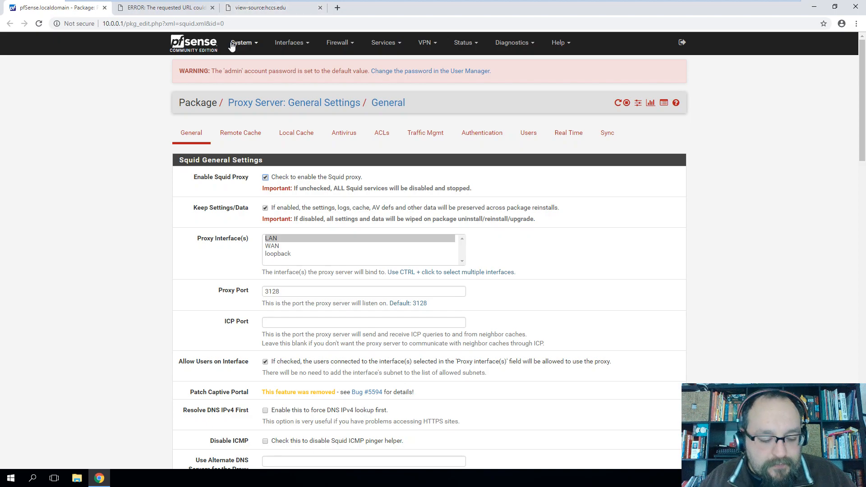
key("super")
type("c")
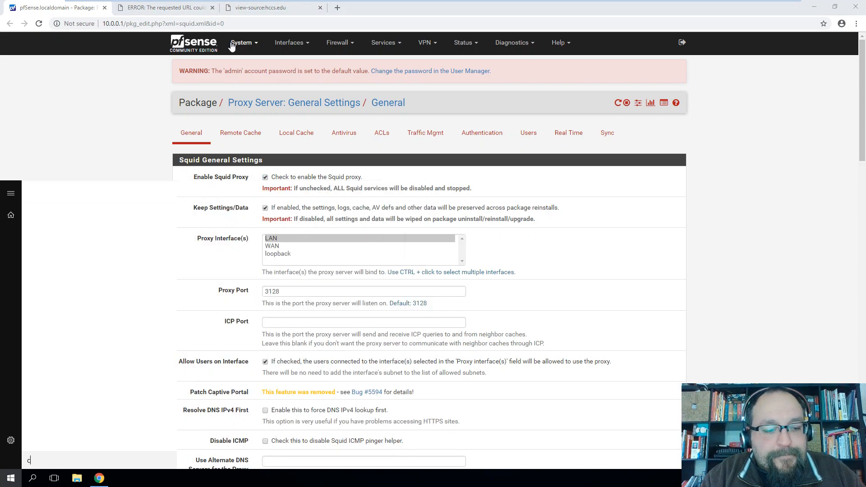
type("md")
key("Return")
Ping hccs.edu, stop it with Ctrl+C, and copy the resolved address 34.234.255.80
type("ping")
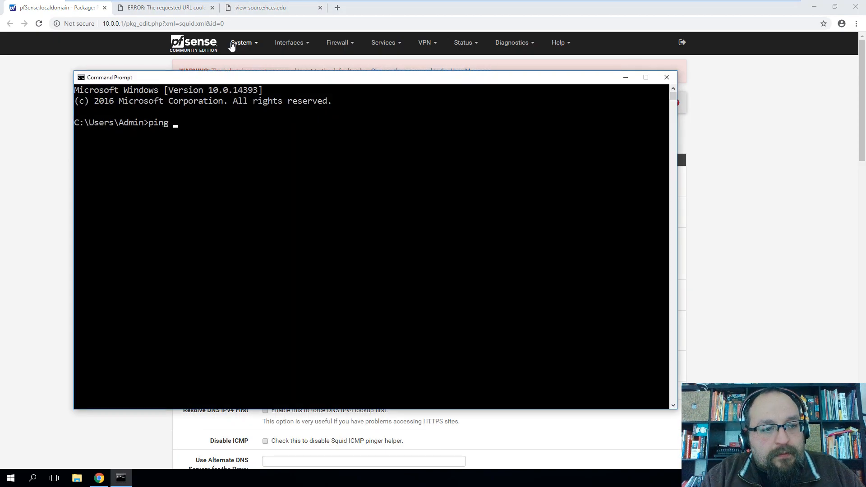
type(" hccs.edu")
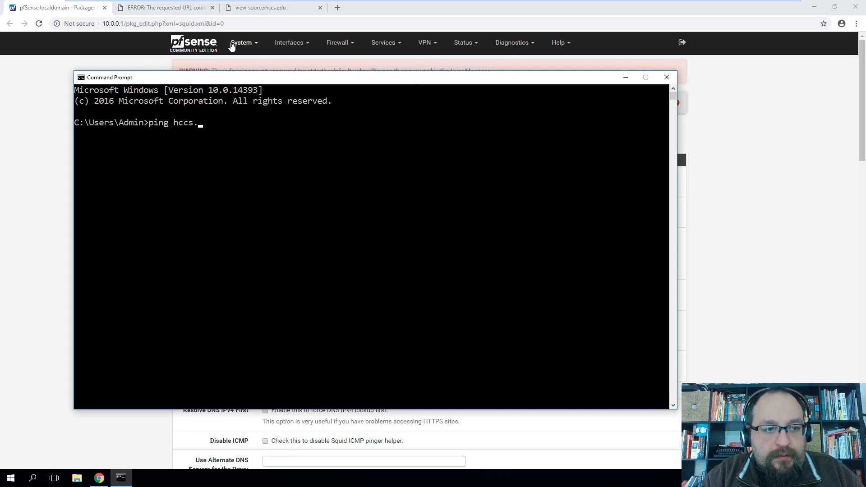
key("Return")
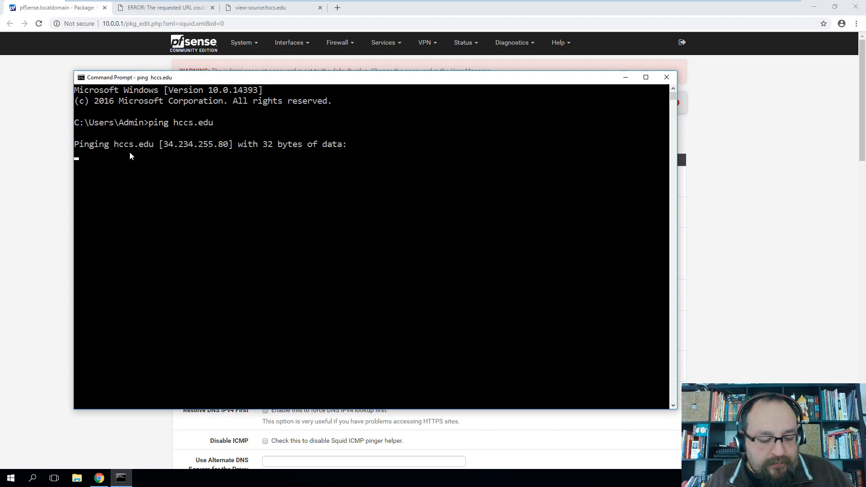
key("ctrl+c")
left_click_drag(166, 144, 229, 145)
right_click(230, 145)
Load the copied IP 34.234.255.80 in Chrome's address bar
left_click(261, 8)
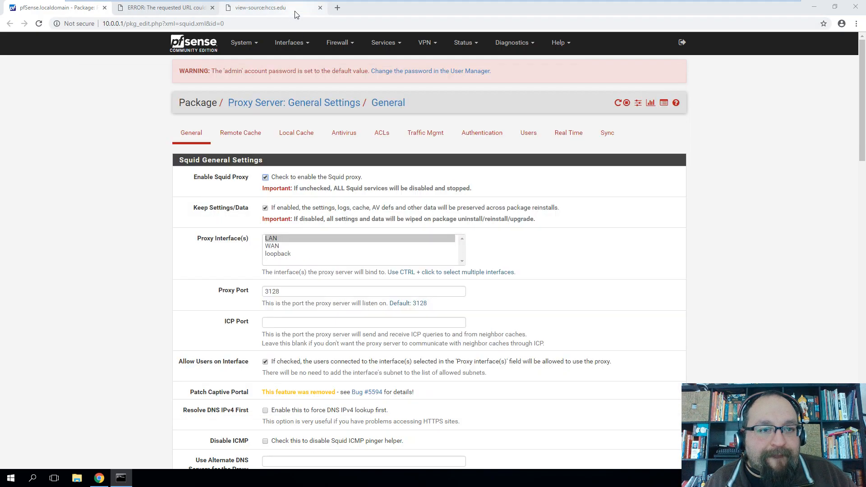
left_click(181, 24)
key("ctrl+v")
key("Return")
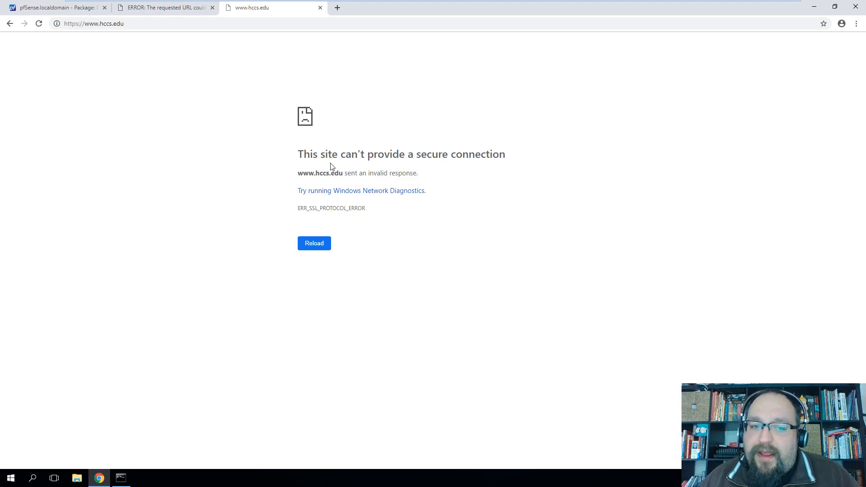
left_click_drag(315, 172, 356, 173)
left_click(356, 140)
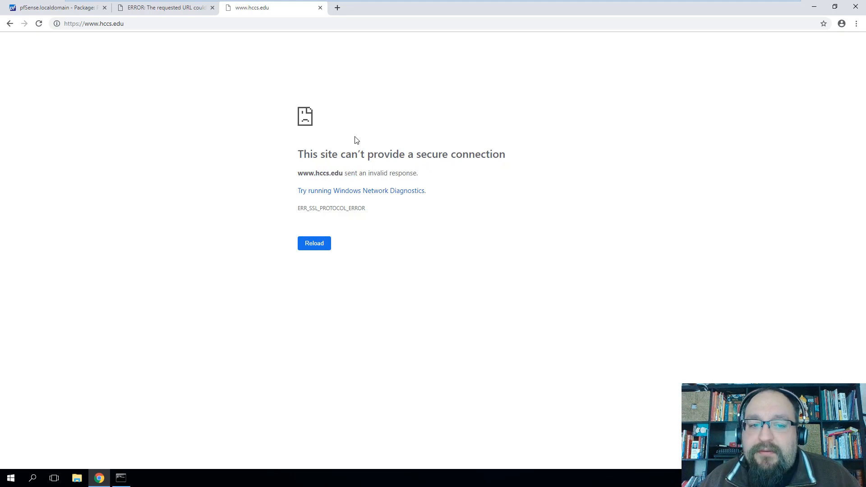
Check the connection security details and reload, confirming ERR_SSL_PROTOCOL_ERROR
left_click(56, 24)
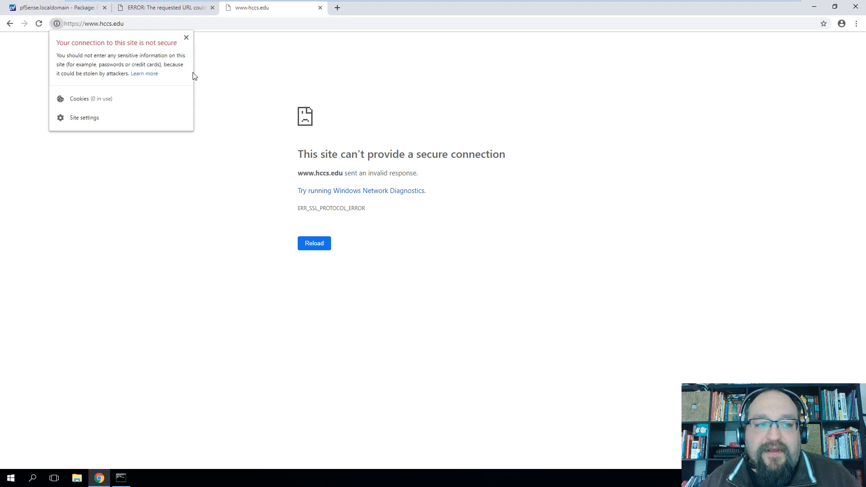
left_click(253, 78)
left_click(310, 247)
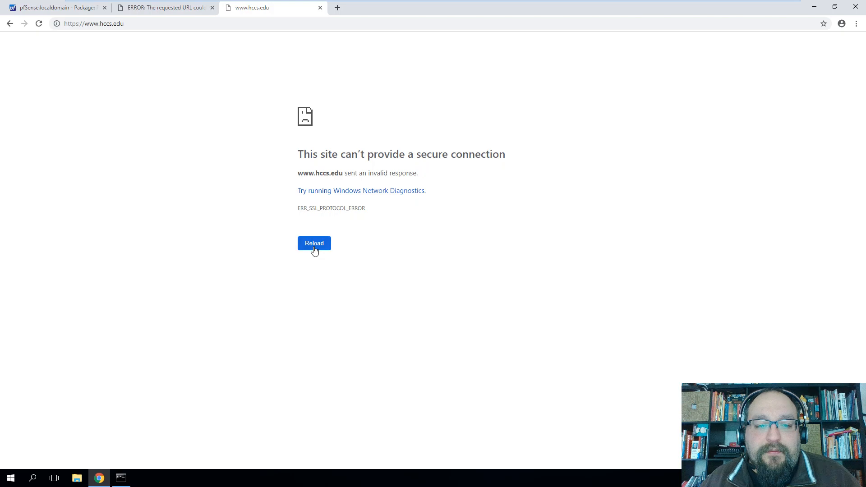
left_click_drag(298, 208, 365, 208)
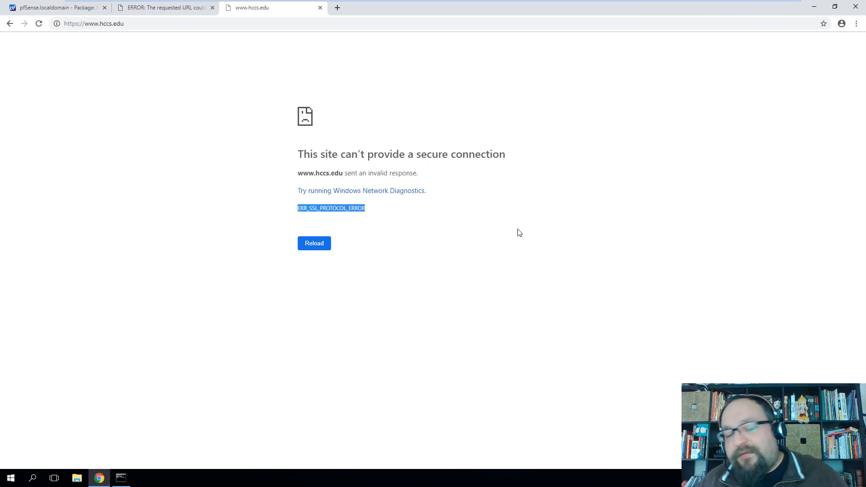
Load yahoo.com in the same tab for comparison
key("ctrl+l")
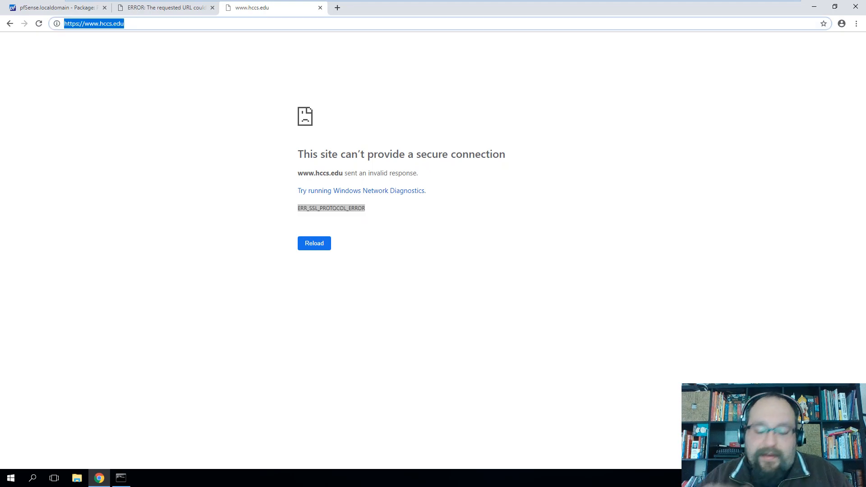
type("yahoo.com")
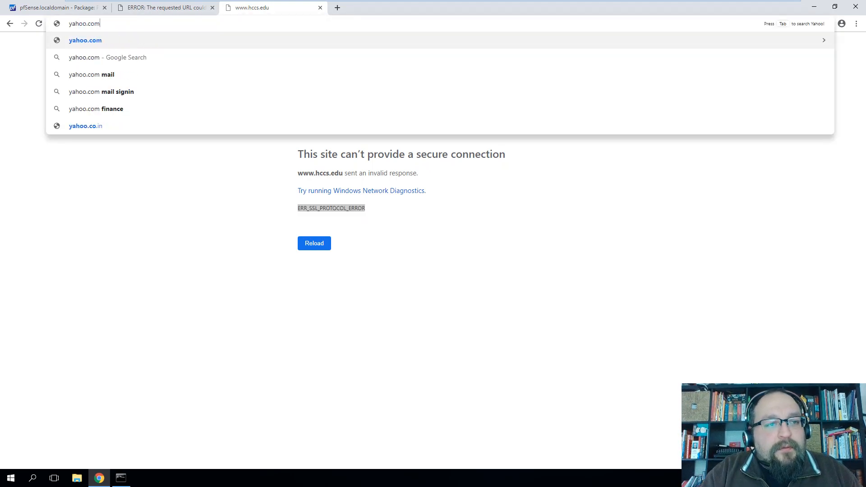
key("Return")
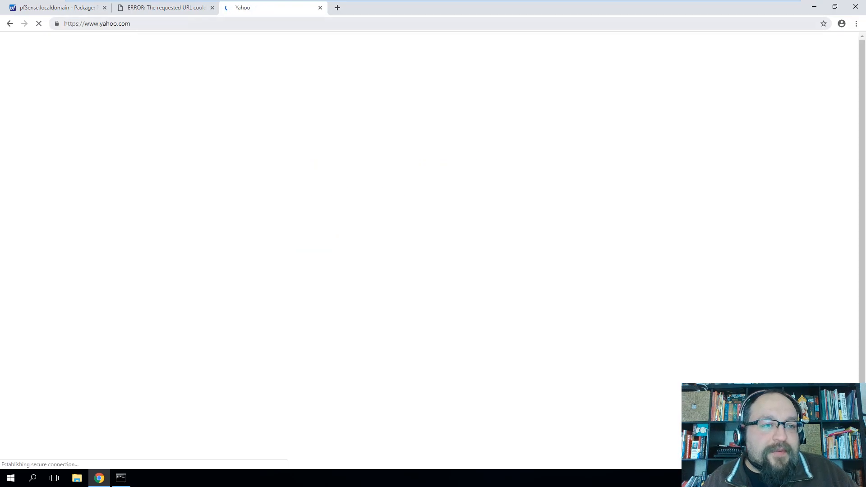
left_click(56, 25)
left_click(79, 99)
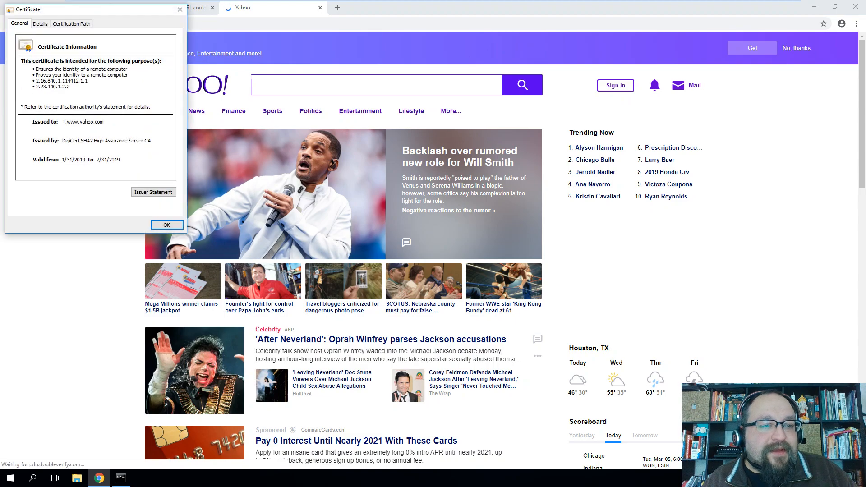
left_click(71, 24)
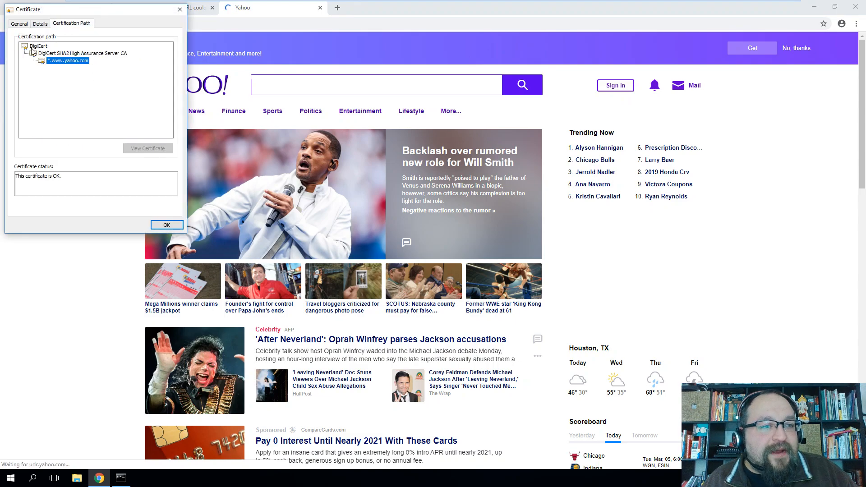
left_click(49, 54)
double_click(38, 46)
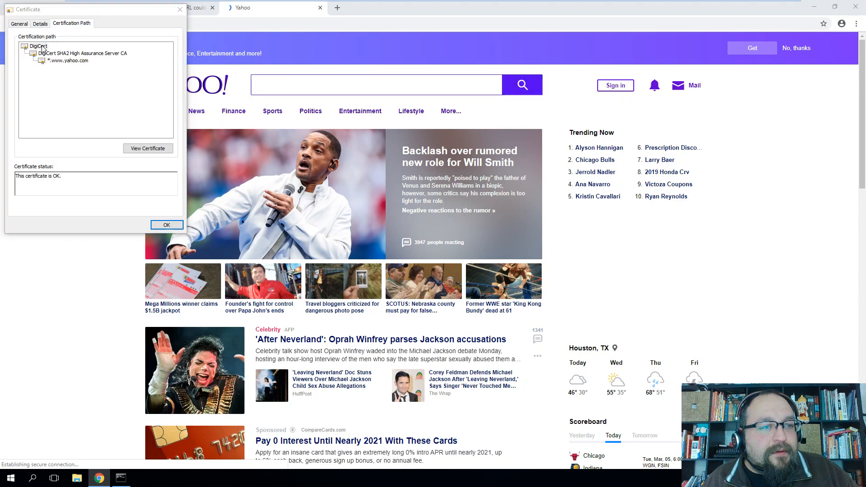
left_click(192, 44)
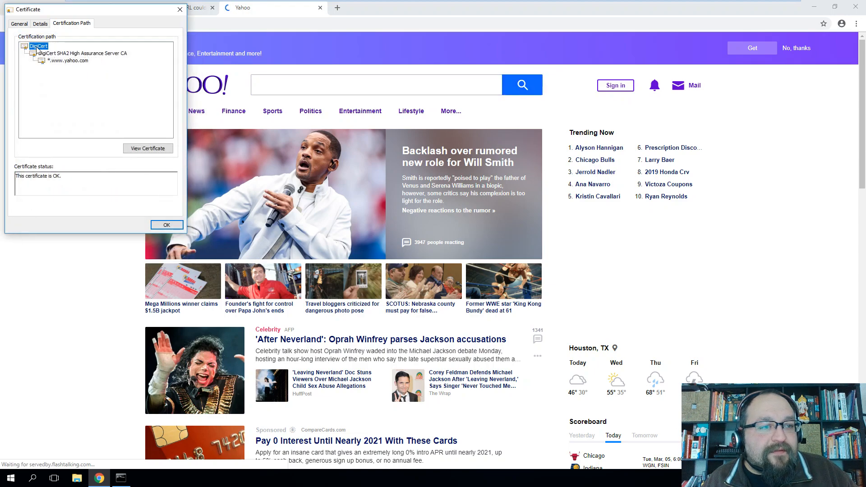
left_click(60, 54)
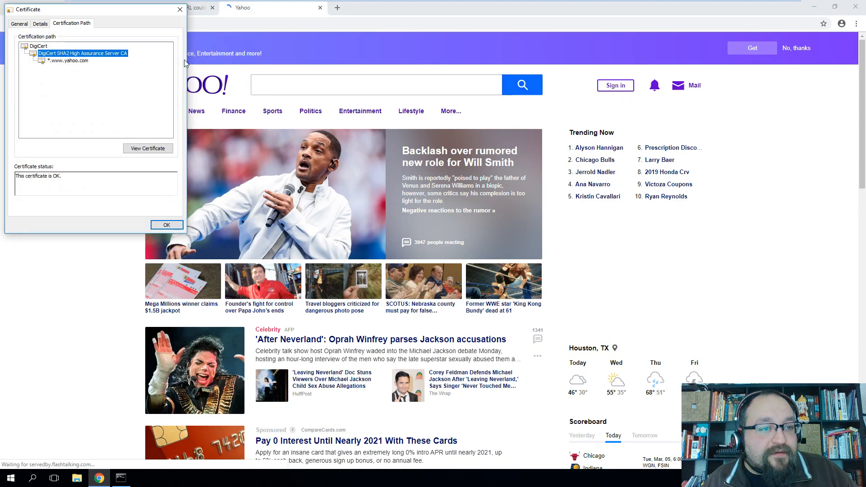
left_click(68, 61)
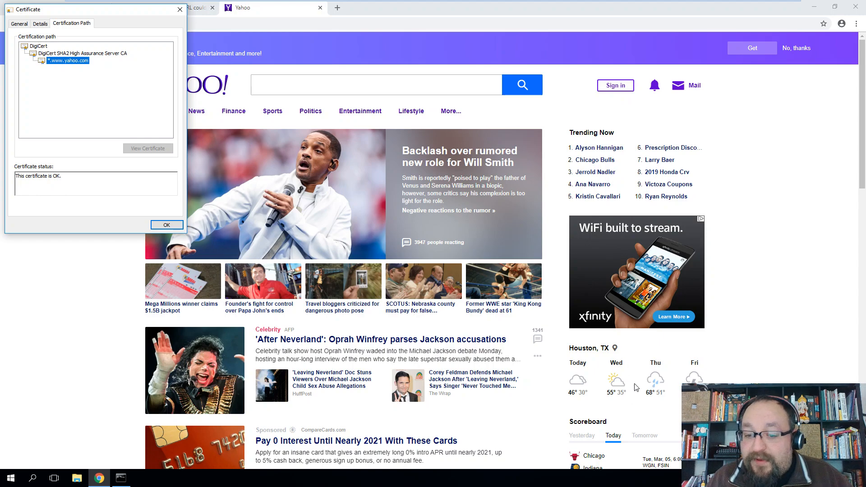
Close the certificate window and the Yahoo tab, returning to the Access Denied page
scroll(634, 388, "down", 5)
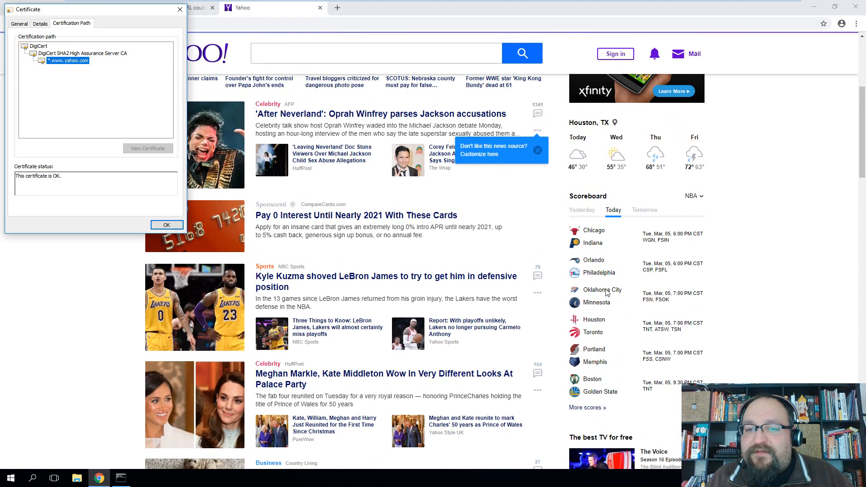
scroll(596, 275, "up", 5)
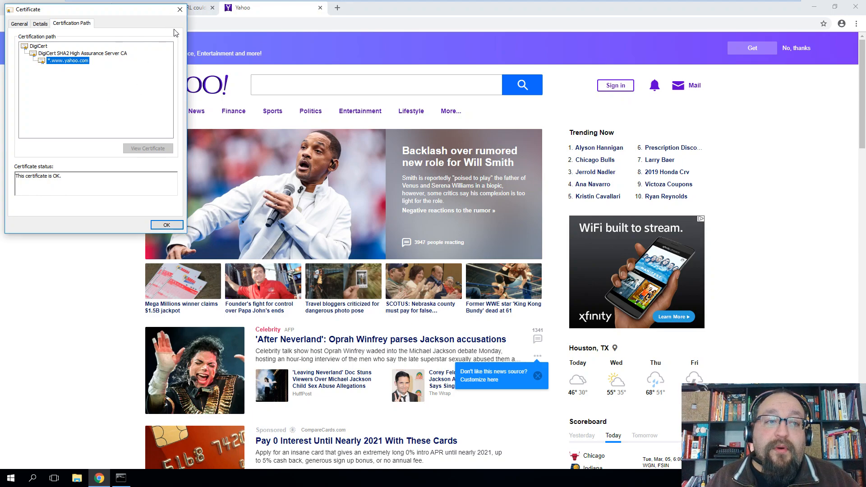
left_click(182, 11)
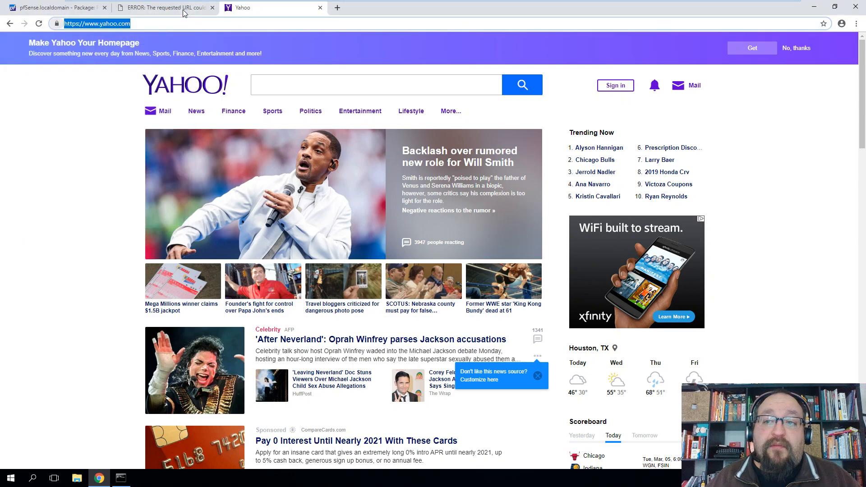
left_click(320, 8)
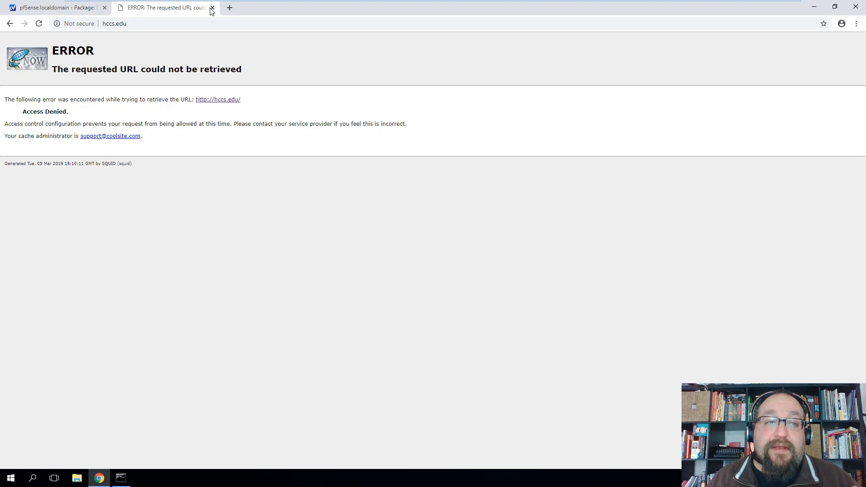
Close the Access Denied tab, minimize Chrome, close Command Prompt, and leave VM full screen
left_click(212, 8)
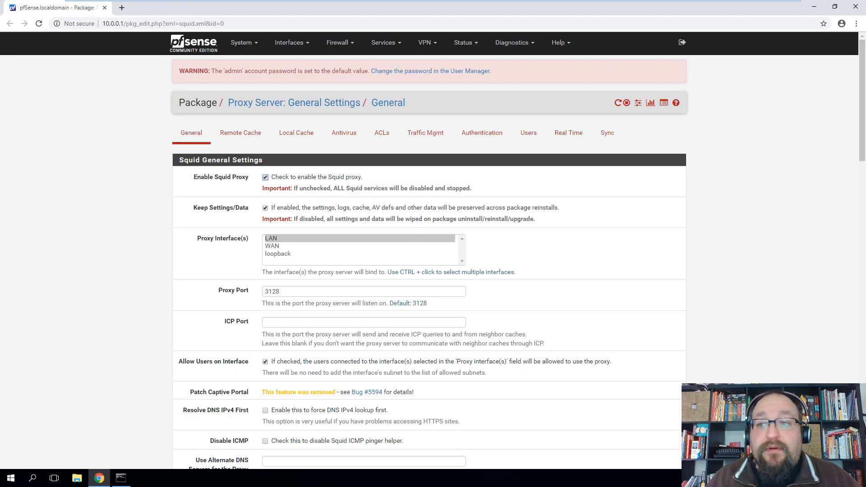
left_click(814, 6)
left_click(666, 77)
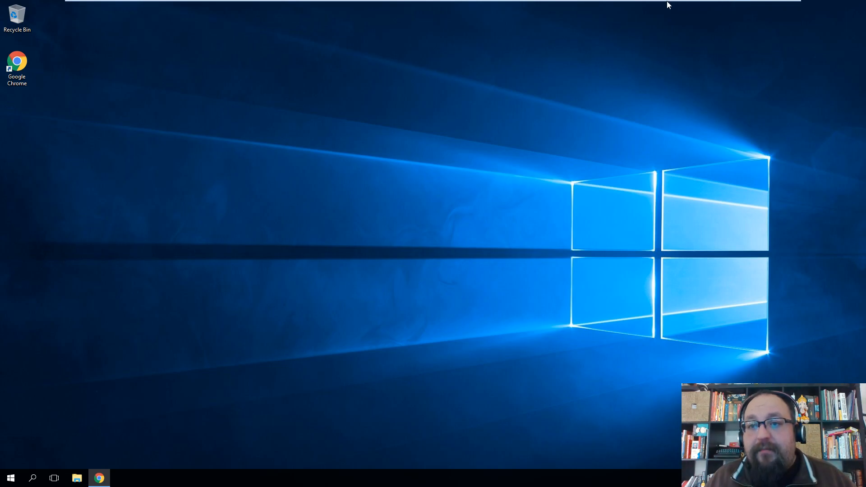
key("ctrl+alt+Return")
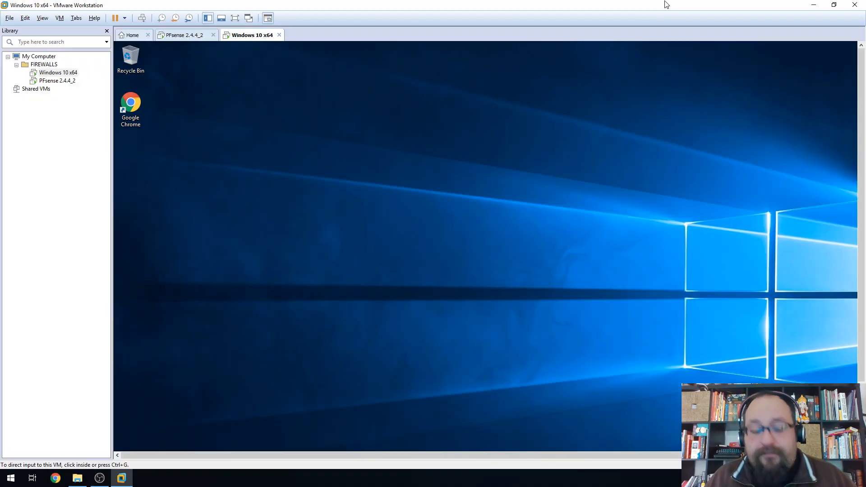
Minimize VMware, open FIREWALLS lab 5.pptx, and go to slide 6's Transparent Proxies task list
left_click(814, 4)
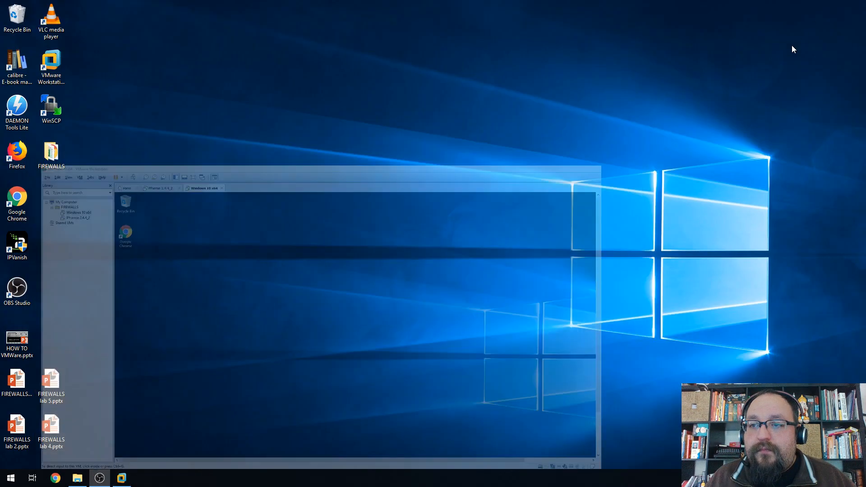
double_click(51, 386)
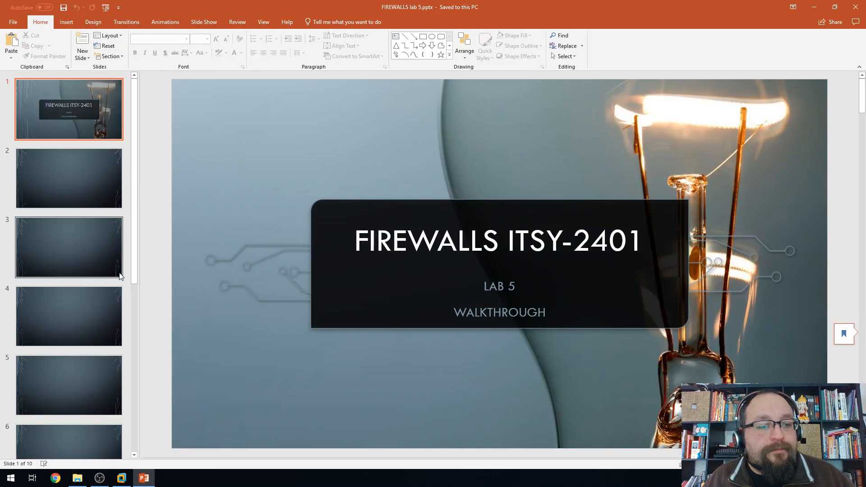
scroll(86, 321, "down", 3)
left_click(64, 354)
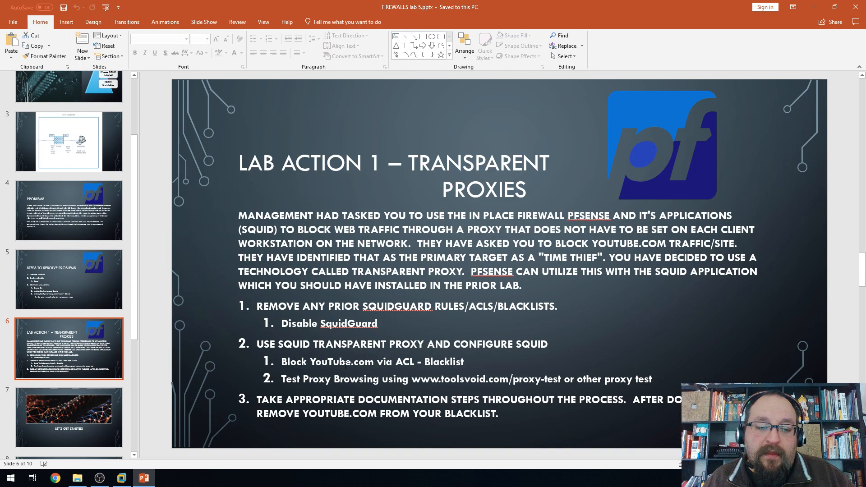
left_click_drag(257, 307, 454, 319)
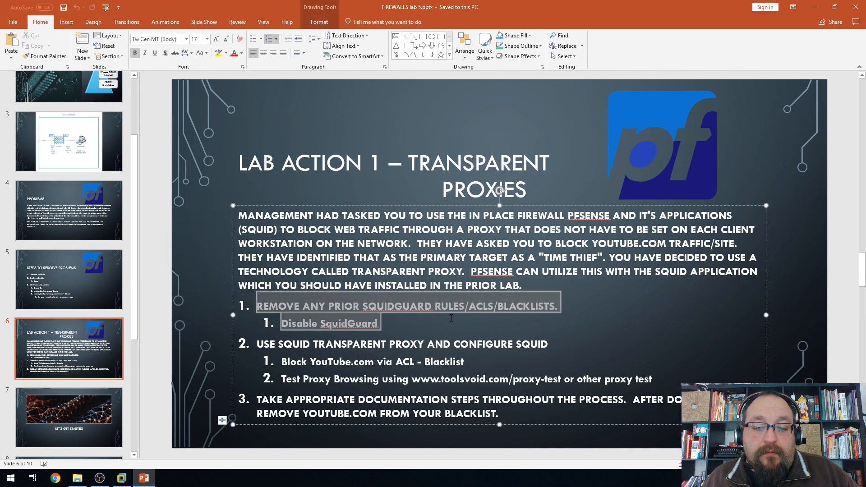
left_click(503, 319)
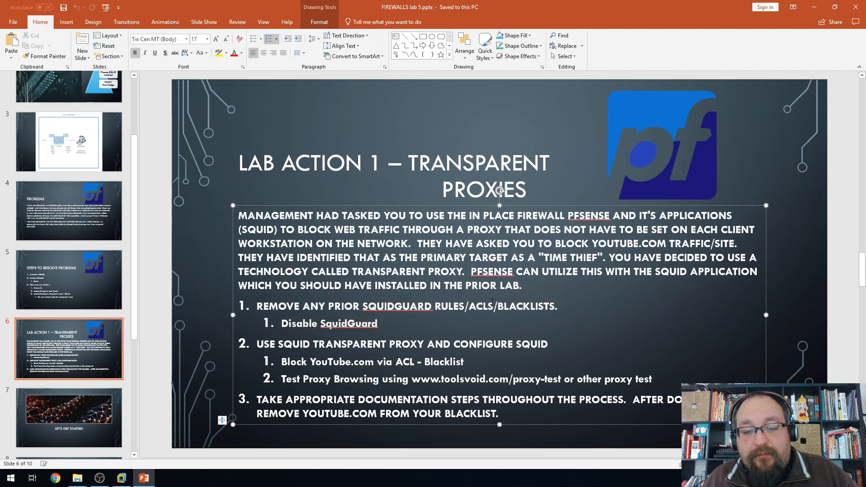